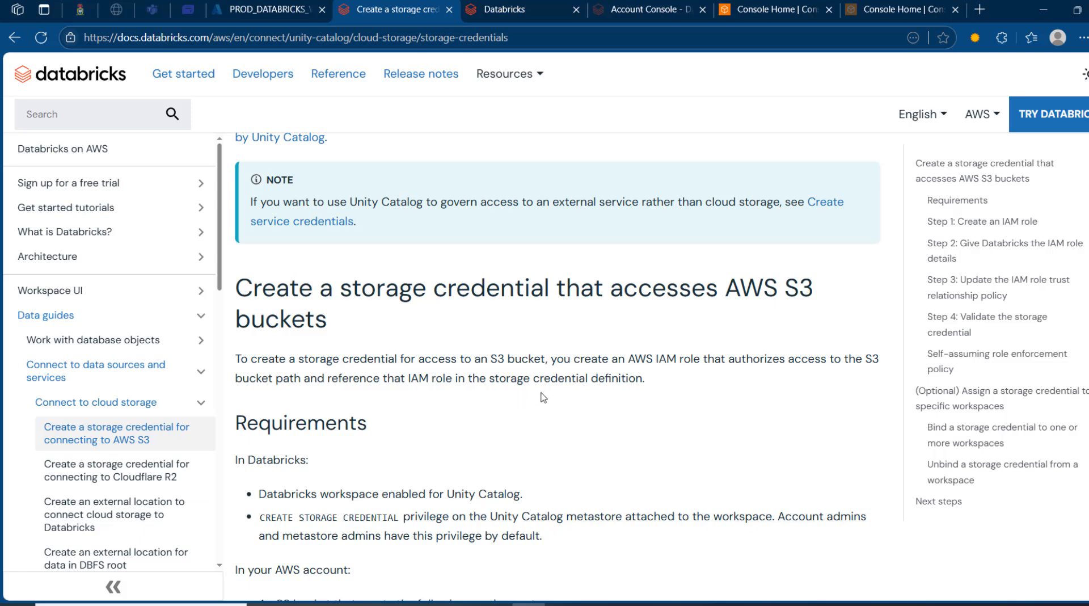
- Review the Databricks documentation's requirements for creating a storage credential that accesses AWS S3 buckets
{"action": "scroll", "coordinate": [590, 398], "scroll_direction": "down", "scroll_amount": 2}
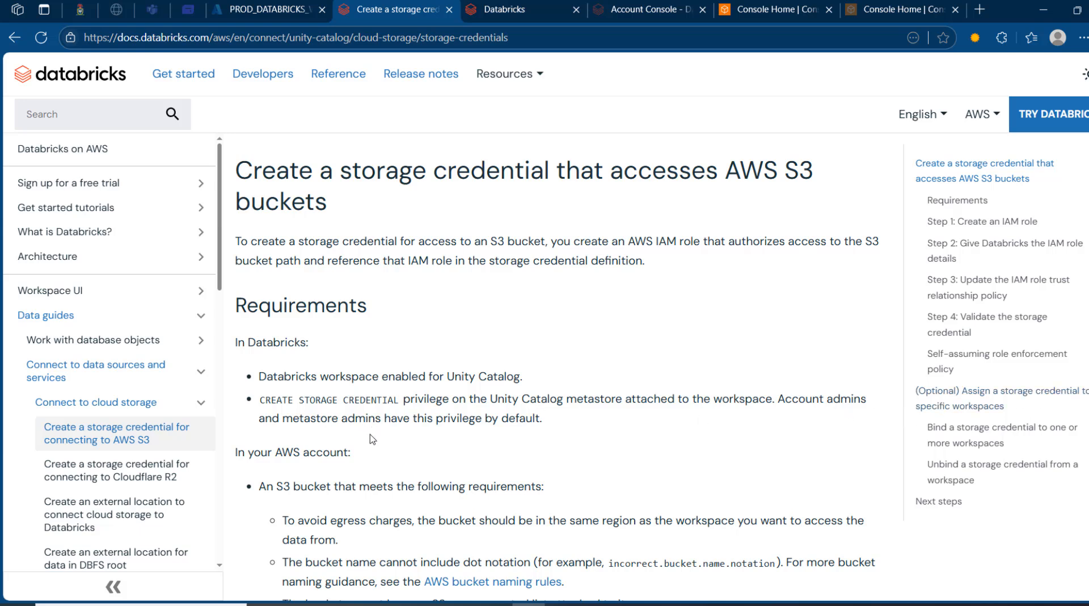
{"action": "scroll", "coordinate": [398, 465], "scroll_direction": "down", "scroll_amount": 3}
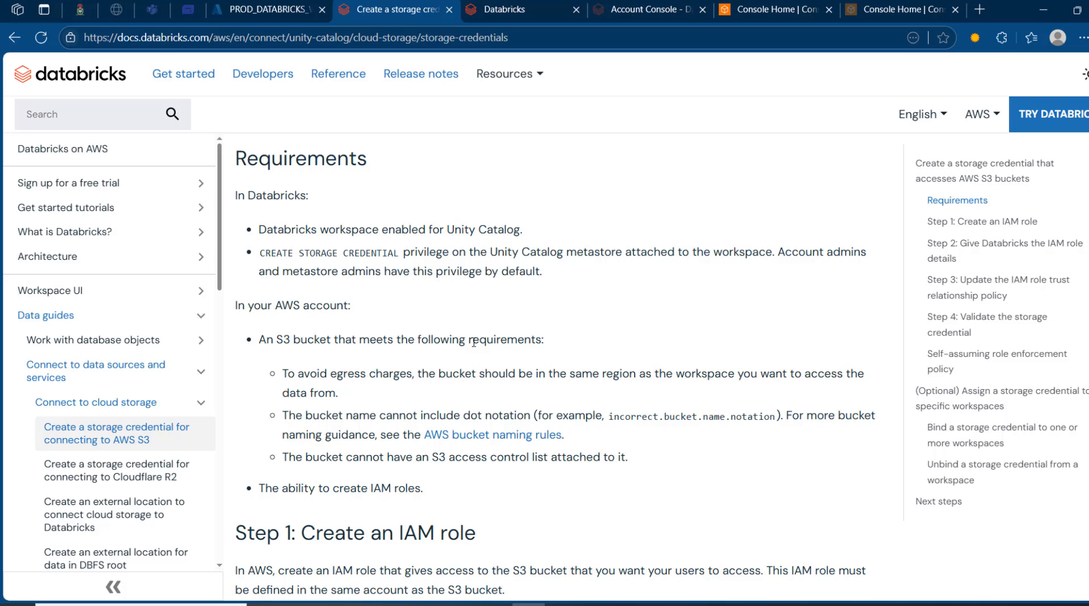
{"action": "left_click_drag", "start_coordinate": [287, 373], "coordinate": [337, 392]}
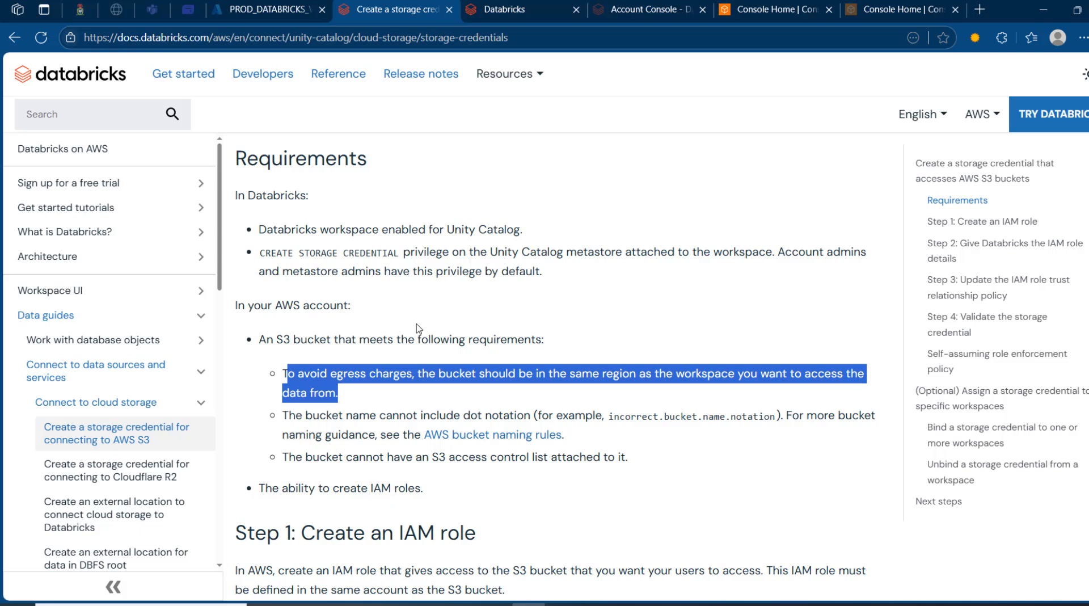
{"action": "left_click", "coordinate": [606, 508]}
{"action": "scroll", "coordinate": [606, 508], "scroll_direction": "down", "scroll_amount": 2}
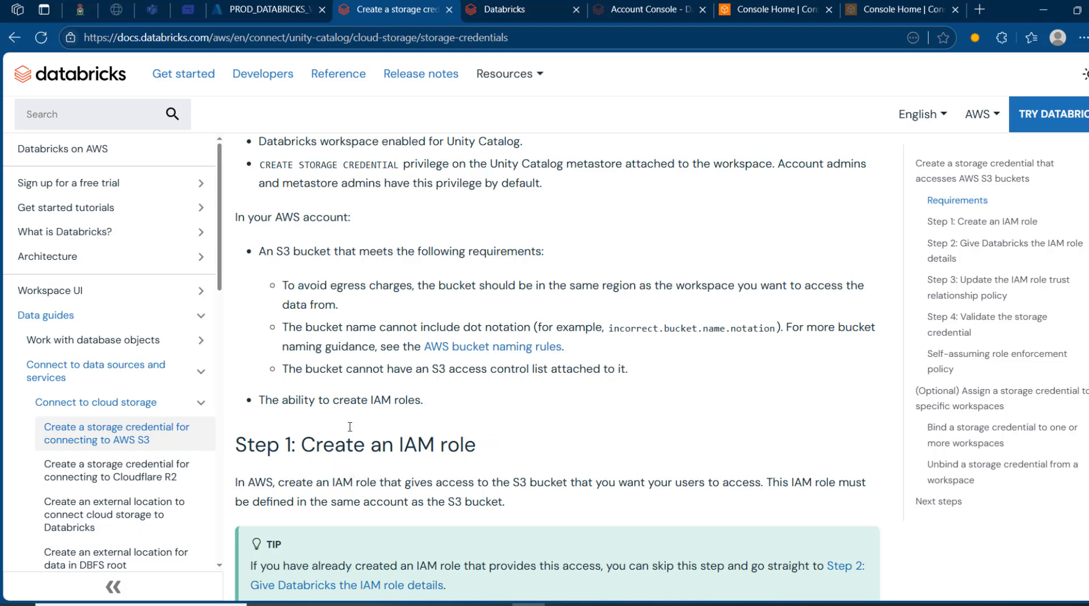
- Switch to the AWS console and open the S3 service
{"action": "left_click", "coordinate": [787, 7]}
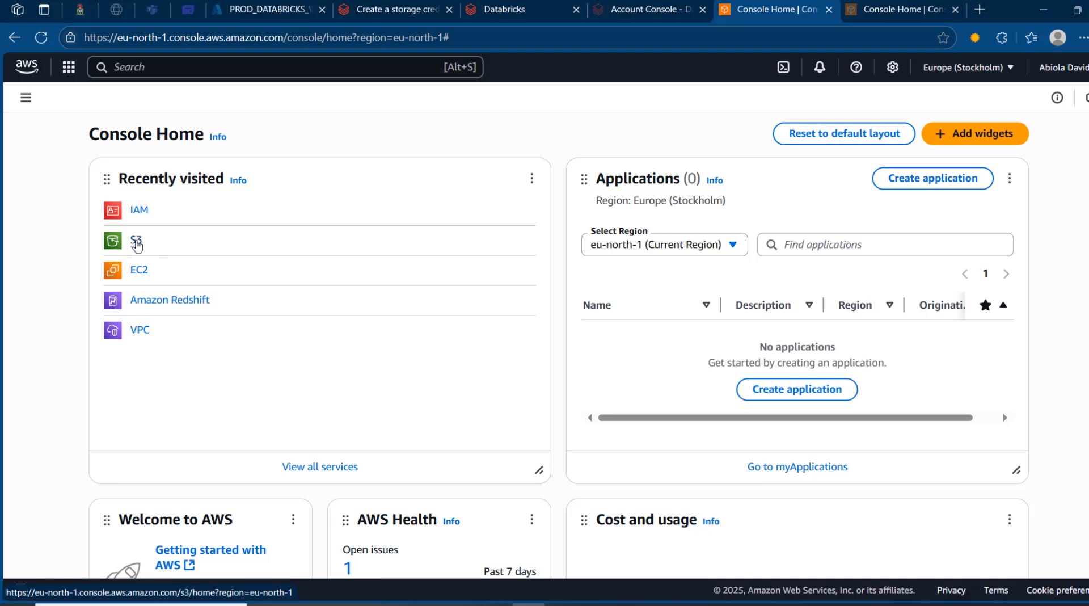
{"action": "left_click", "coordinate": [135, 62]}
{"action": "type", "text": "s3"}
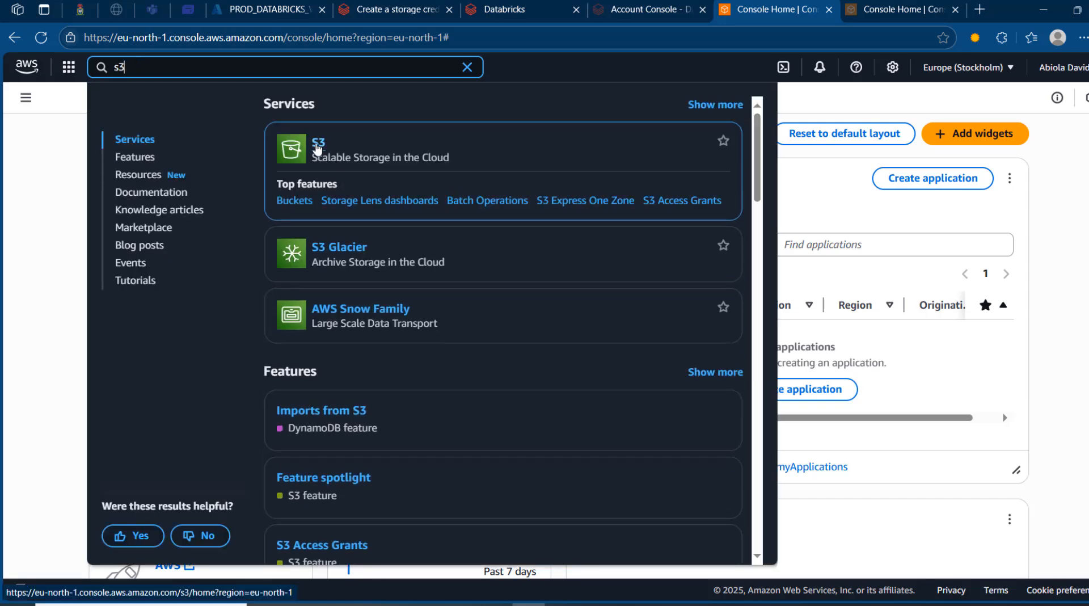
{"action": "left_click", "coordinate": [317, 148]}
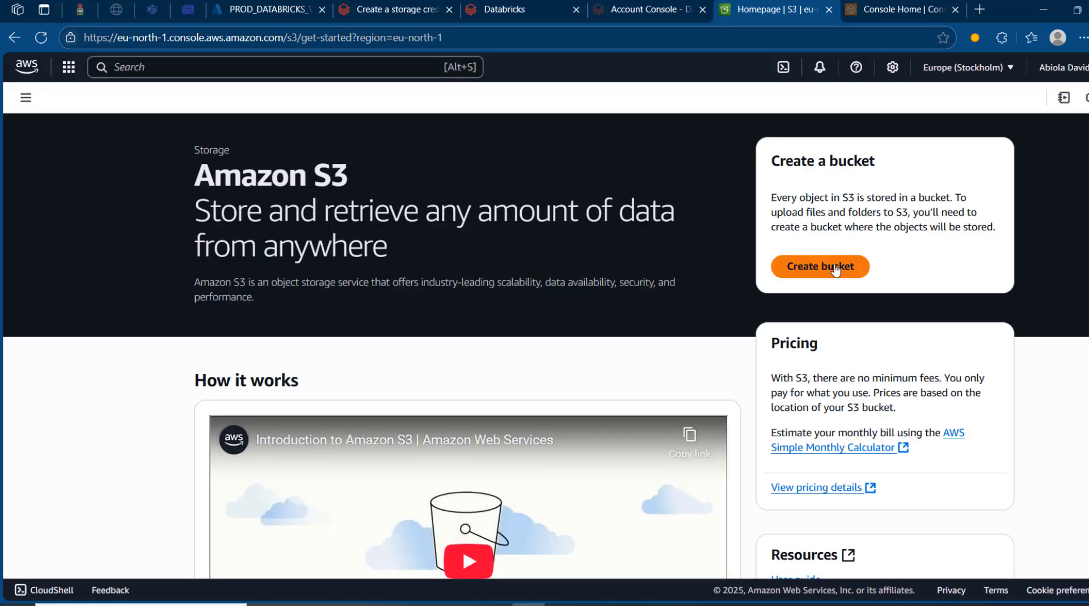
- Start a new S3 bucket and name it databricks-bucket-demo1234
{"action": "left_click", "coordinate": [833, 270]}
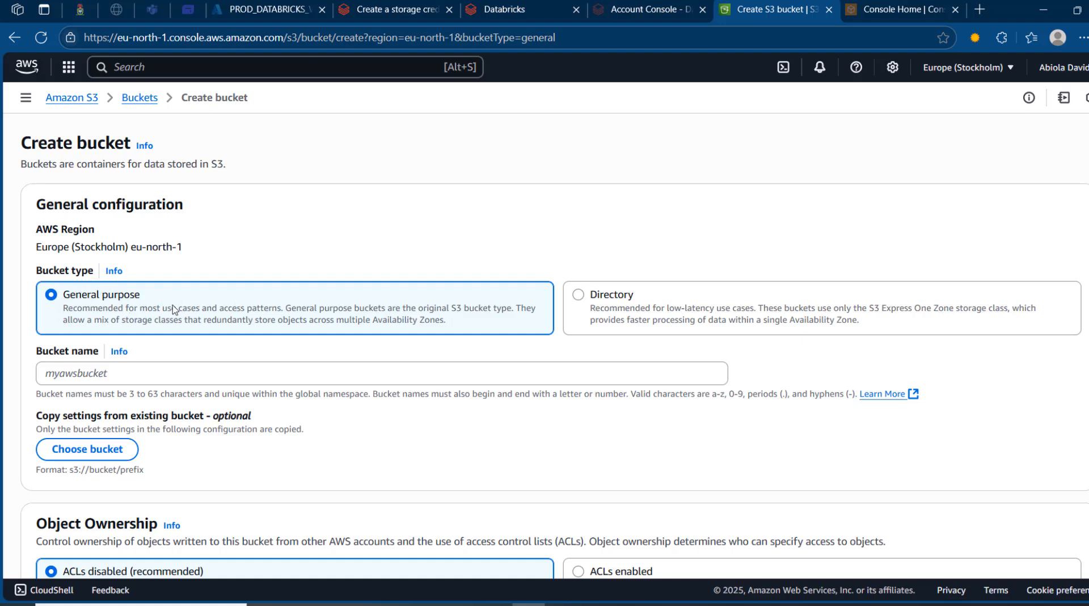
{"action": "left_click", "coordinate": [123, 371]}
{"action": "type", "text": "databricks-bucket-demo1234"}
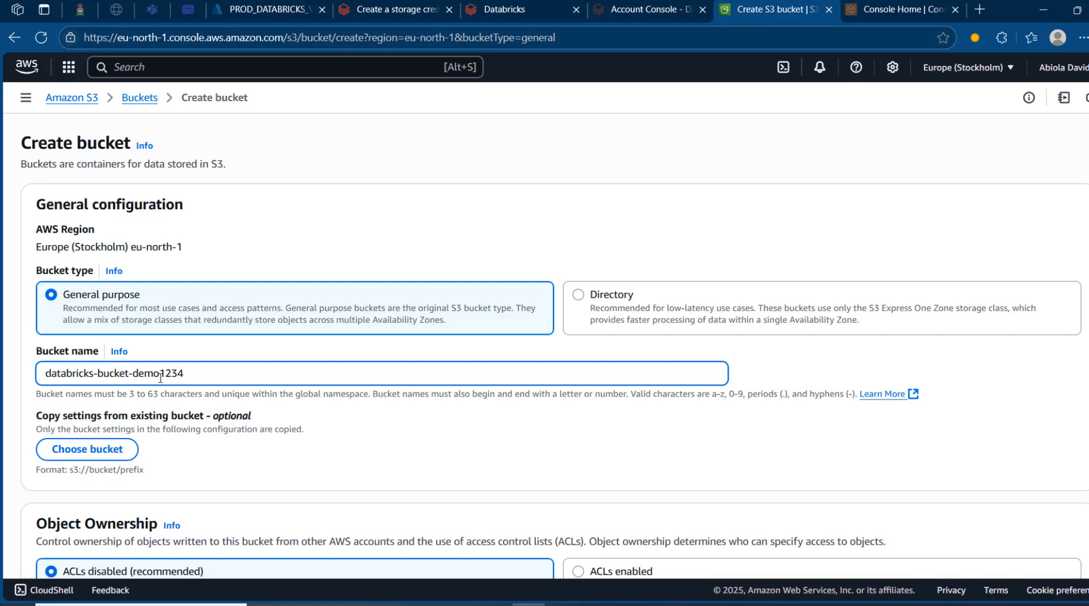
- Turn off Block all public access, acknowledge the public access warning, and create the bucket
{"action": "scroll", "coordinate": [554, 346], "scroll_direction": "down", "scroll_amount": 4}
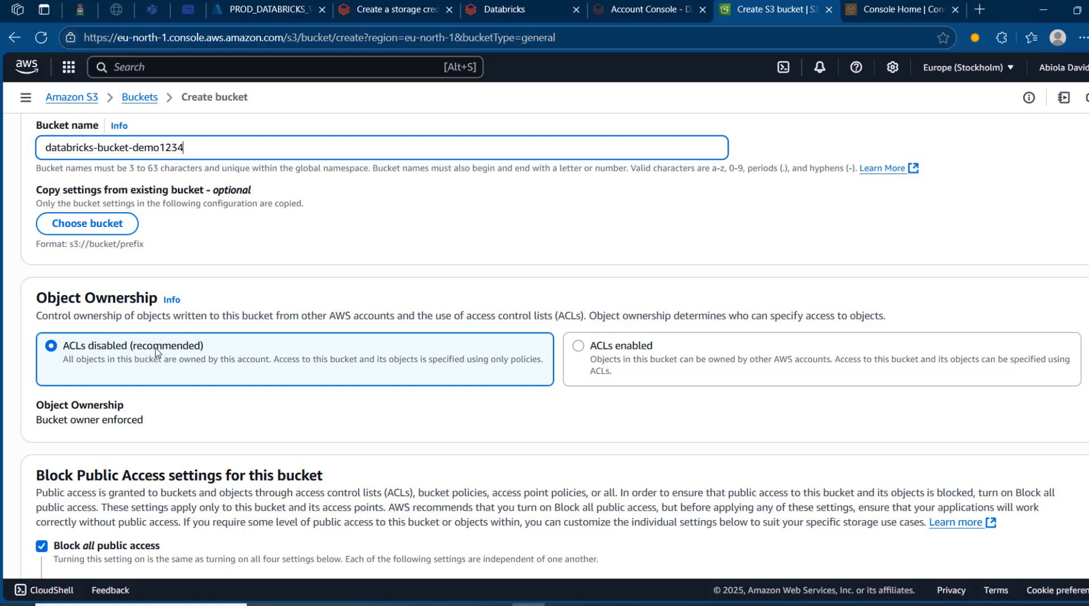
{"action": "scroll", "coordinate": [537, 306], "scroll_direction": "down", "scroll_amount": 3}
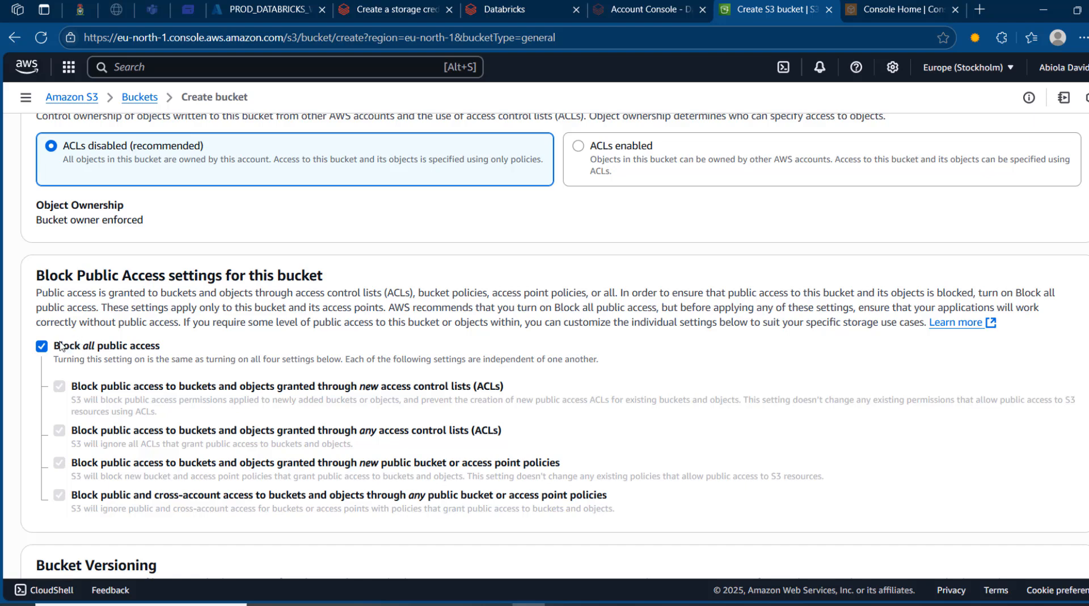
{"action": "left_click", "coordinate": [42, 346]}
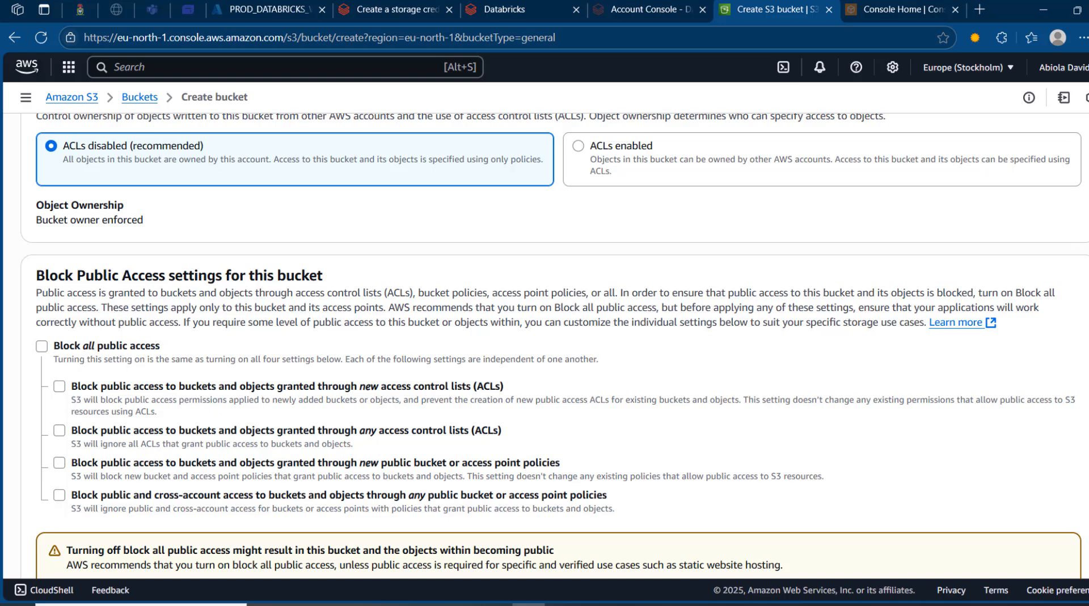
{"action": "scroll", "coordinate": [555, 346], "scroll_direction": "down", "scroll_amount": 4}
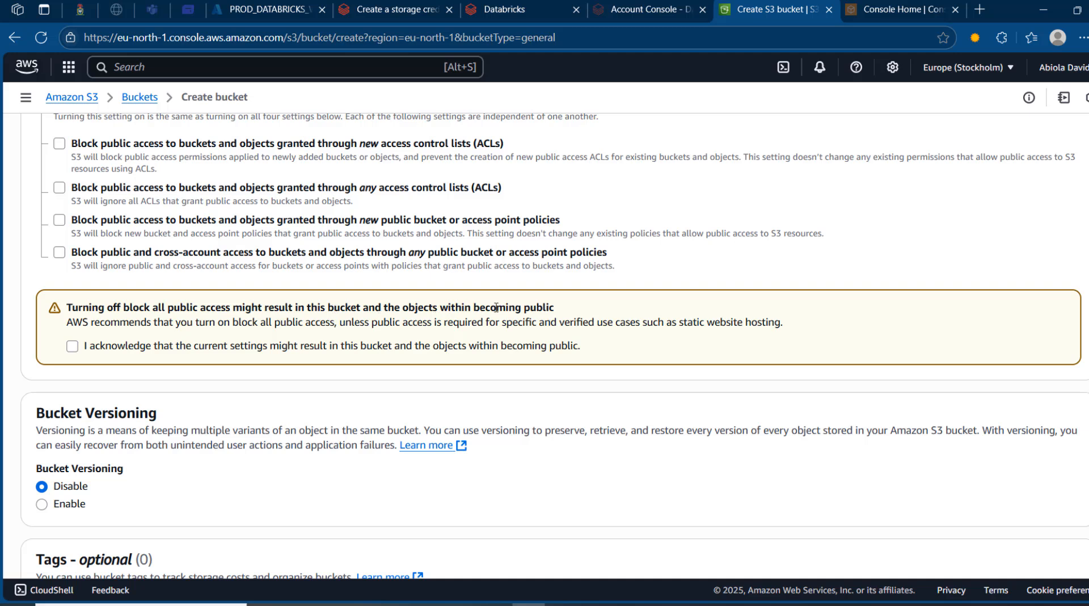
{"action": "left_click", "coordinate": [74, 346]}
{"action": "scroll", "coordinate": [38, 503], "scroll_direction": "down", "scroll_amount": 9}
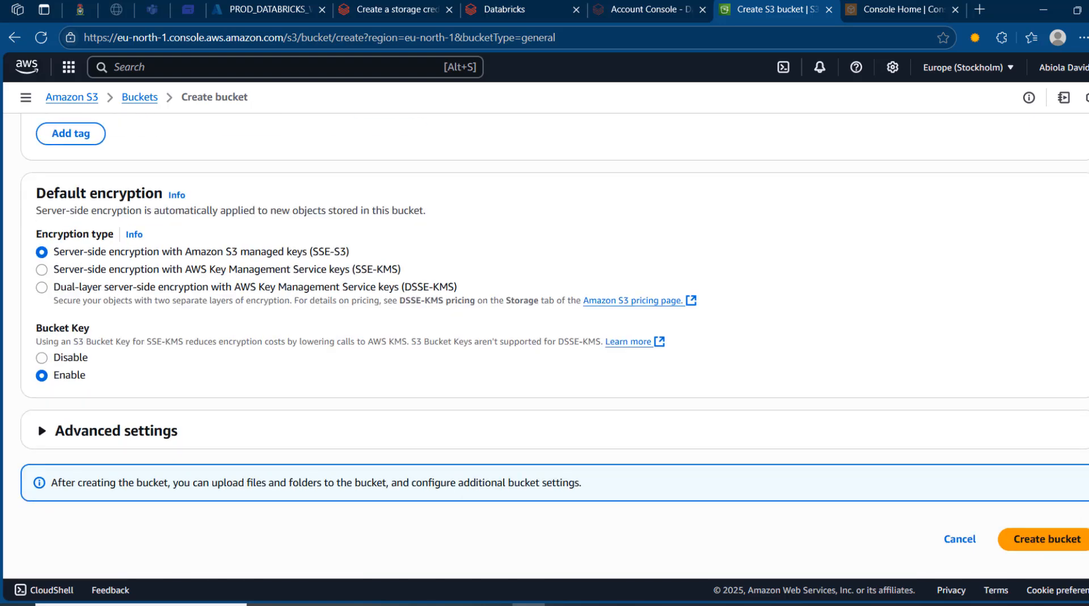
{"action": "left_click", "coordinate": [1051, 547]}
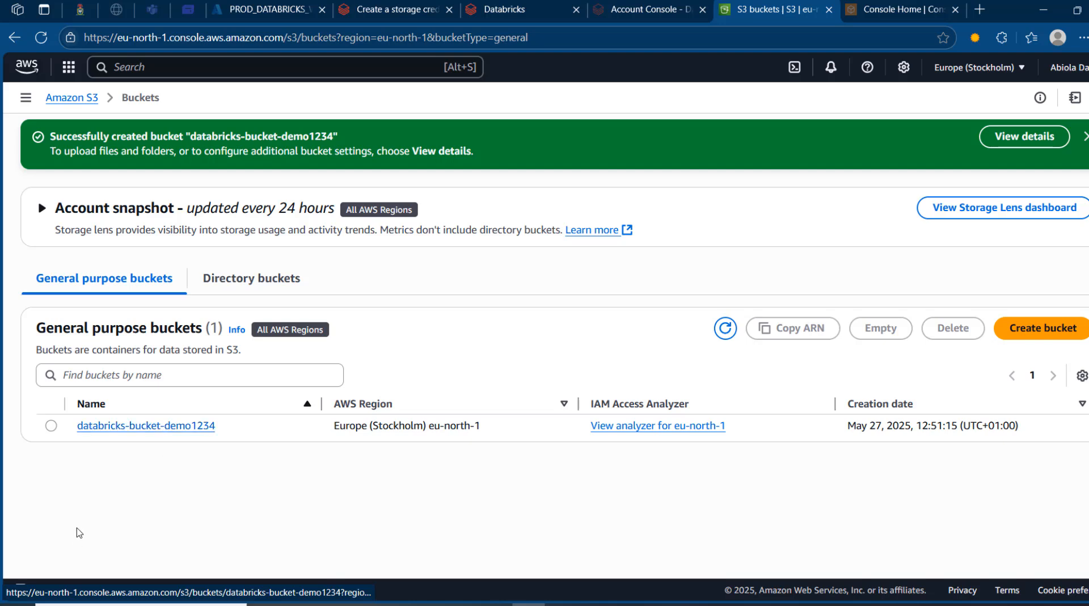
- Open the Roles page of the IAM service in the AWS console and start creating a new role
{"action": "left_click", "coordinate": [390, 4]}
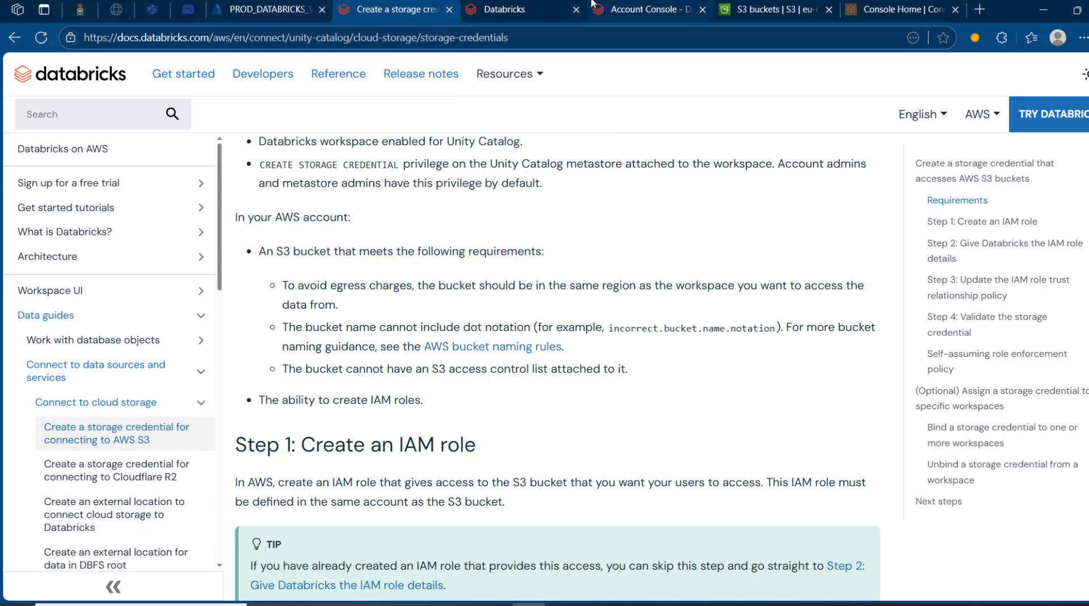
{"action": "left_click", "coordinate": [758, 7]}
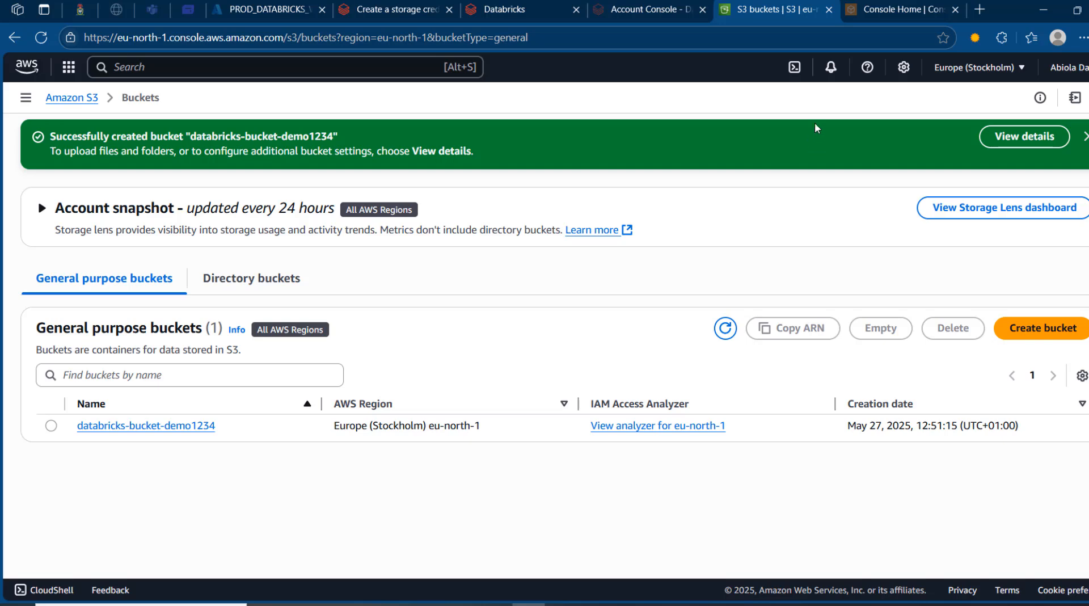
{"action": "left_click", "coordinate": [905, 6]}
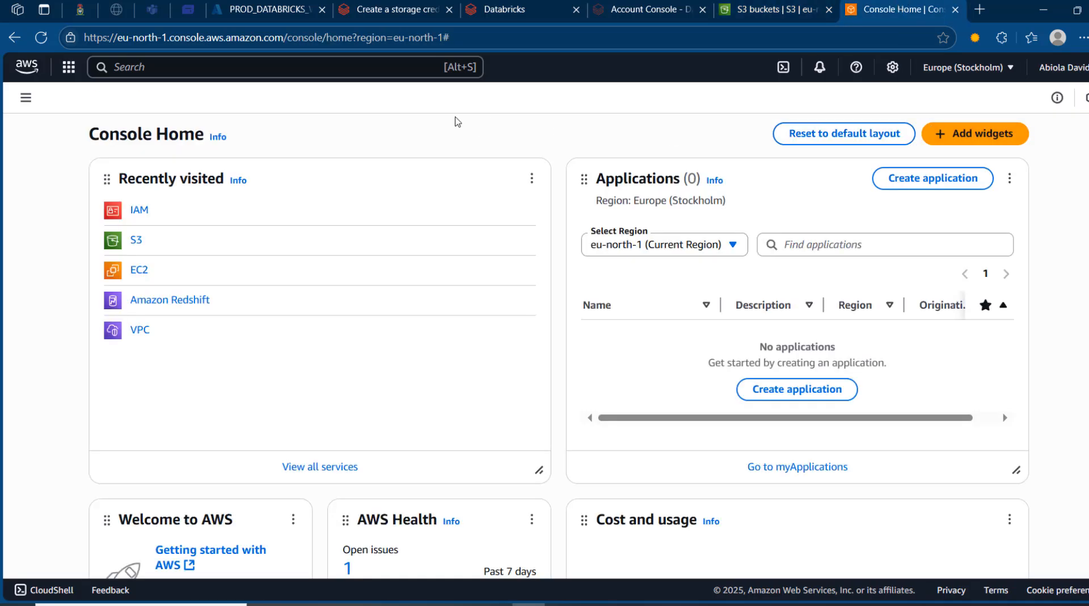
{"action": "key", "text": "alt+s"}
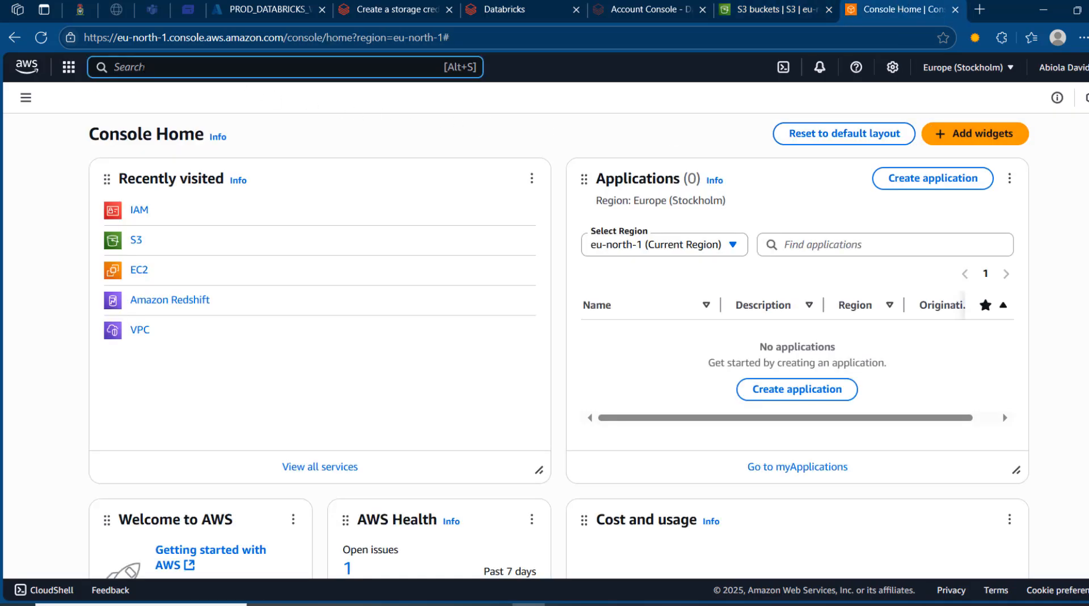
{"action": "type", "text": "iam"}
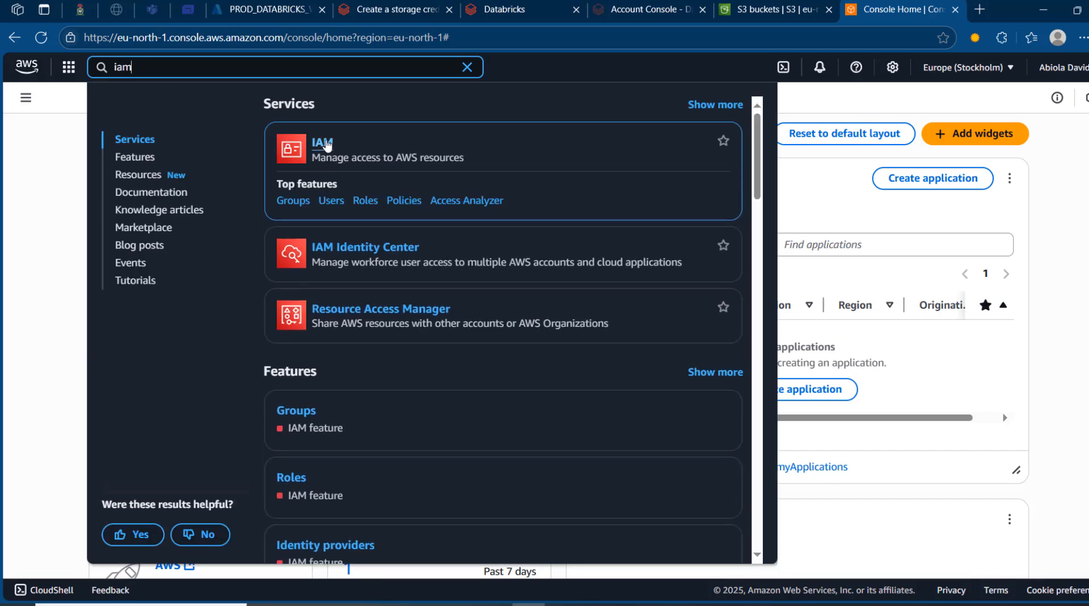
{"action": "left_click", "coordinate": [326, 146]}
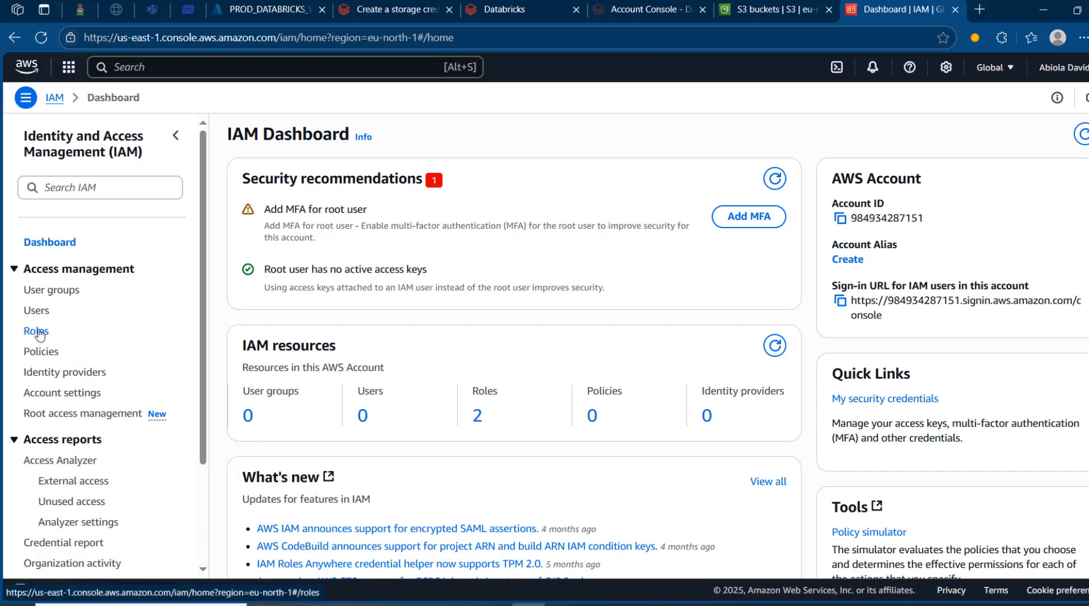
{"action": "left_click", "coordinate": [37, 331]}
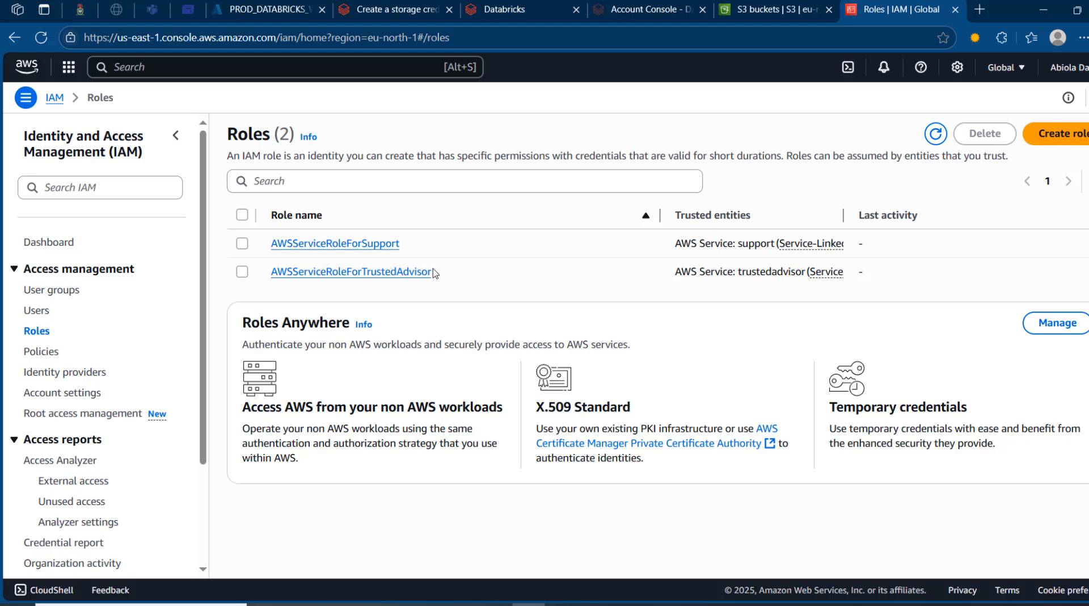
{"action": "left_click", "coordinate": [1064, 138]}
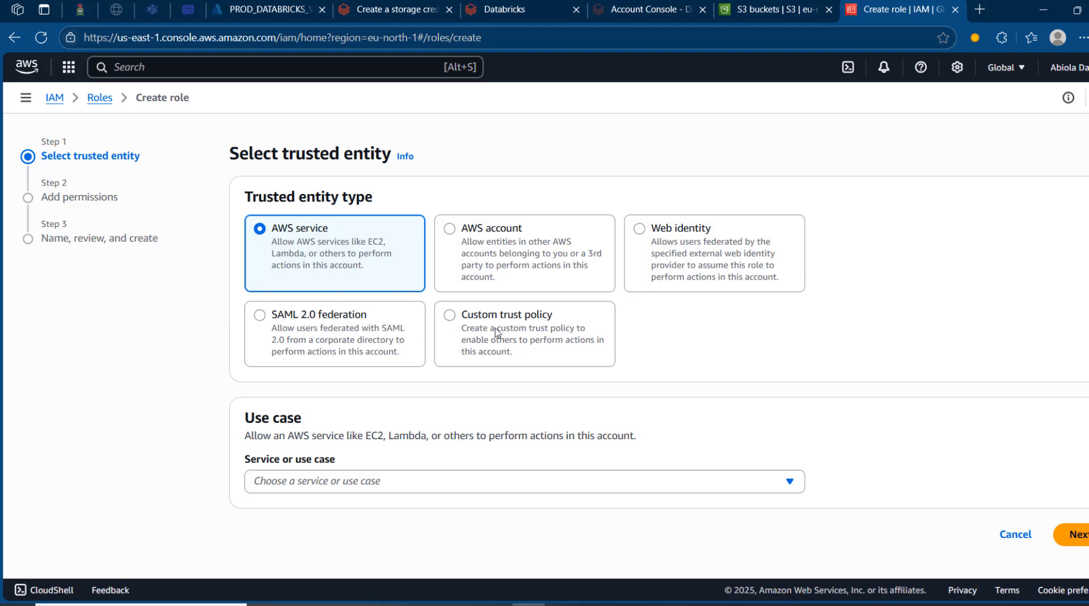
- Choose Custom trust policy as the new role's trusted entity type, following Step 1 of the Databricks documentation
{"action": "left_click", "coordinate": [403, 6]}
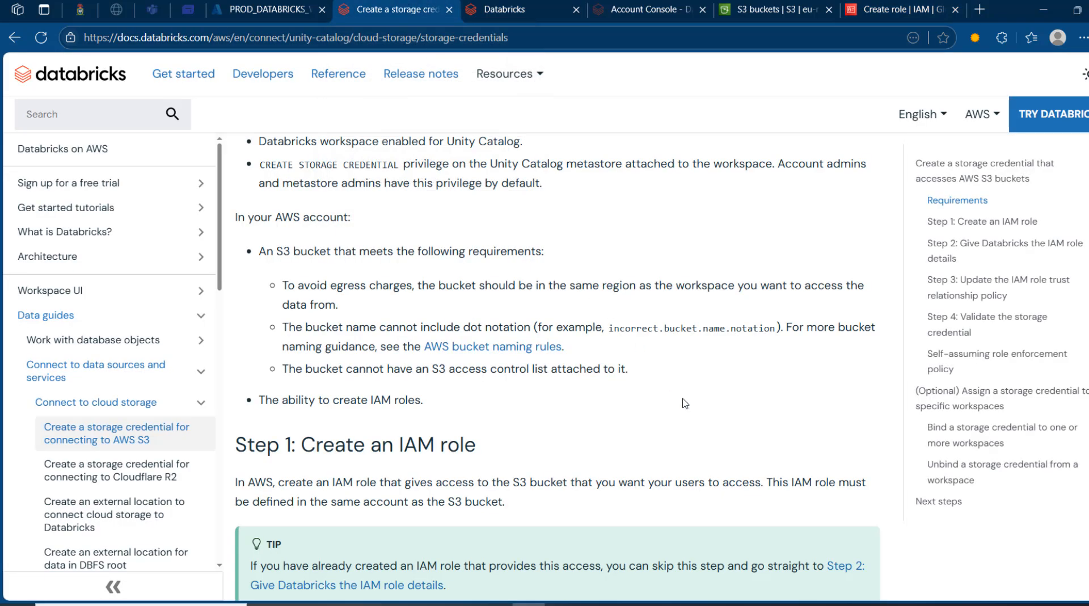
{"action": "scroll", "coordinate": [684, 403], "scroll_direction": "down", "scroll_amount": 1}
{"action": "scroll", "coordinate": [684, 402], "scroll_direction": "down", "scroll_amount": 4}
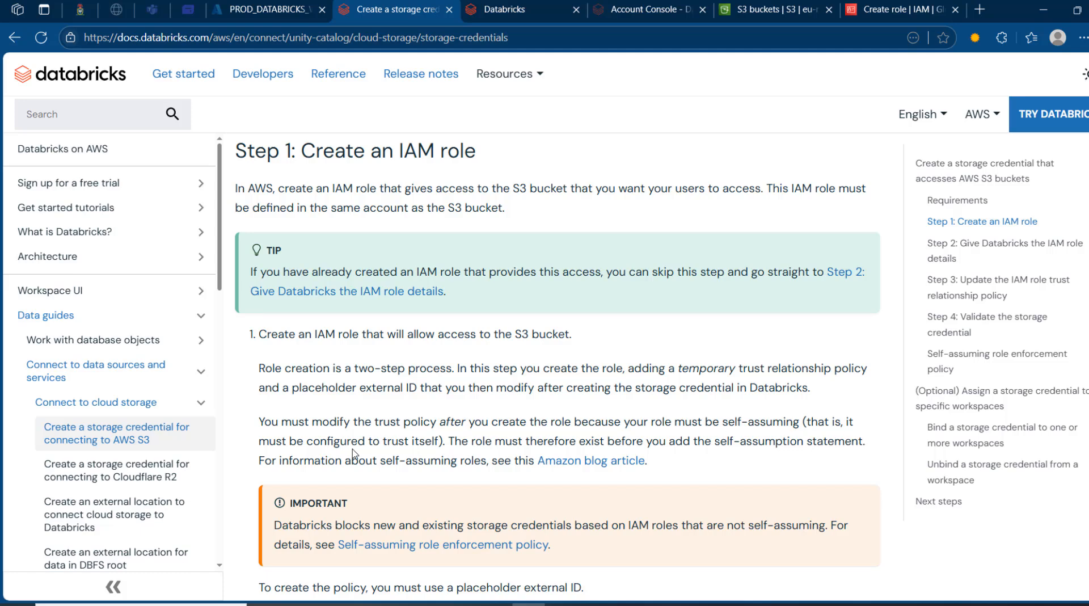
{"action": "left_click", "coordinate": [517, 4]}
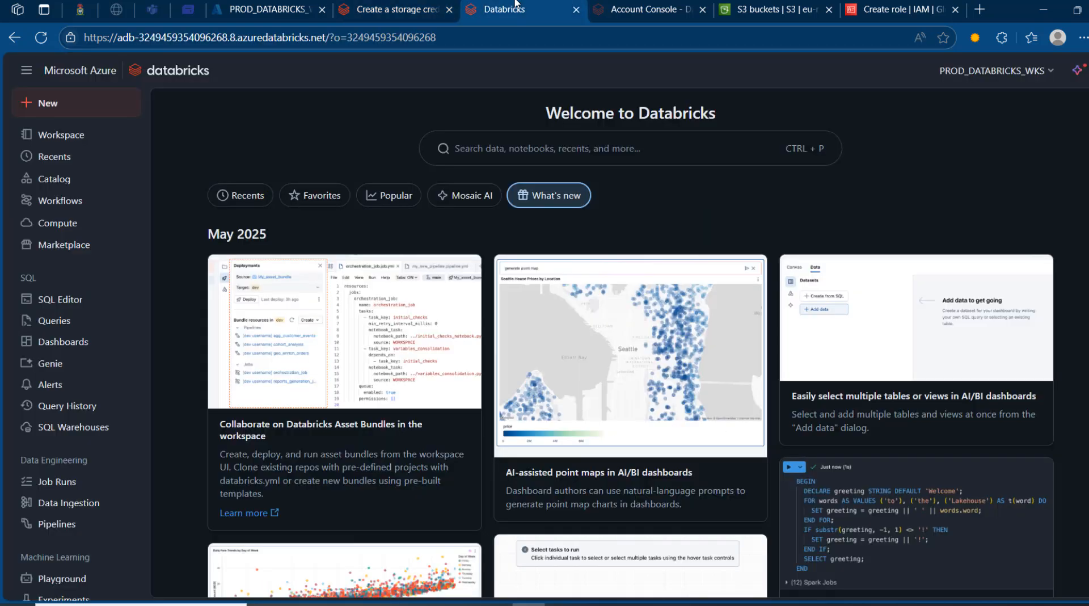
{"action": "left_click", "coordinate": [786, 2]}
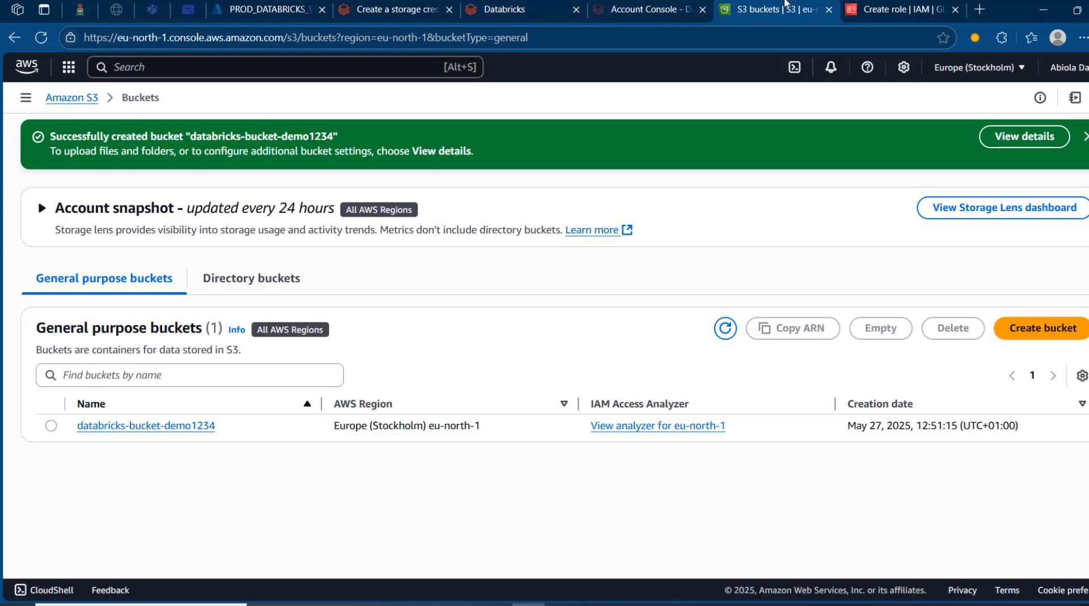
{"action": "left_click", "coordinate": [869, 3]}
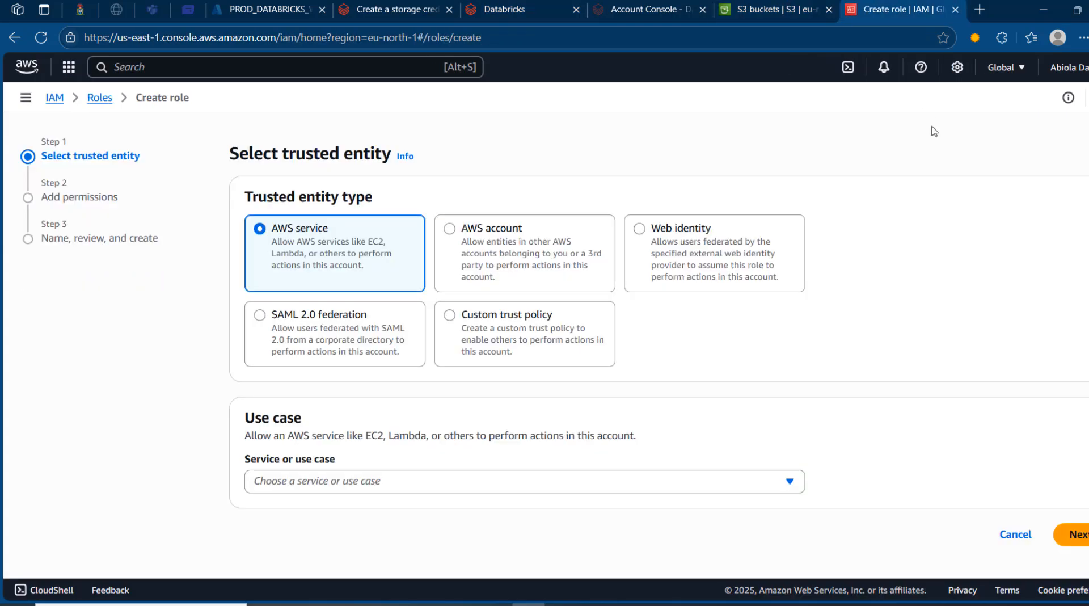
{"action": "left_click", "coordinate": [521, 328]}
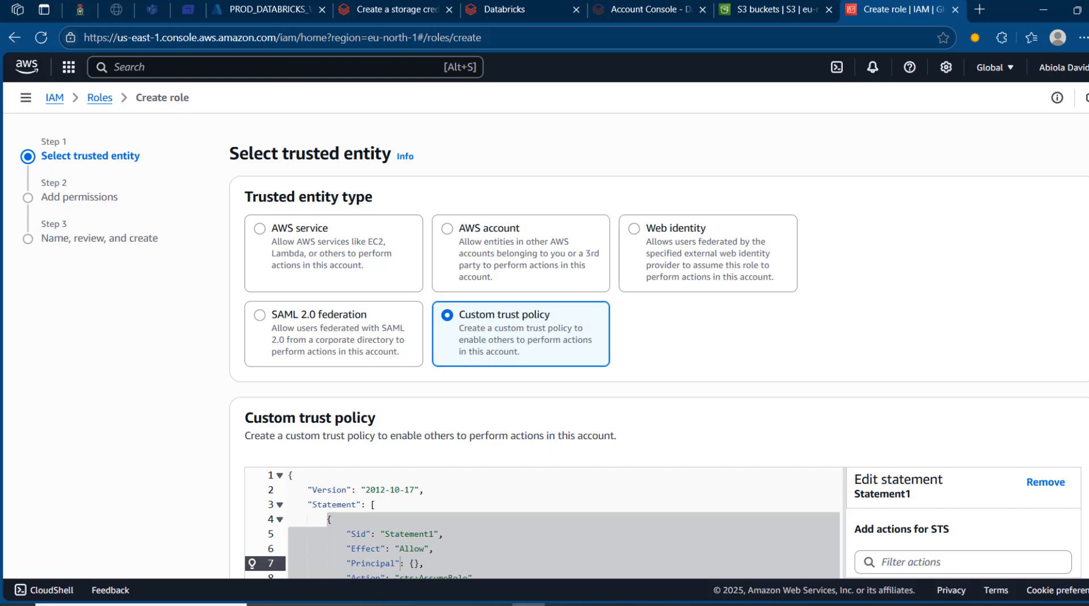
{"action": "scroll", "coordinate": [151, 499], "scroll_direction": "down", "scroll_amount": 2}
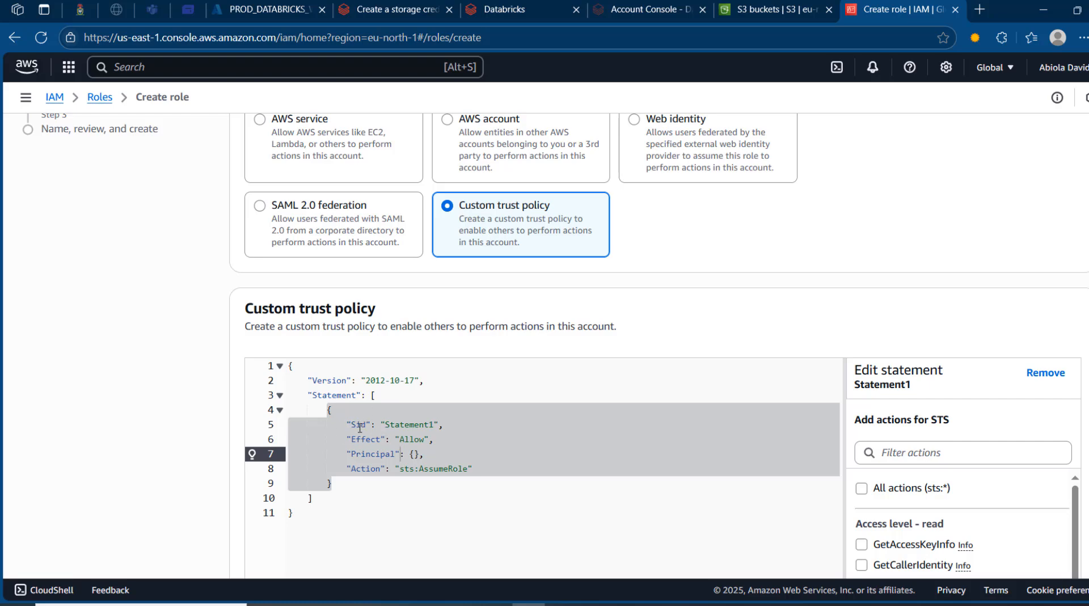
- Copy the Databricks on AWS trust policy JSON from Step 1 of the Databricks storage credential documentation
{"action": "left_click", "coordinate": [396, 8]}
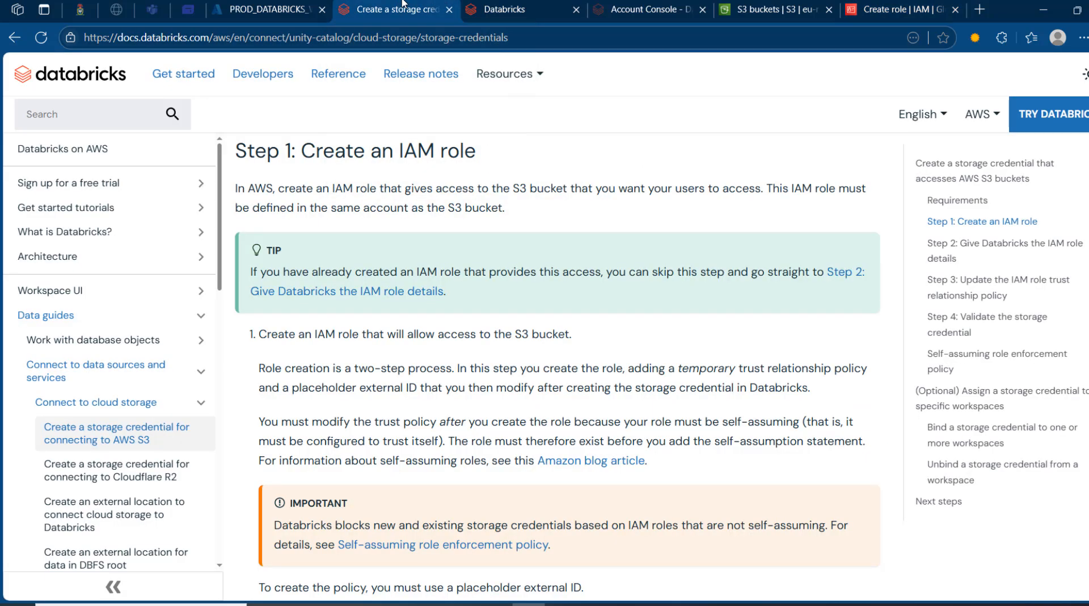
{"action": "scroll", "coordinate": [563, 375], "scroll_direction": "down", "scroll_amount": 4}
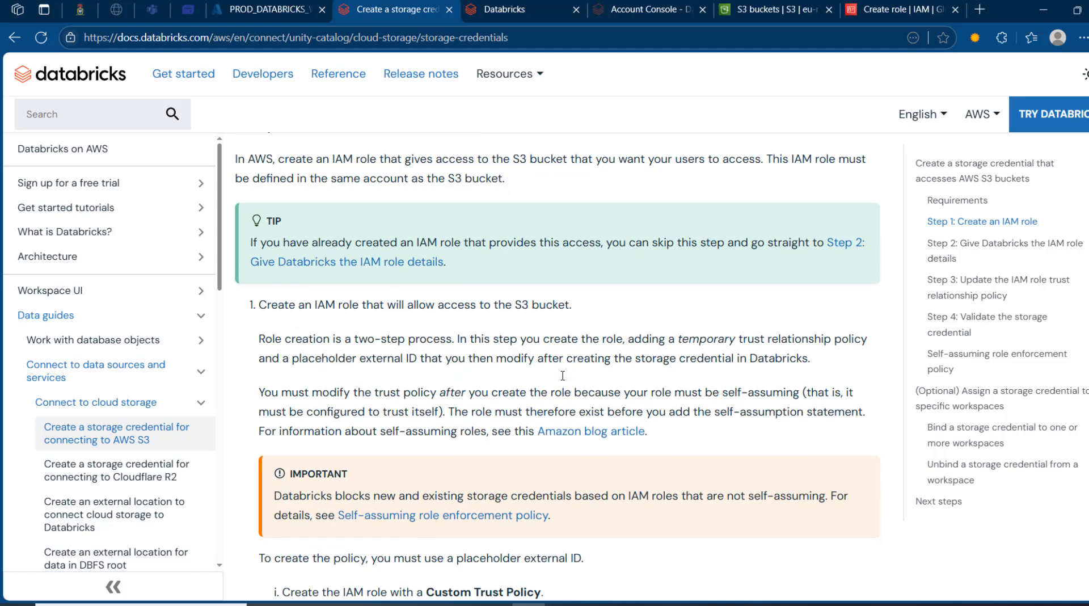
{"action": "scroll", "coordinate": [563, 376], "scroll_direction": "down", "scroll_amount": 1}
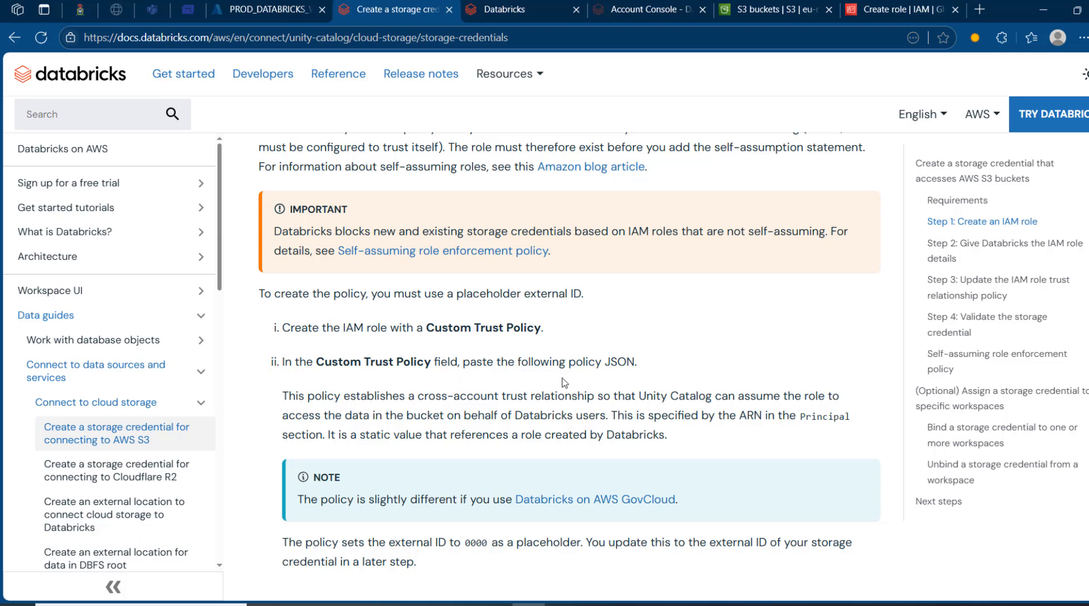
{"action": "scroll", "coordinate": [564, 383], "scroll_direction": "down", "scroll_amount": 4}
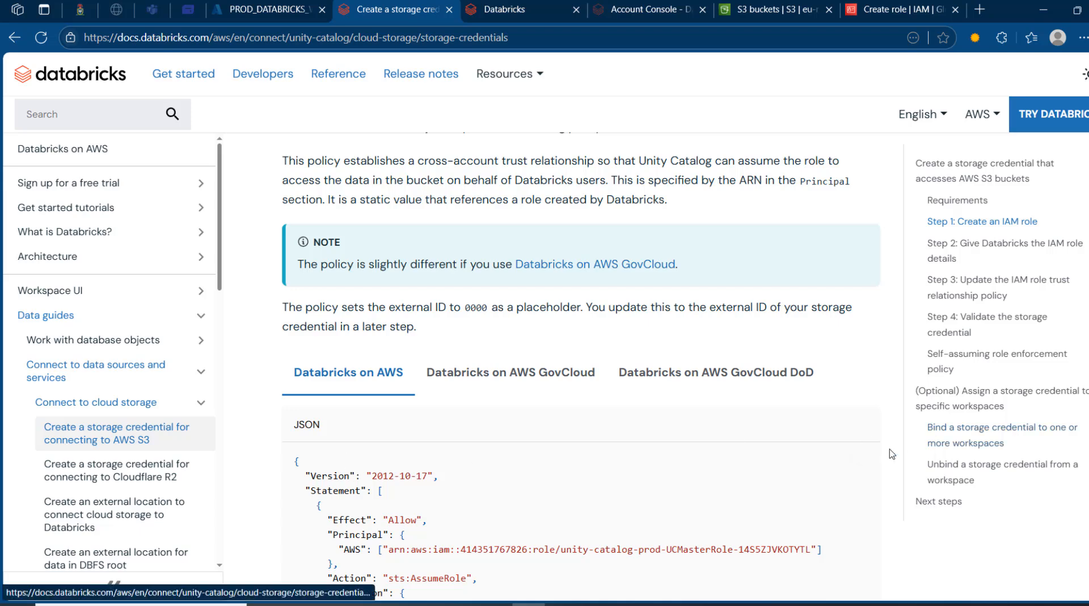
{"action": "left_click", "coordinate": [863, 461]}
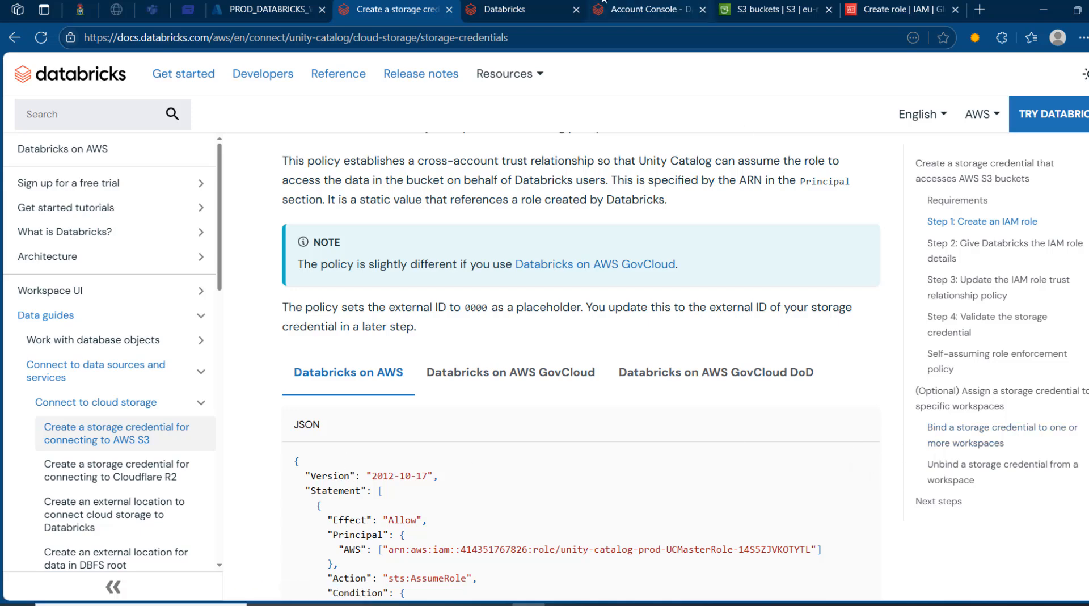
- Replace the entire default custom trust policy with the copied Databricks trust policy JSON and proceed to the permissions stage
{"action": "left_click", "coordinate": [850, 6]}
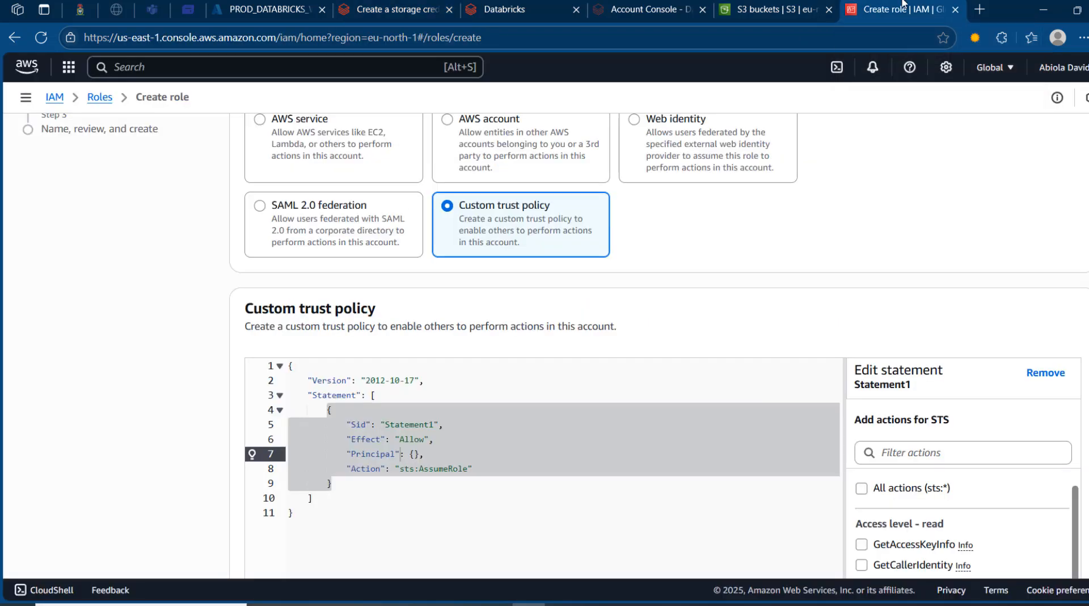
{"action": "left_click", "coordinate": [450, 424]}
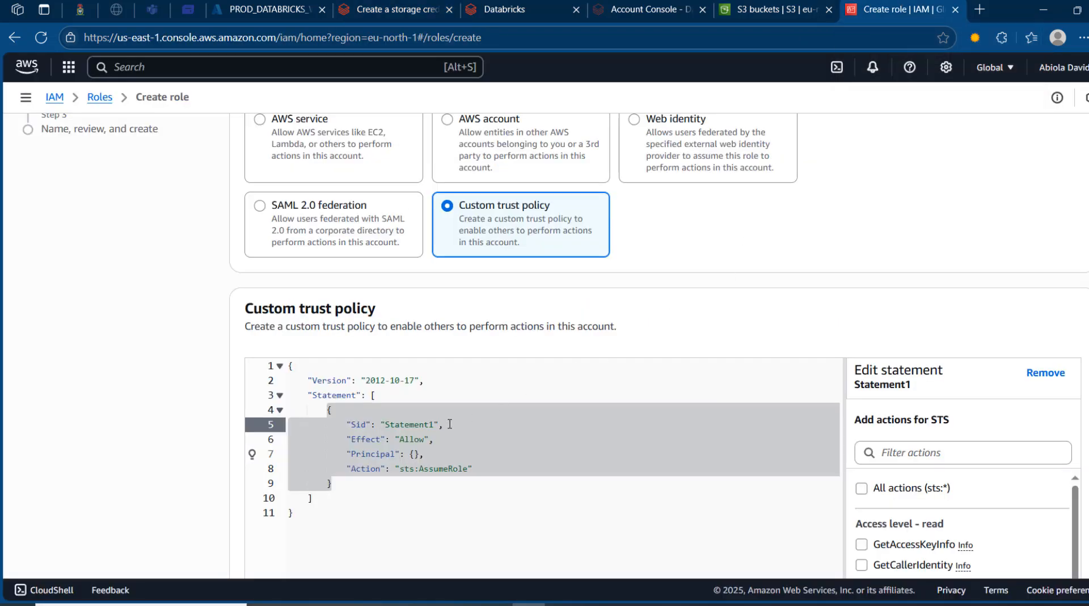
{"action": "key", "text": "ctrl+a"}
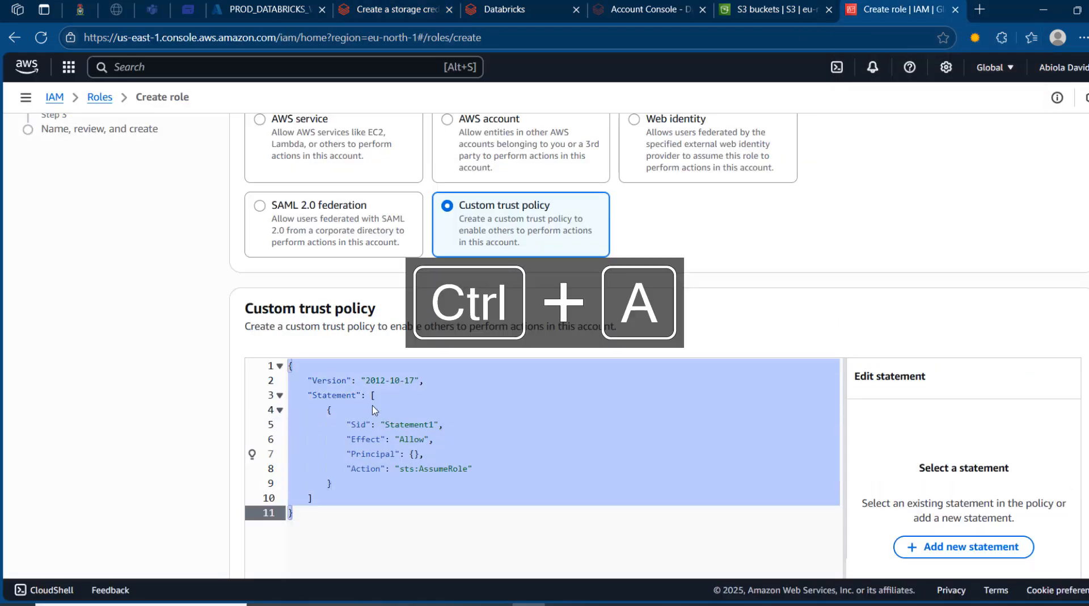
{"action": "key", "text": "BackSpace"}
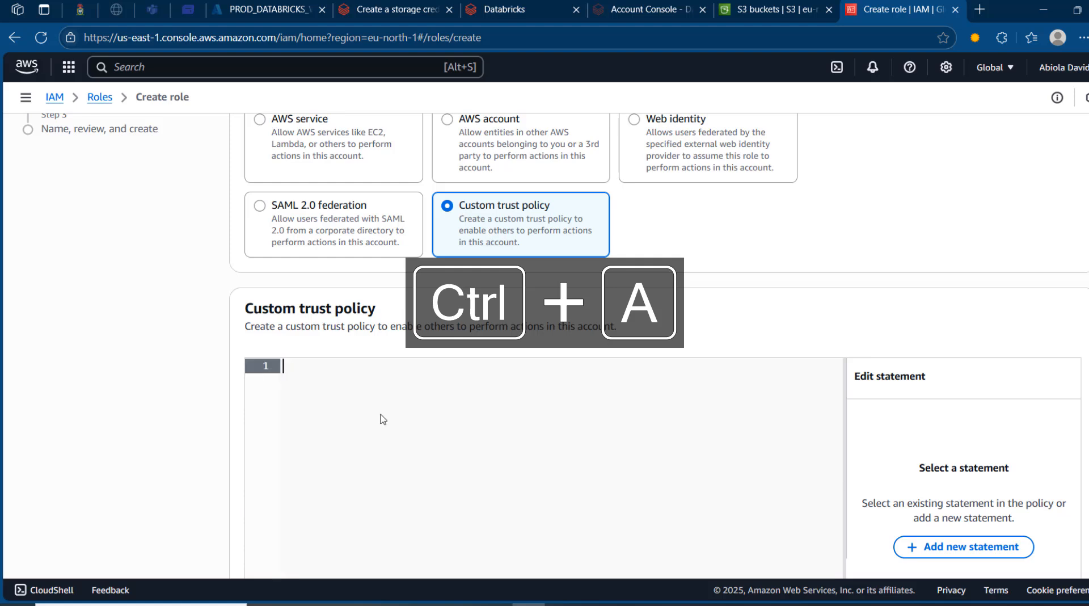
{"action": "key", "text": "ctrl+v"}
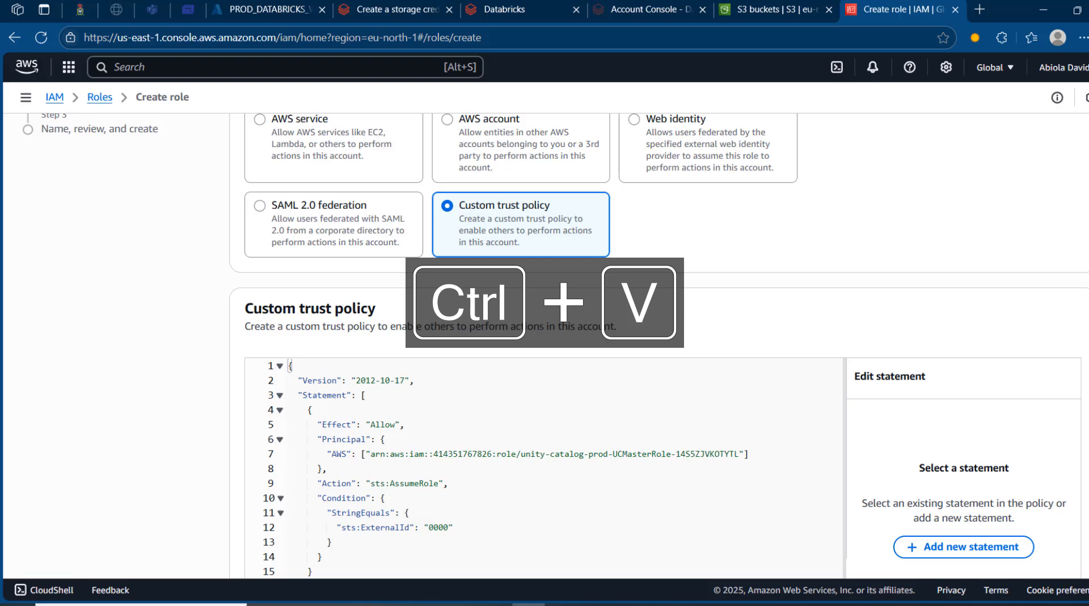
{"action": "scroll", "coordinate": [544, 340], "scroll_direction": "down", "scroll_amount": 7}
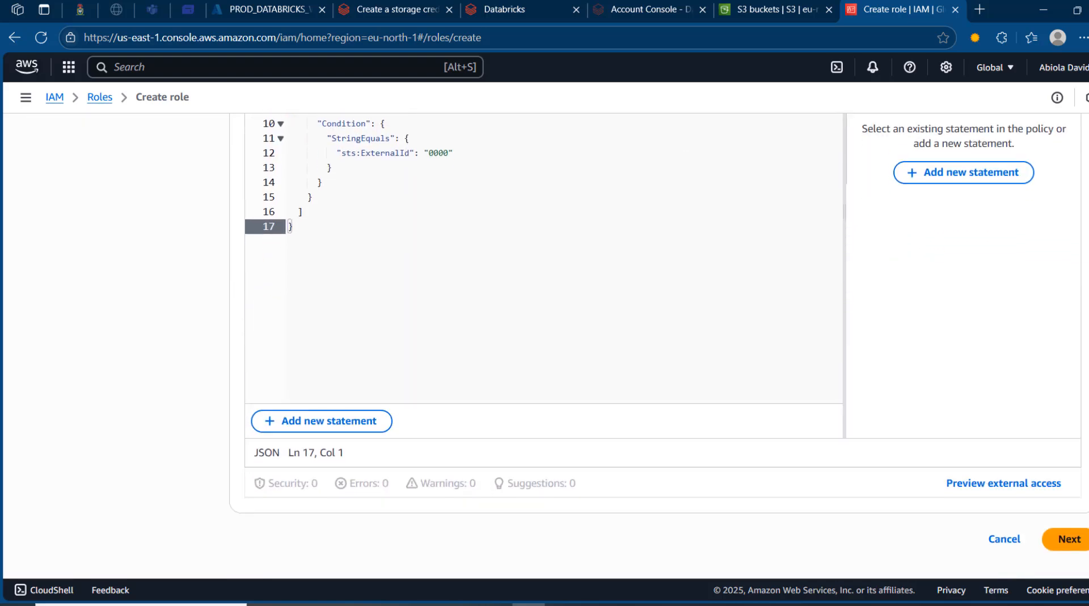
{"action": "left_click", "coordinate": [1069, 540]}
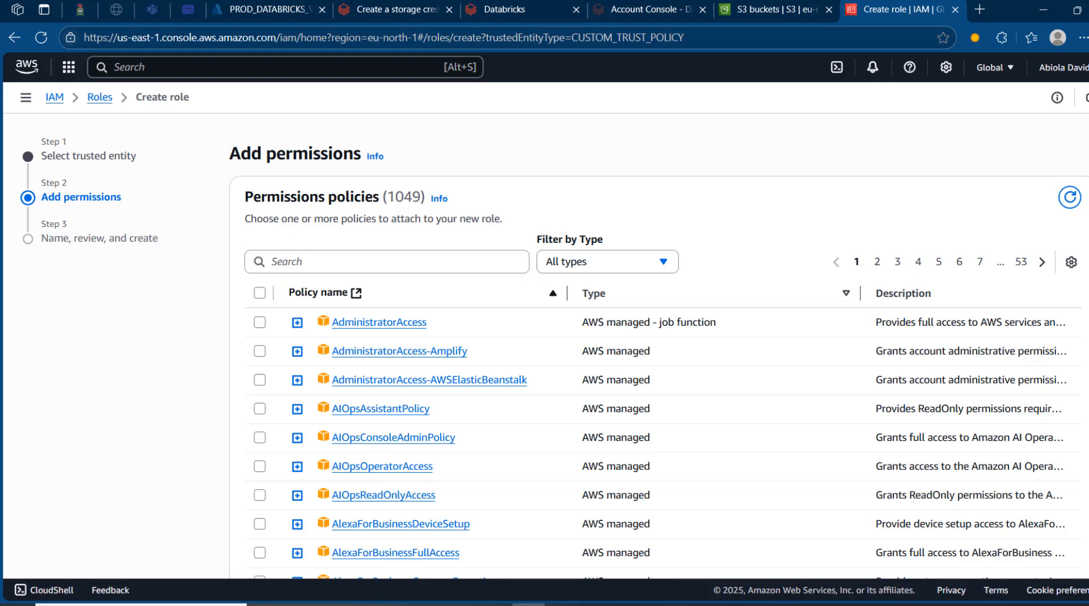
- Skip attaching permissions policies, name the role databricks-role1, and create it
{"action": "scroll", "coordinate": [658, 352], "scroll_direction": "down", "scroll_amount": 8}
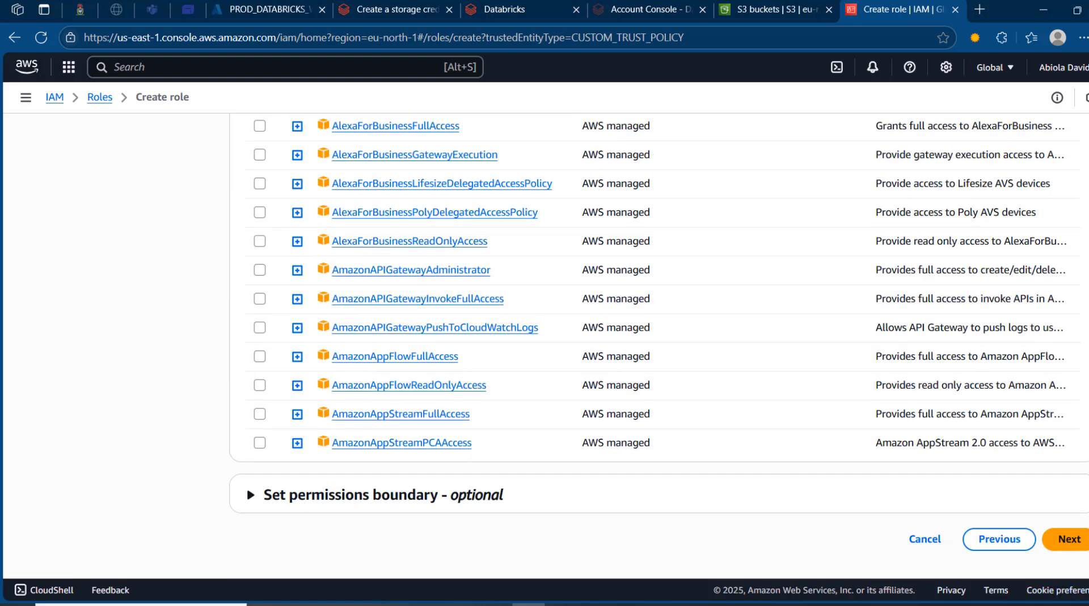
{"action": "left_click", "coordinate": [1076, 539]}
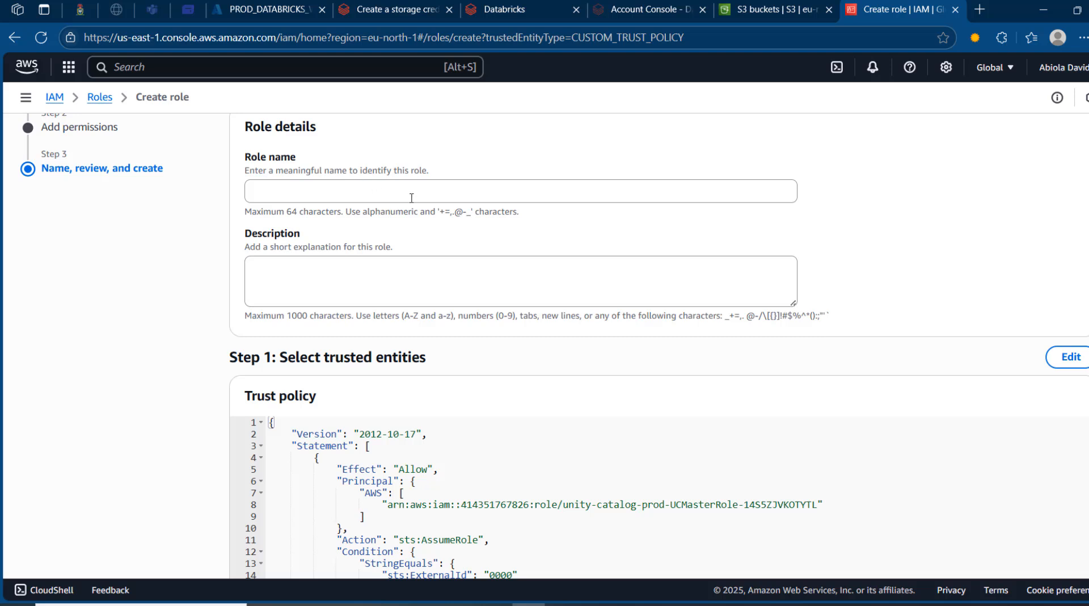
{"action": "left_click", "coordinate": [368, 194]}
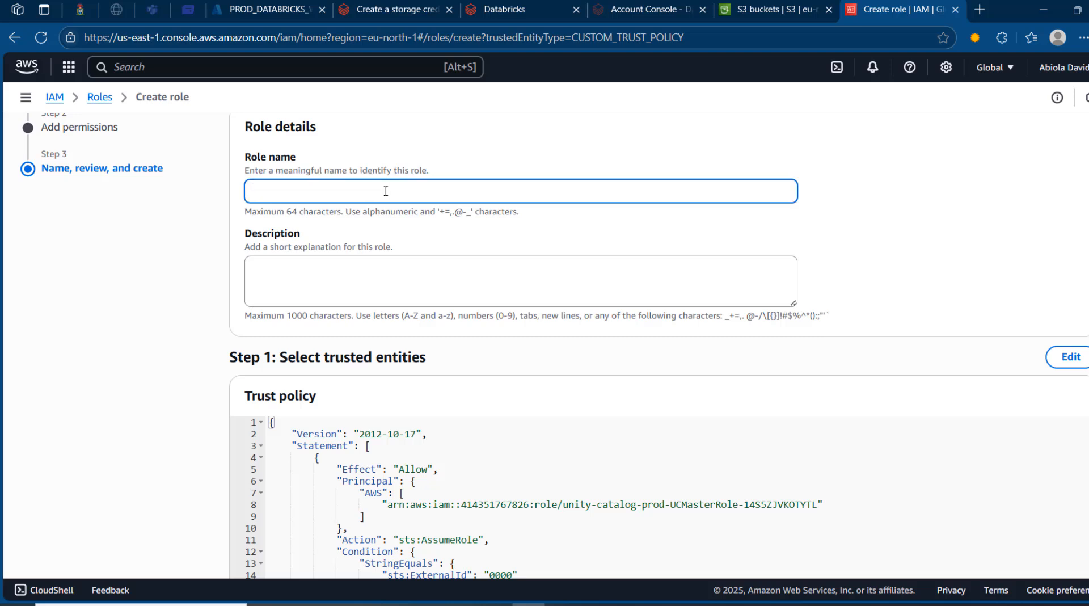
{"action": "type", "text": "databricks-role1"}
{"action": "left_click", "coordinate": [883, 271]}
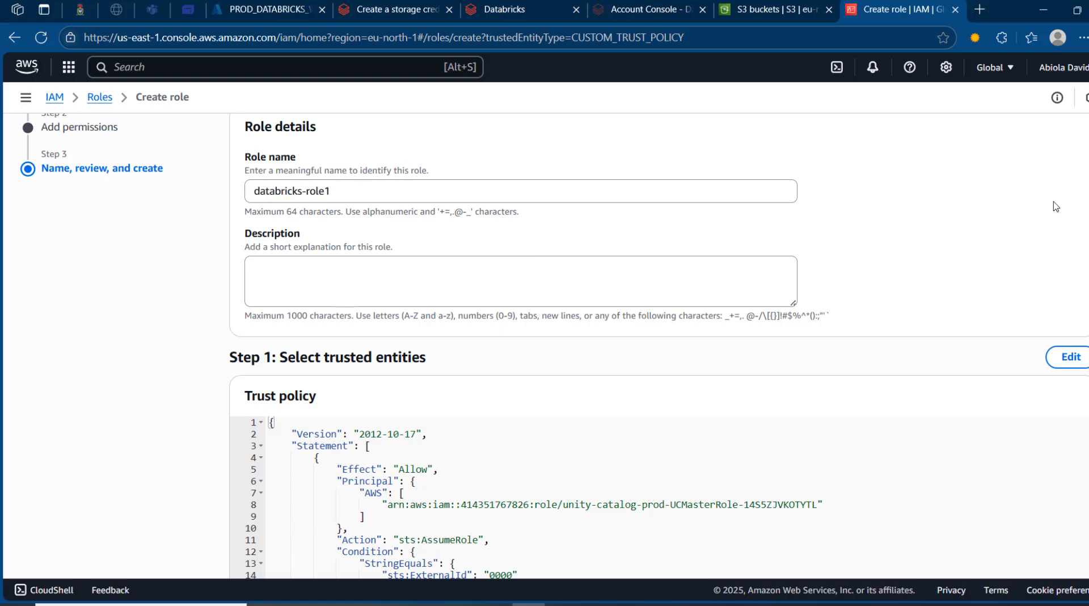
{"action": "scroll", "coordinate": [554, 345], "scroll_direction": "down", "scroll_amount": 3}
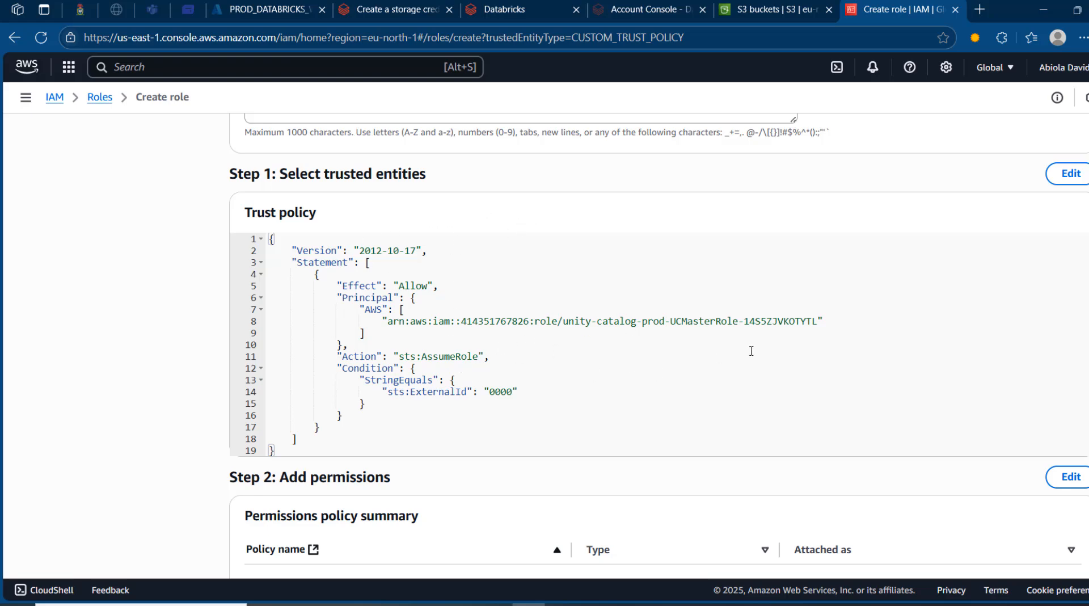
{"action": "scroll", "coordinate": [657, 340], "scroll_direction": "down", "scroll_amount": 4}
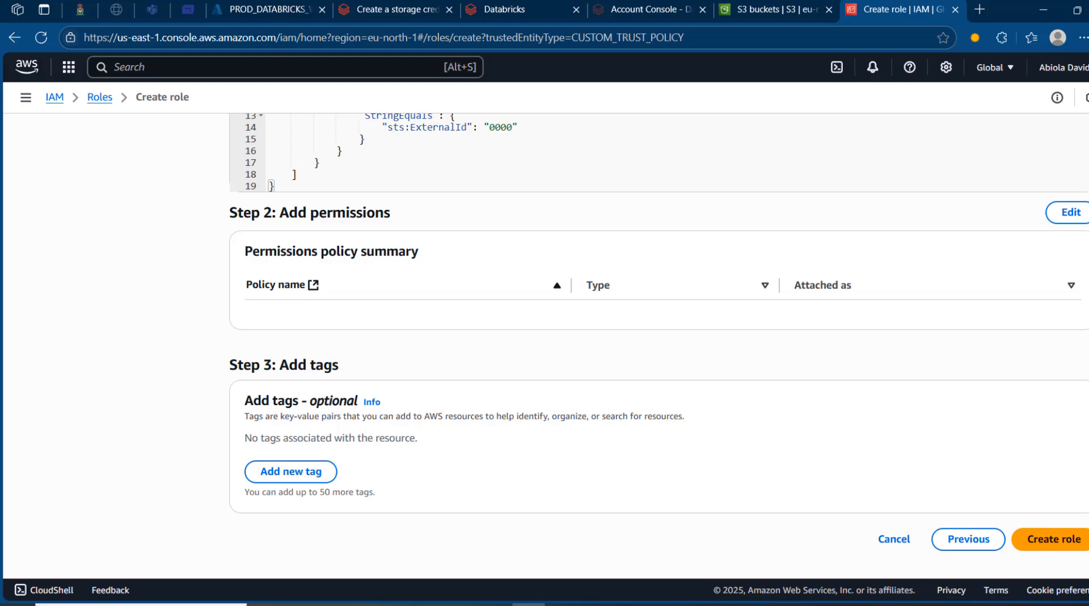
{"action": "left_click", "coordinate": [1078, 546]}
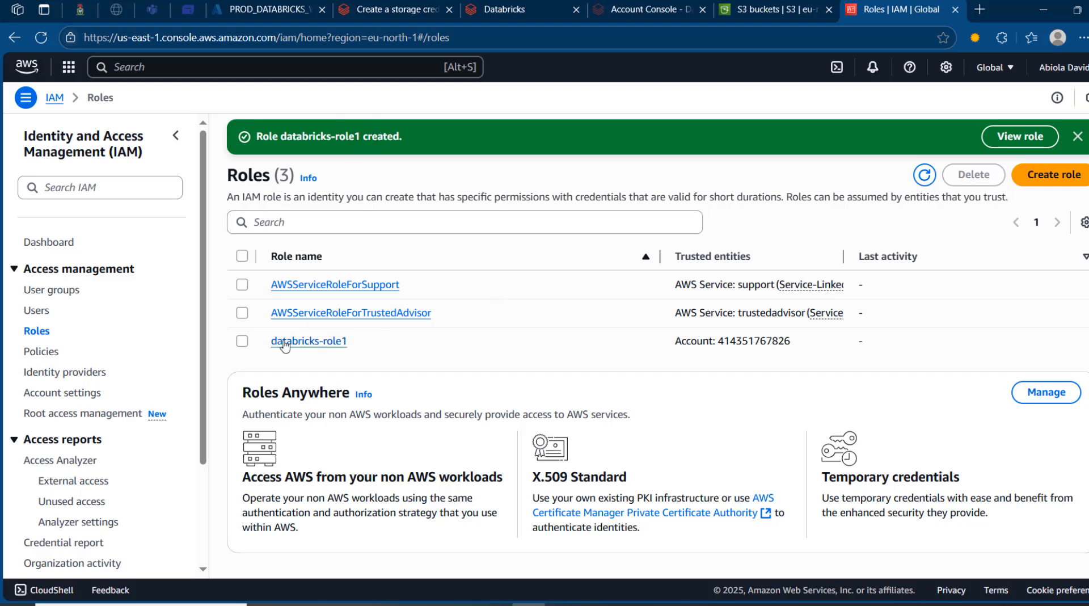
- Review the Databricks documentation on creating the IAM policy, including the BUCKET and KMS-KEY placeholders to replace
{"action": "left_click", "coordinate": [395, 5]}
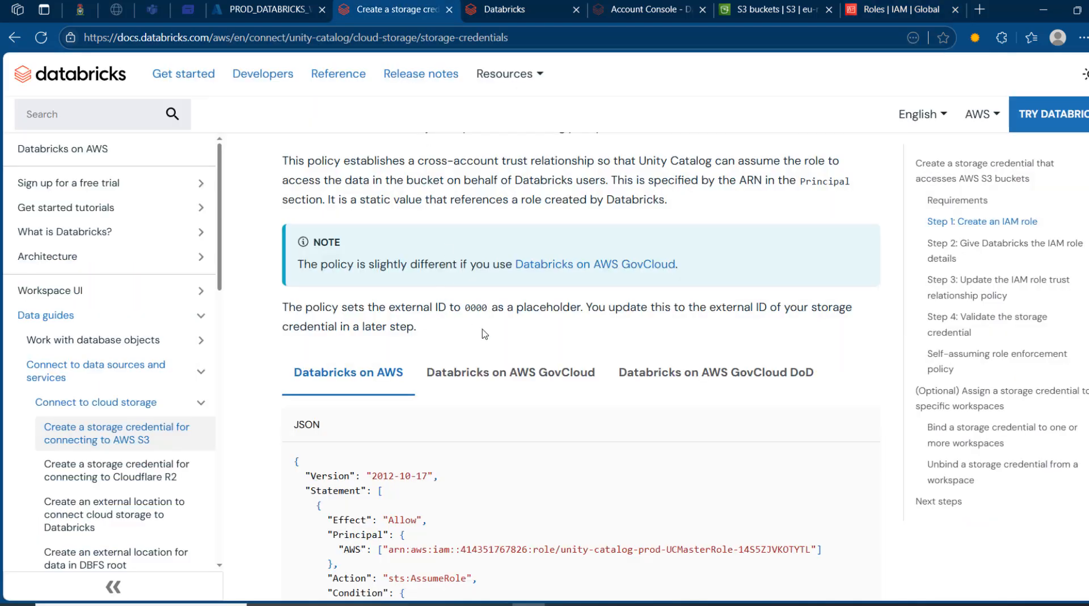
{"action": "scroll", "coordinate": [485, 334], "scroll_direction": "down", "scroll_amount": 1}
{"action": "scroll", "coordinate": [485, 334], "scroll_direction": "down", "scroll_amount": 8}
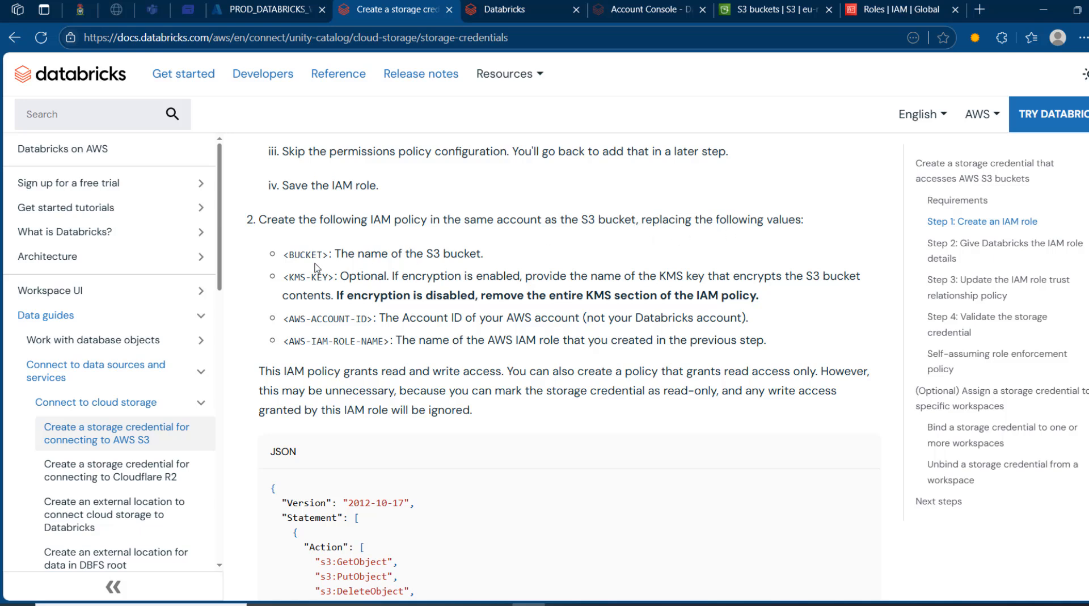
{"action": "left_click_drag", "start_coordinate": [290, 257], "coordinate": [337, 256]}
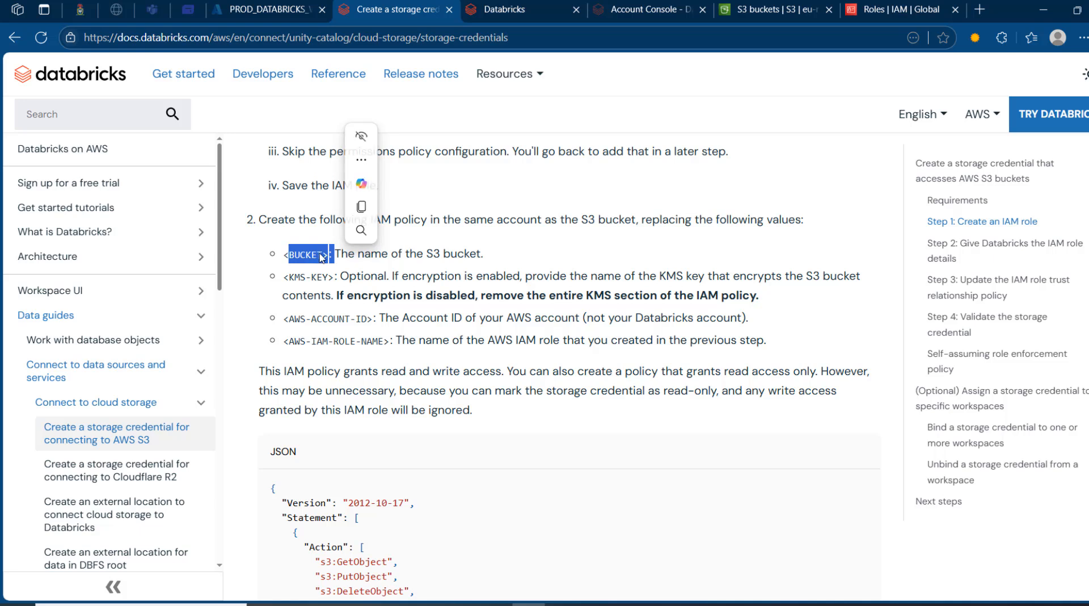
{"action": "left_click", "coordinate": [305, 288]}
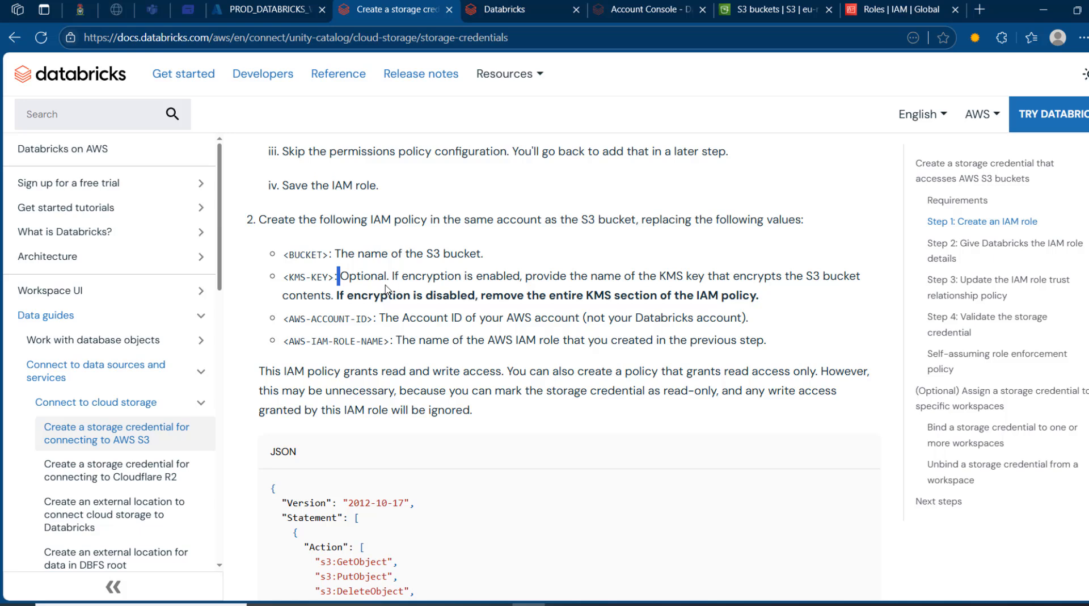
{"action": "left_click_drag", "start_coordinate": [385, 281], "coordinate": [432, 281]}
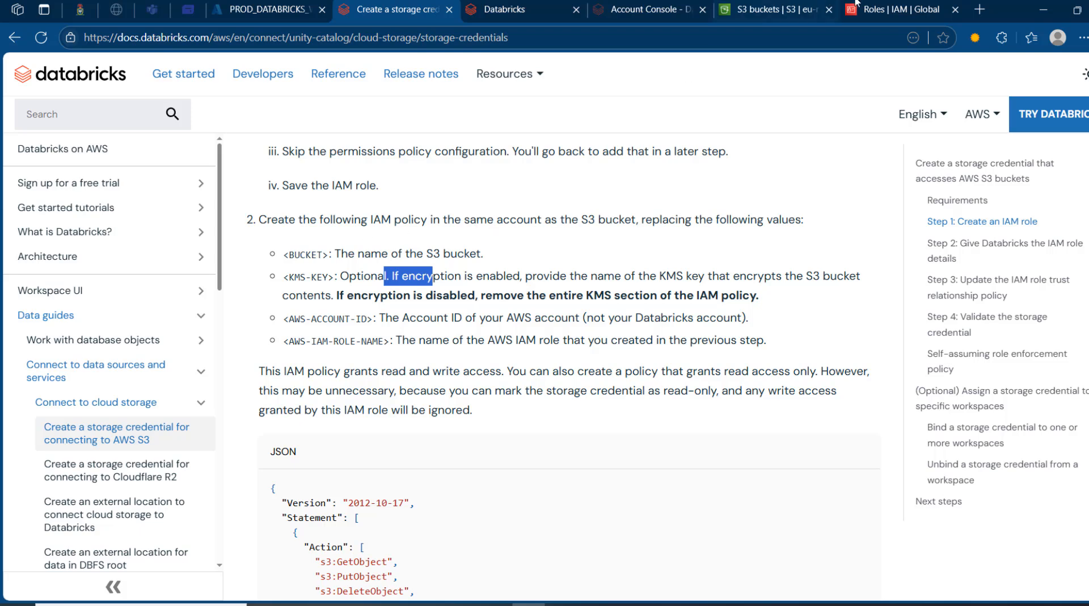
- Start creating a new IAM policy in the AWS console and switch its policy editor to JSON
{"action": "left_click", "coordinate": [906, 5]}
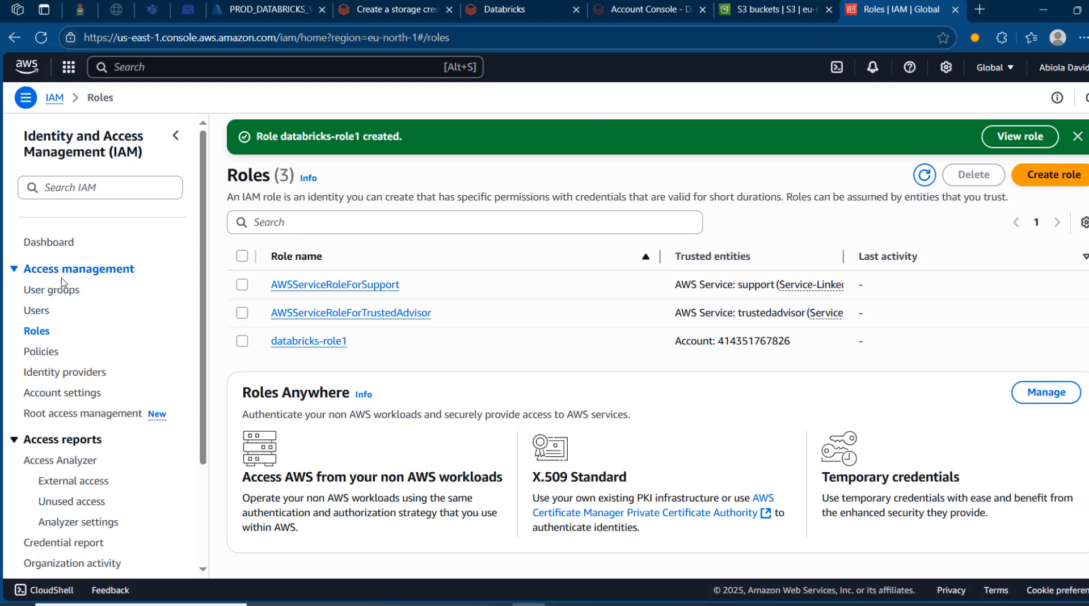
{"action": "left_click", "coordinate": [50, 358]}
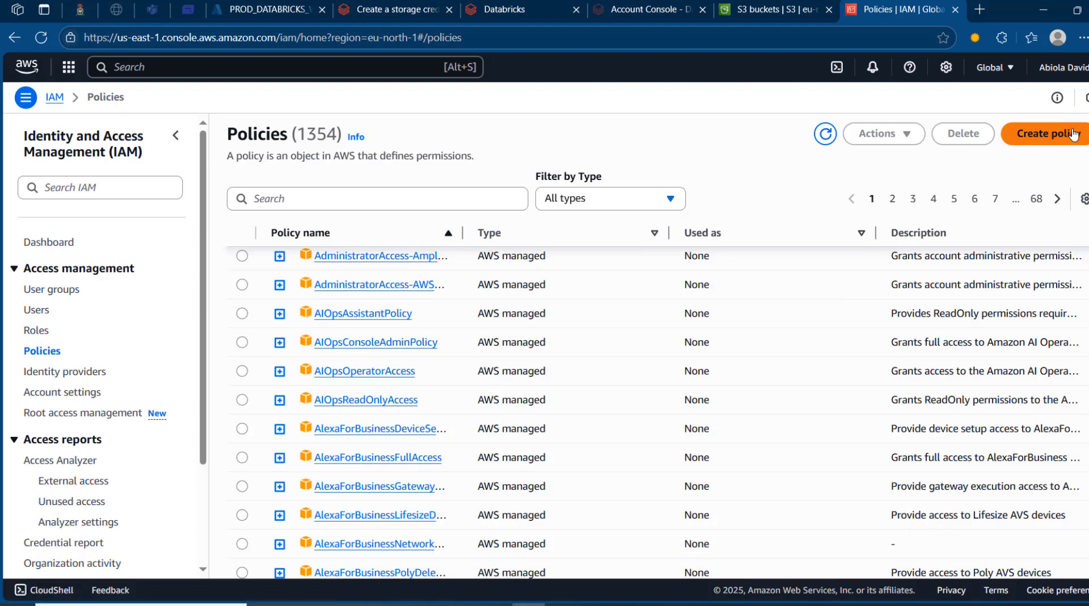
{"action": "left_click", "coordinate": [1061, 133]}
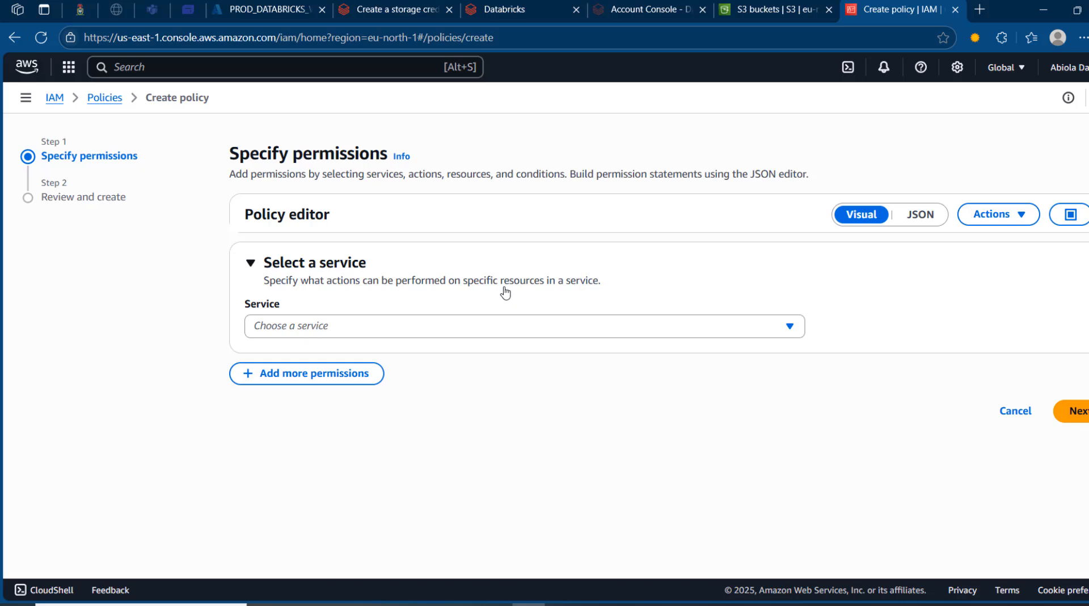
{"action": "left_click", "coordinate": [919, 215]}
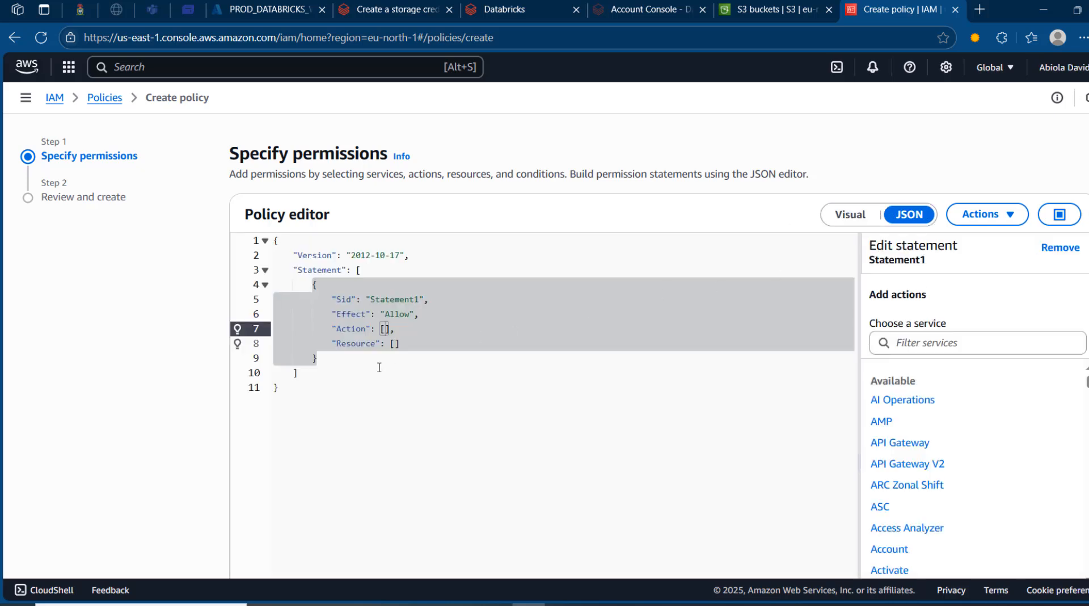
- Copy the IAM policy JSON from the Databricks documentation and replace the policy editor's default content with it
{"action": "left_click", "coordinate": [388, 3]}
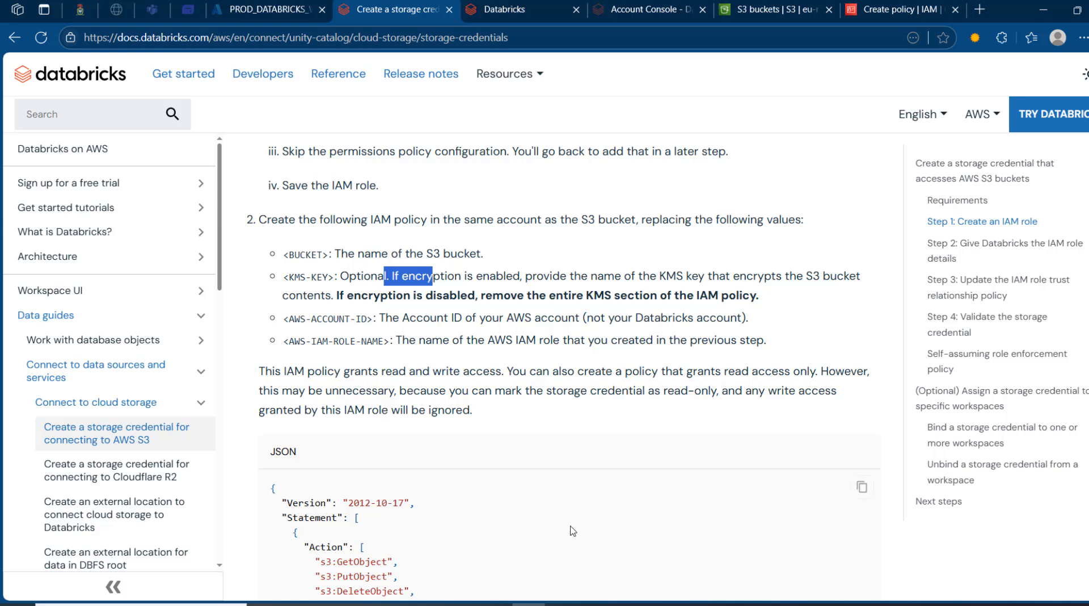
{"action": "left_click", "coordinate": [860, 488]}
{"action": "left_click", "coordinate": [890, 5]}
{"action": "left_click", "coordinate": [469, 378]}
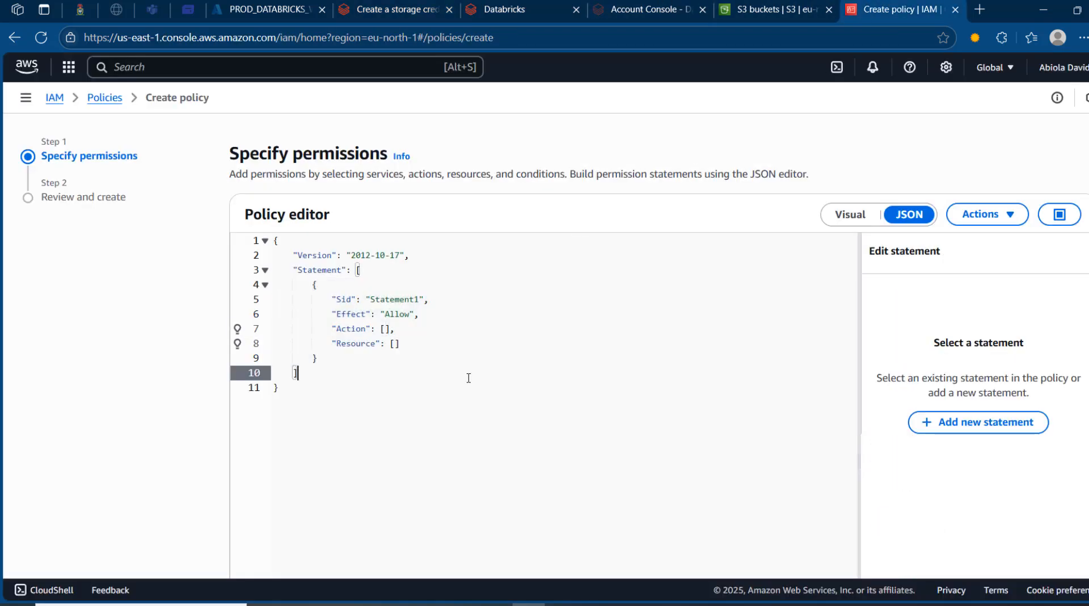
{"action": "key", "text": "ctrl+a"}
{"action": "key", "text": "BackSpace"}
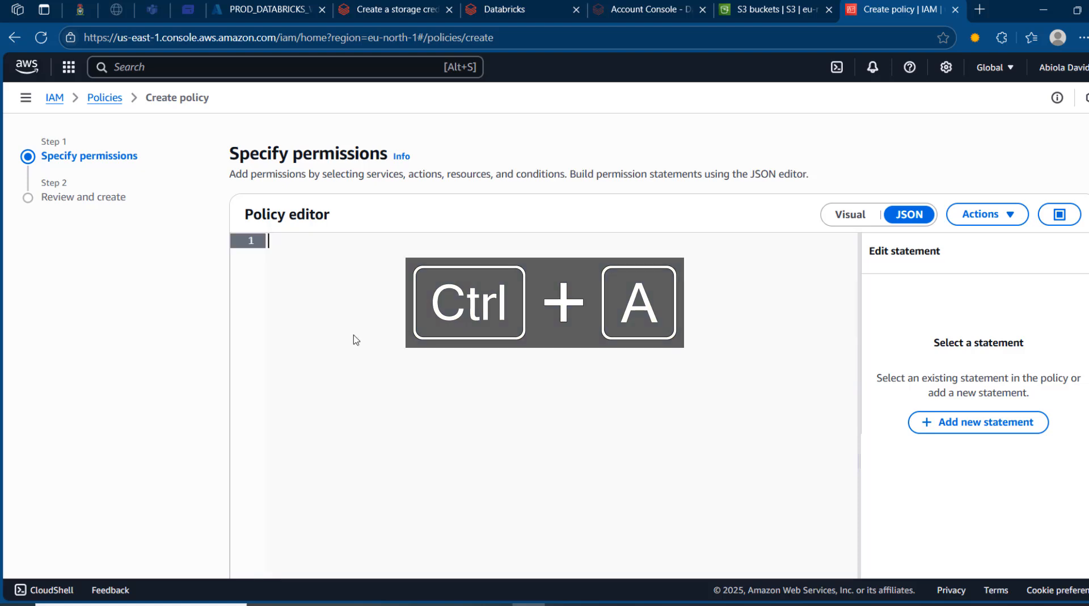
{"action": "key", "text": "ctrl+v"}
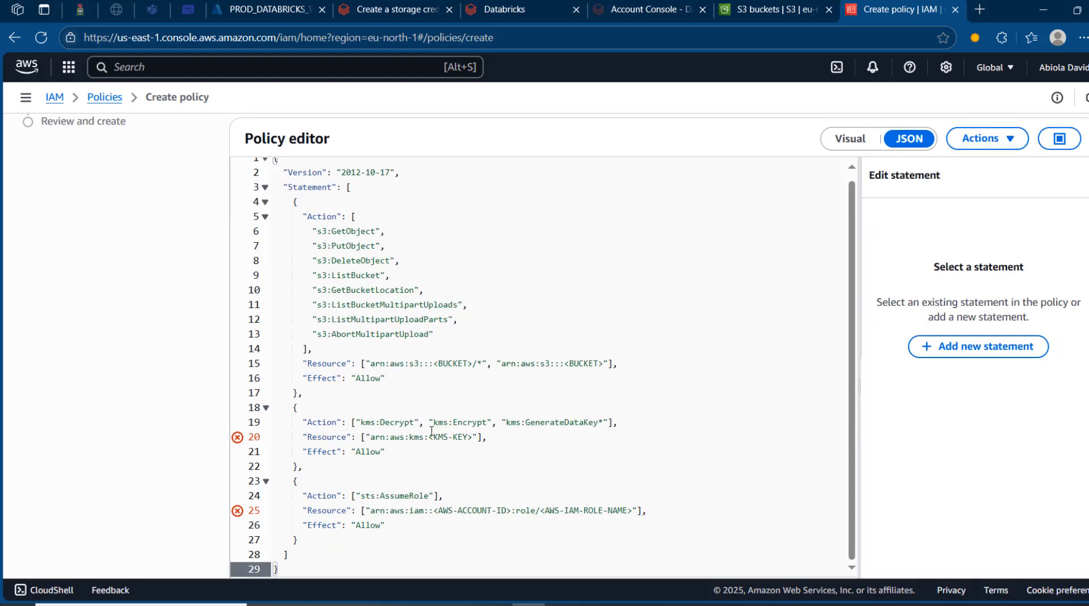
- Copy the bucket name databricks-bucket-demo1234 from S3 and substitute it for the second <BUCKET> placeholder in the policy's S3 Resource line
{"action": "left_click_drag", "start_coordinate": [315, 371], "coordinate": [492, 362]}
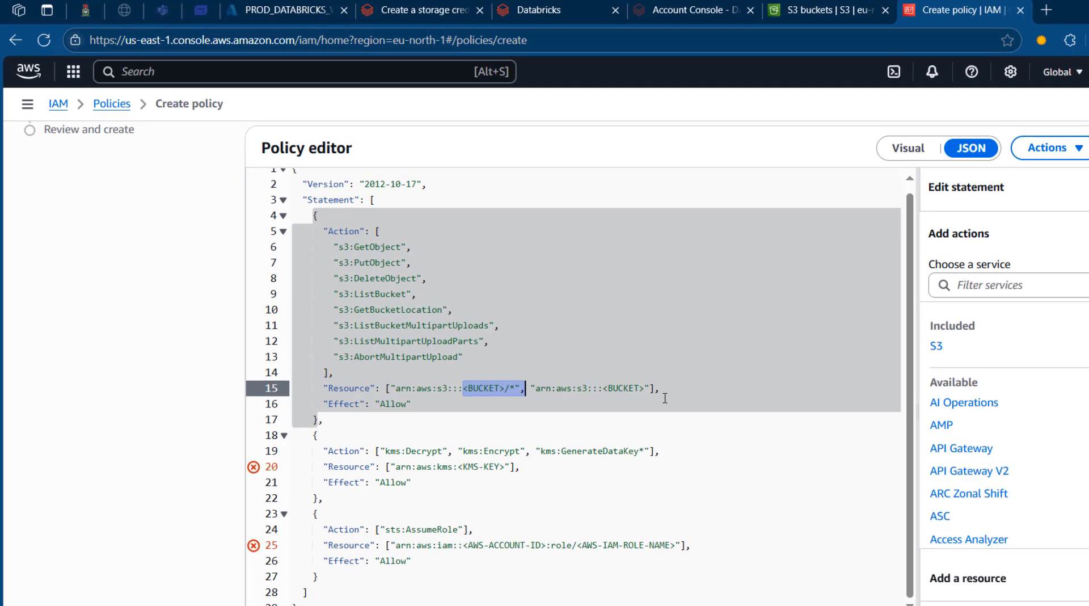
{"action": "left_click", "coordinate": [833, 5]}
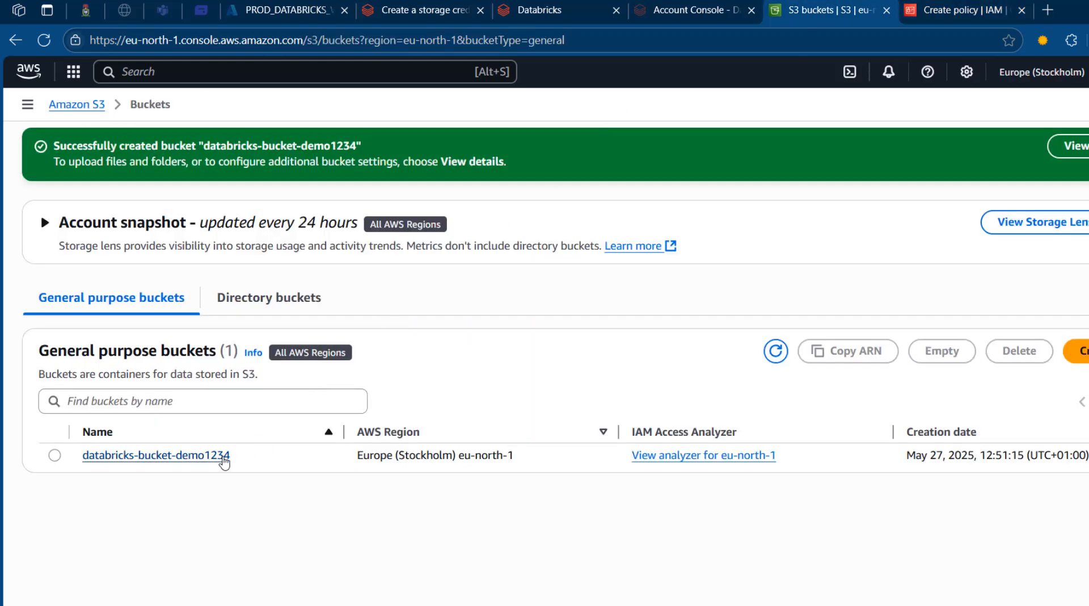
{"action": "left_click_drag", "start_coordinate": [232, 455], "coordinate": [75, 472]}
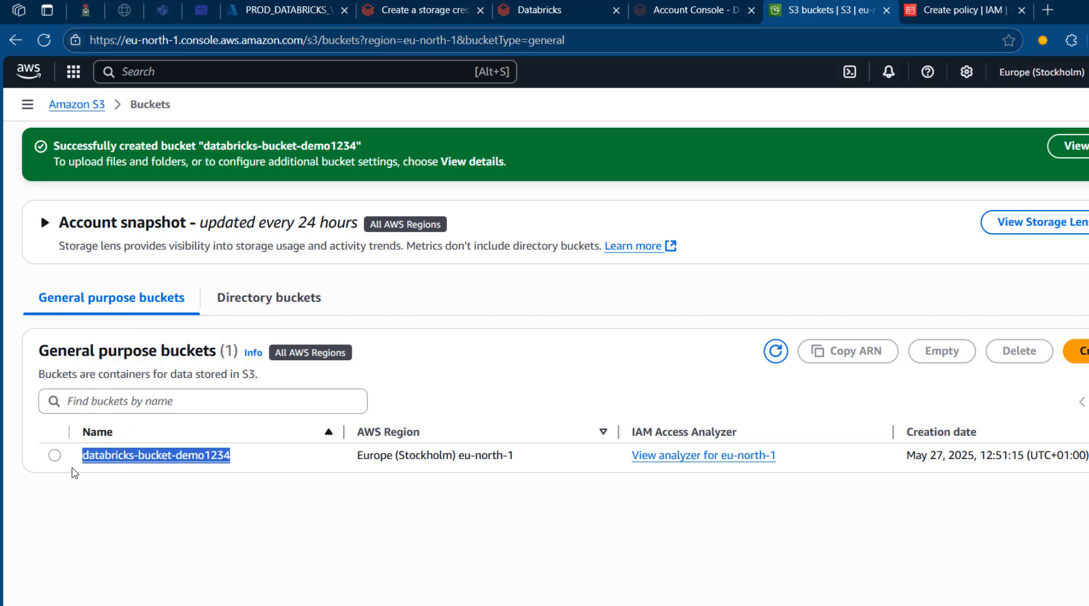
{"action": "key", "text": "ctrl+c"}
{"action": "left_click", "coordinate": [964, 8]}
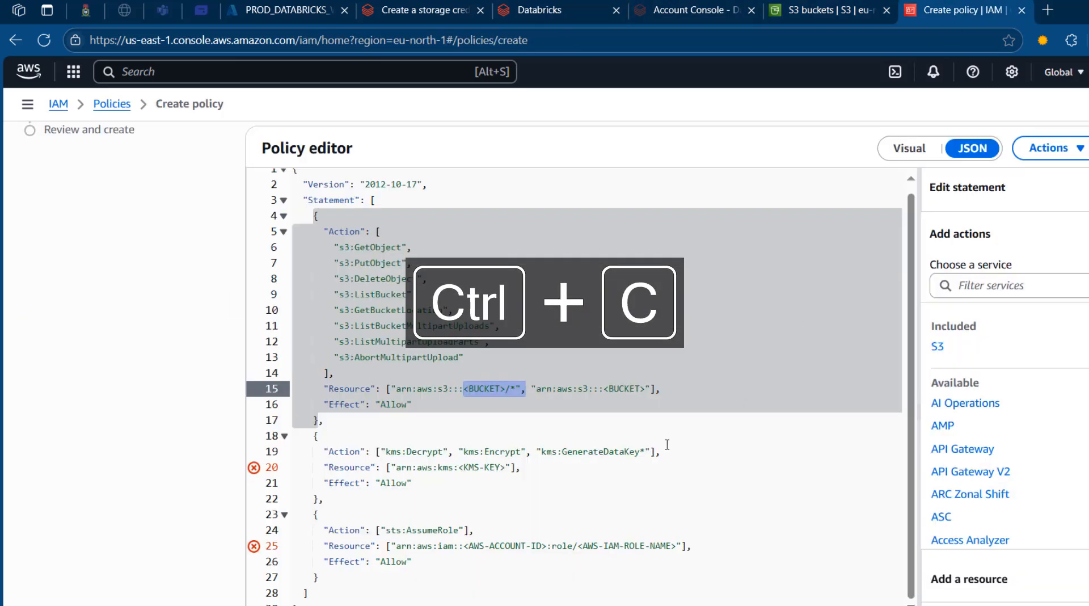
{"action": "left_click_drag", "start_coordinate": [645, 389], "coordinate": [604, 391]}
{"action": "key", "text": "BackSpace"}
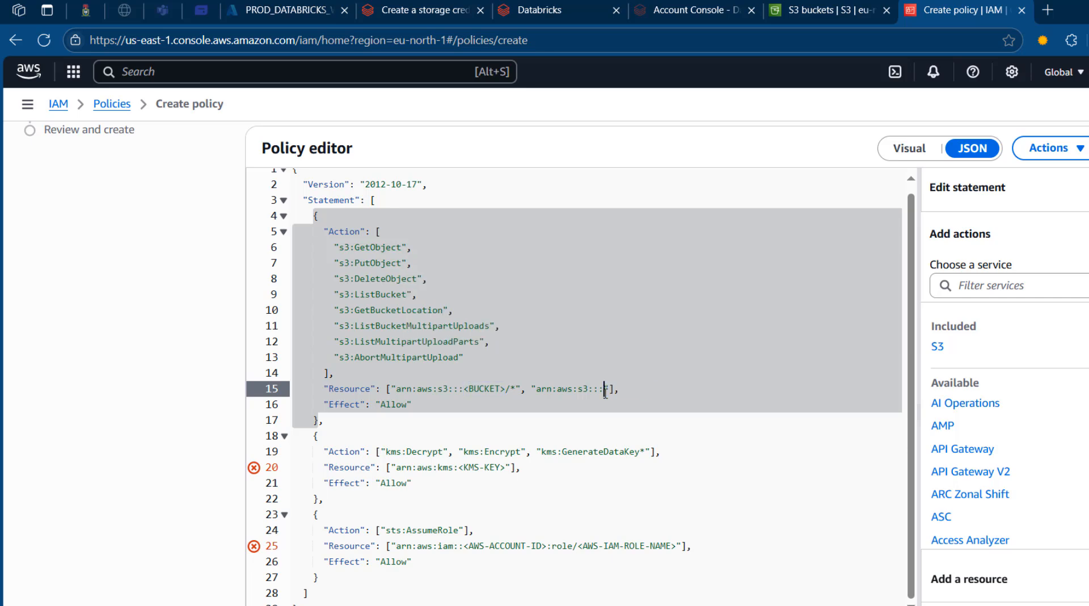
{"action": "key", "text": "ctrl+v"}
- Check the KMS-KEY note in the Databricks documentation and delete the entire KMS statement from the policy JSON
{"action": "left_click", "coordinate": [738, 449]}
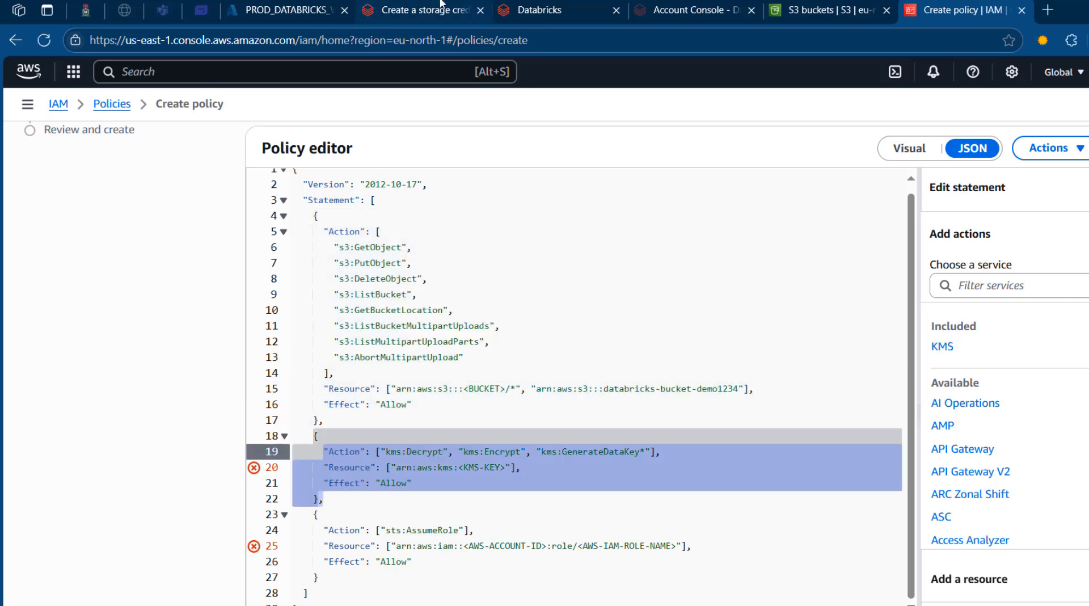
{"action": "left_click", "coordinate": [420, 10]}
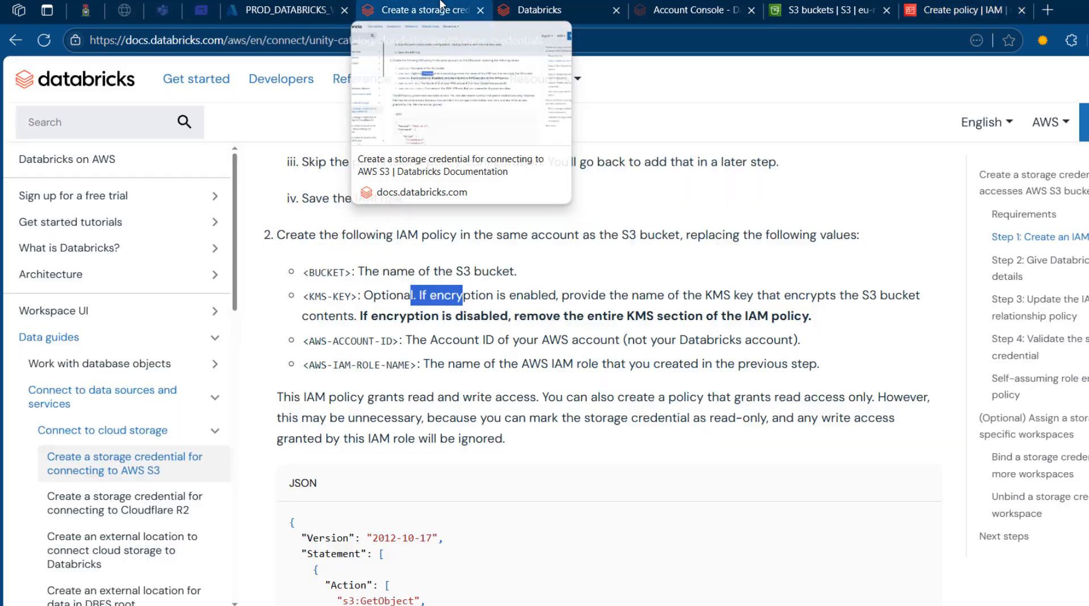
{"action": "left_click", "coordinate": [401, 301]}
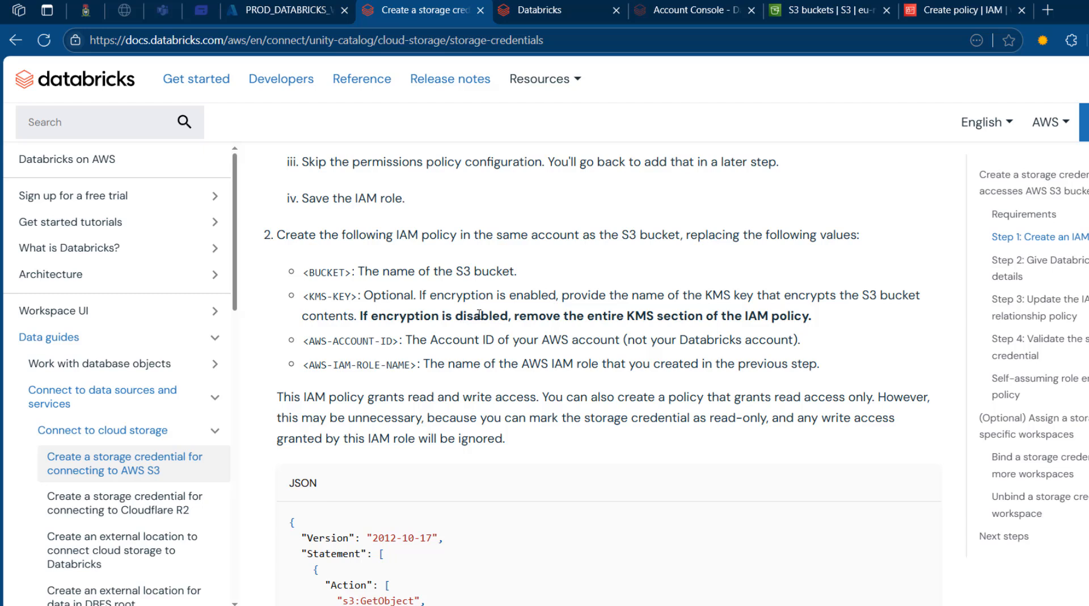
{"action": "left_click_drag", "start_coordinate": [462, 312], "coordinate": [603, 340]}
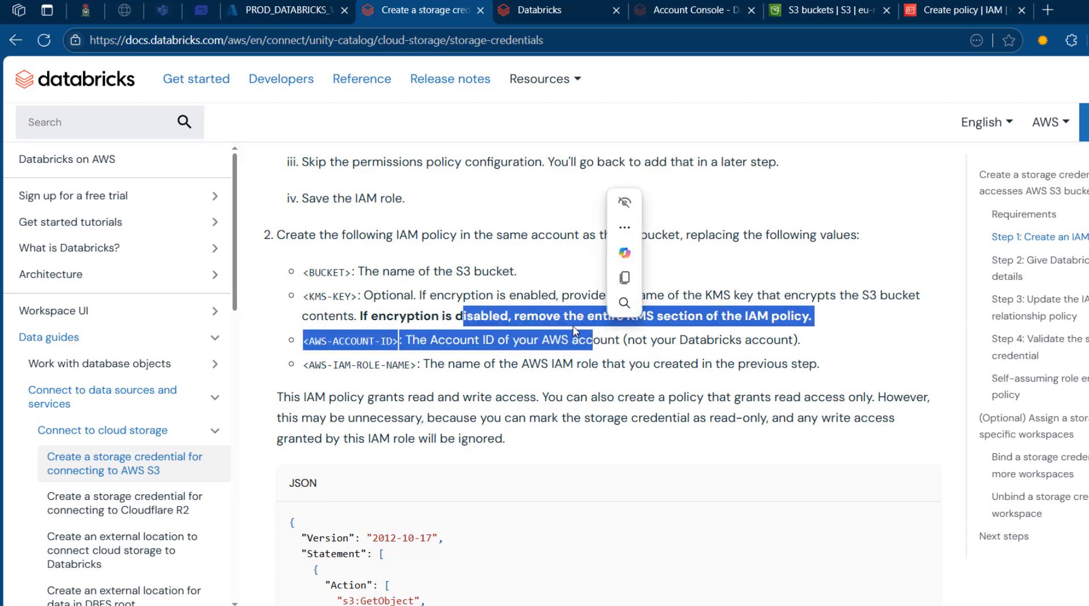
{"action": "left_click", "coordinate": [581, 317]}
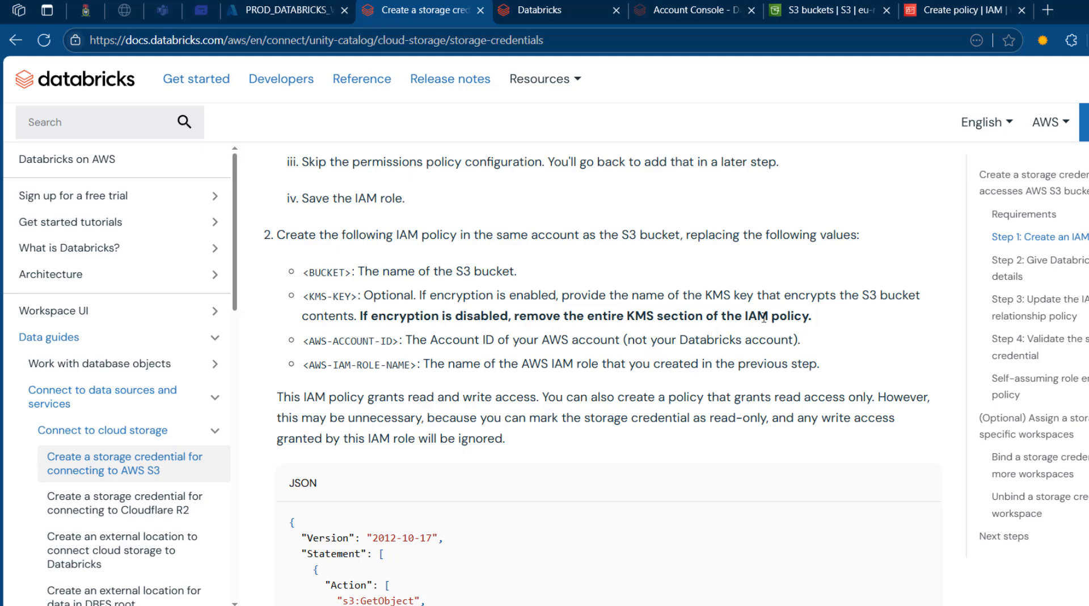
{"action": "left_click", "coordinate": [964, 10]}
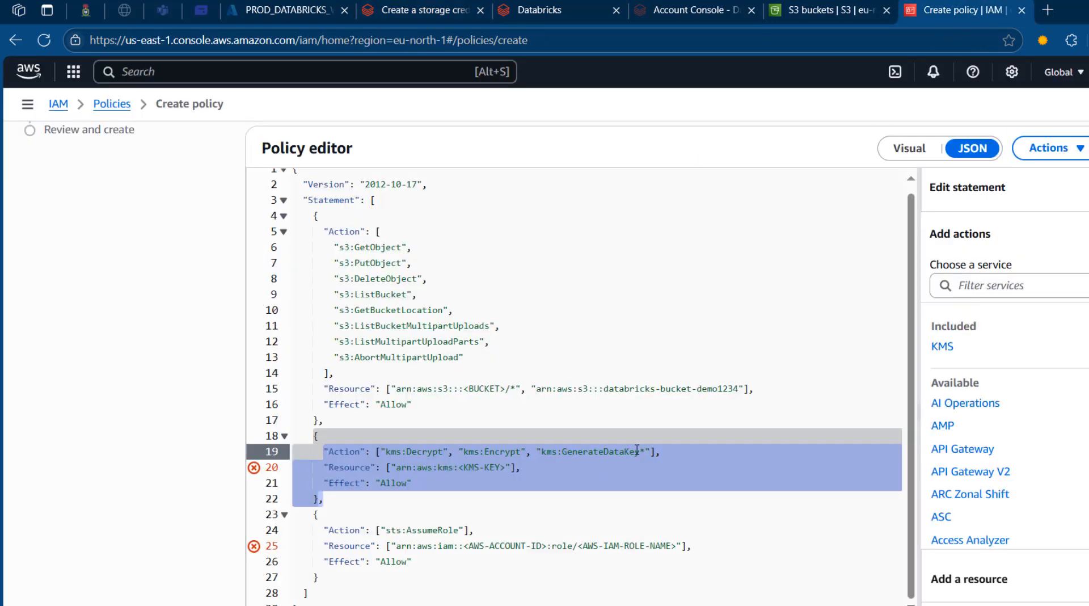
{"action": "left_click_drag", "start_coordinate": [337, 500], "coordinate": [303, 436]}
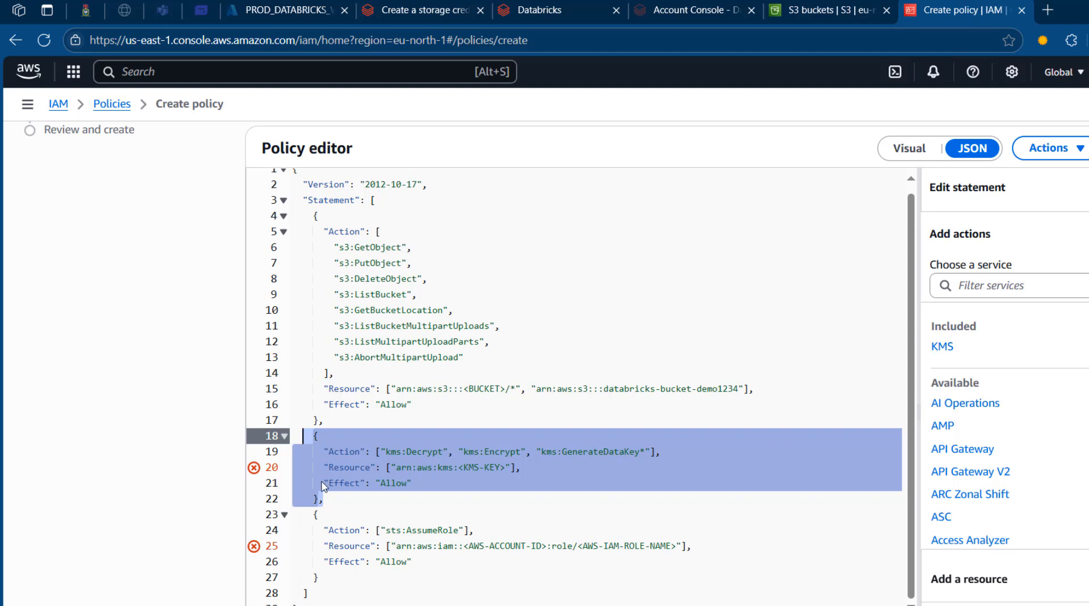
{"action": "key", "text": "Delete"}
{"action": "key", "text": "Delete"}
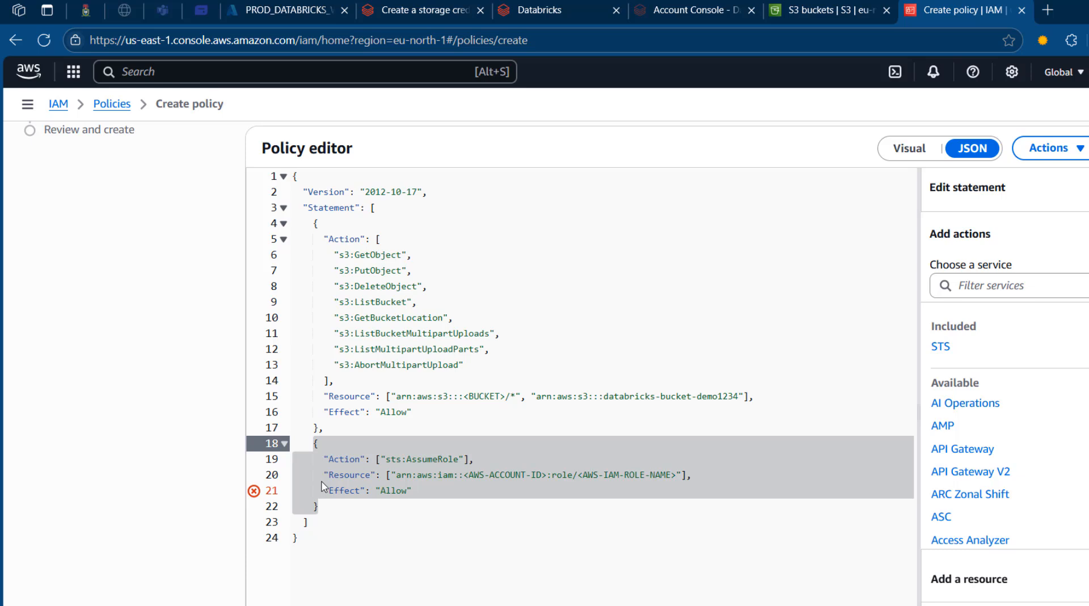
{"action": "left_click", "coordinate": [419, 443]}
{"action": "left_click", "coordinate": [486, 489]}
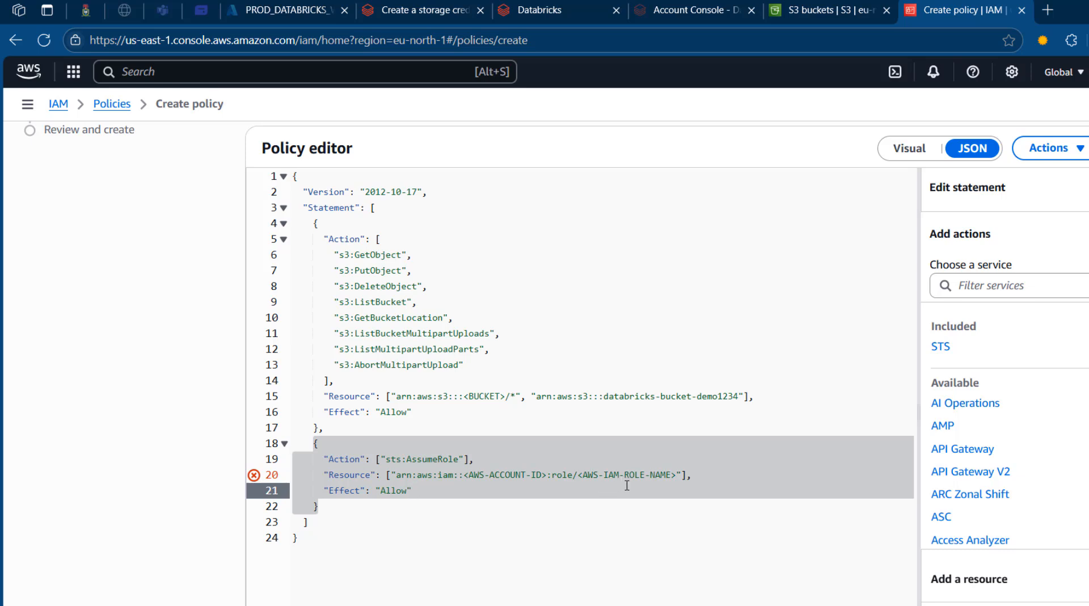
- Open the IAM roles list in place of the S3 buckets page and copy the role name databricks-role1
{"action": "left_click", "coordinate": [832, 3]}
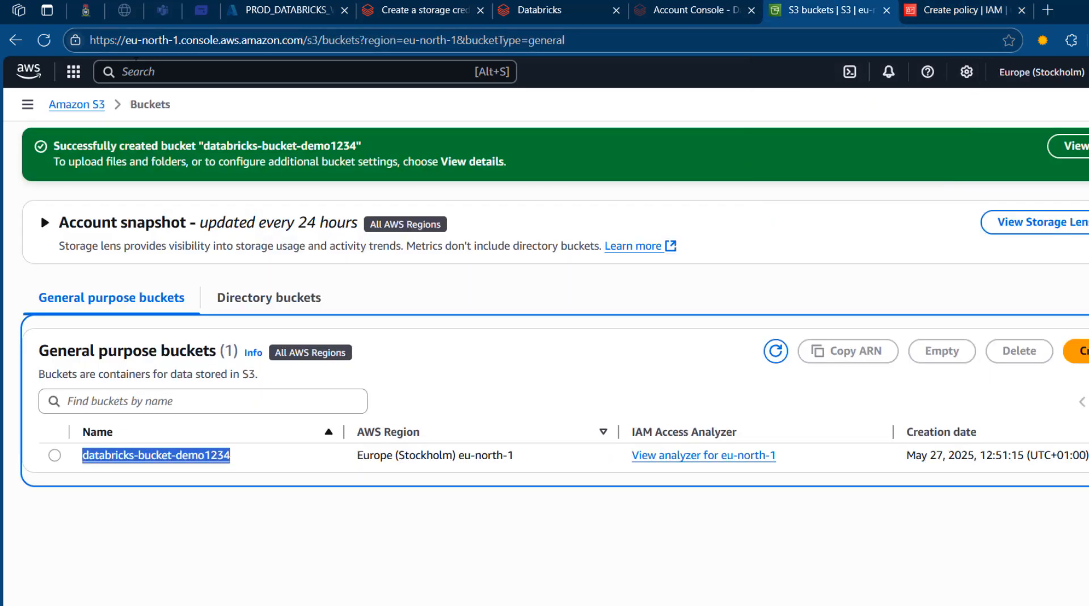
{"action": "left_click", "coordinate": [143, 74]}
{"action": "type", "text": "iam"}
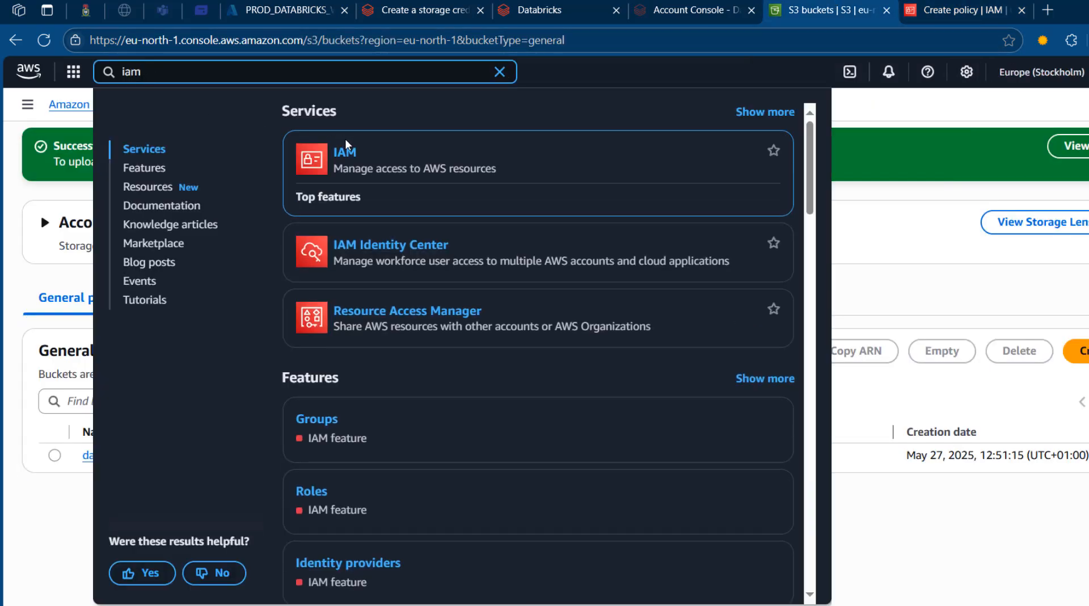
{"action": "left_click", "coordinate": [345, 139]}
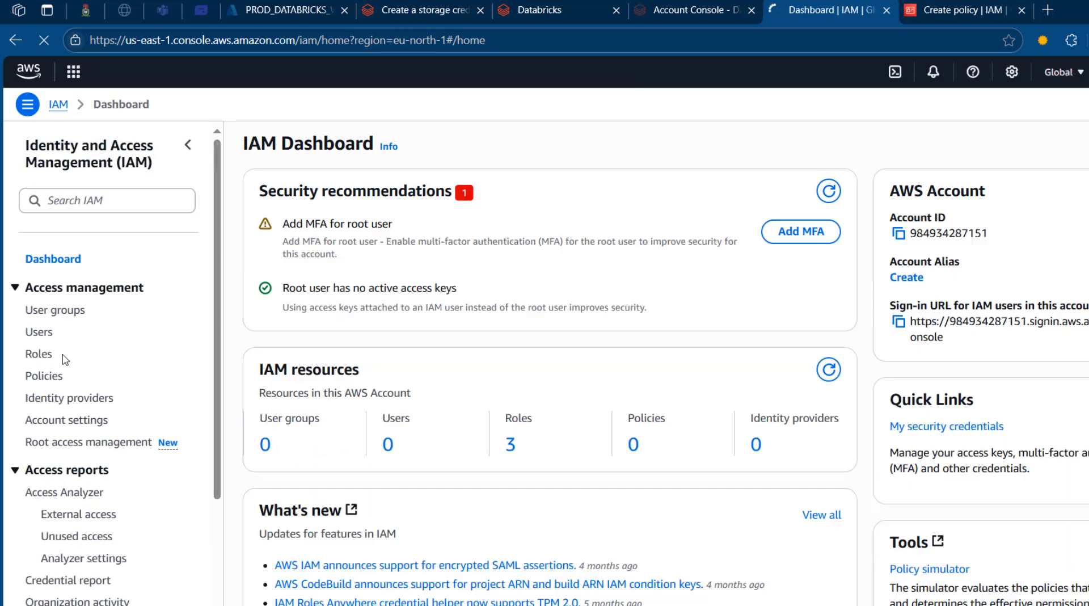
{"action": "left_click", "coordinate": [50, 358]}
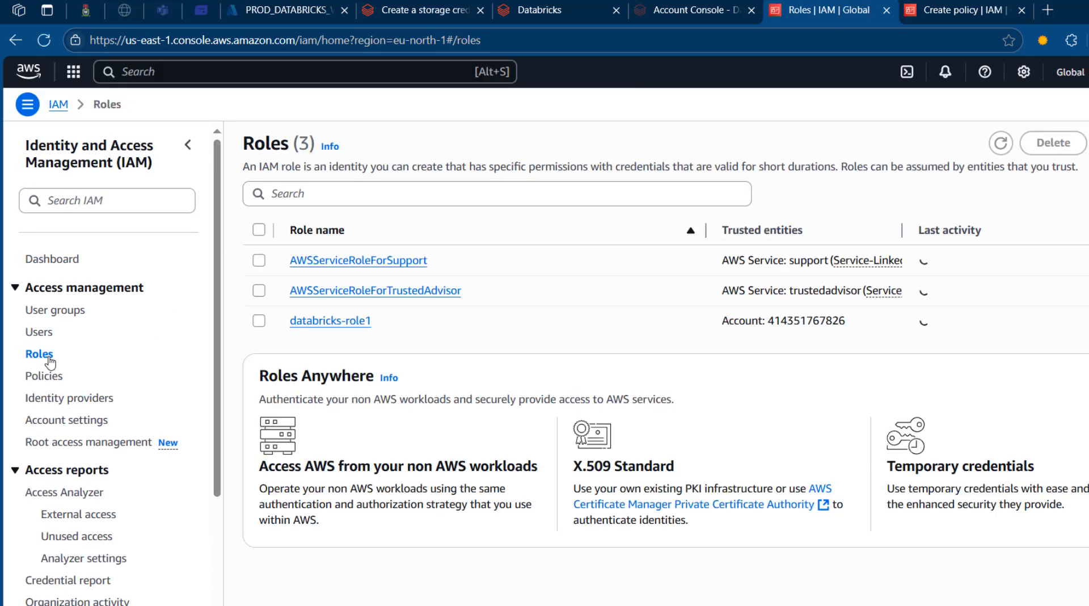
{"action": "left_click_drag", "start_coordinate": [391, 322], "coordinate": [290, 333]}
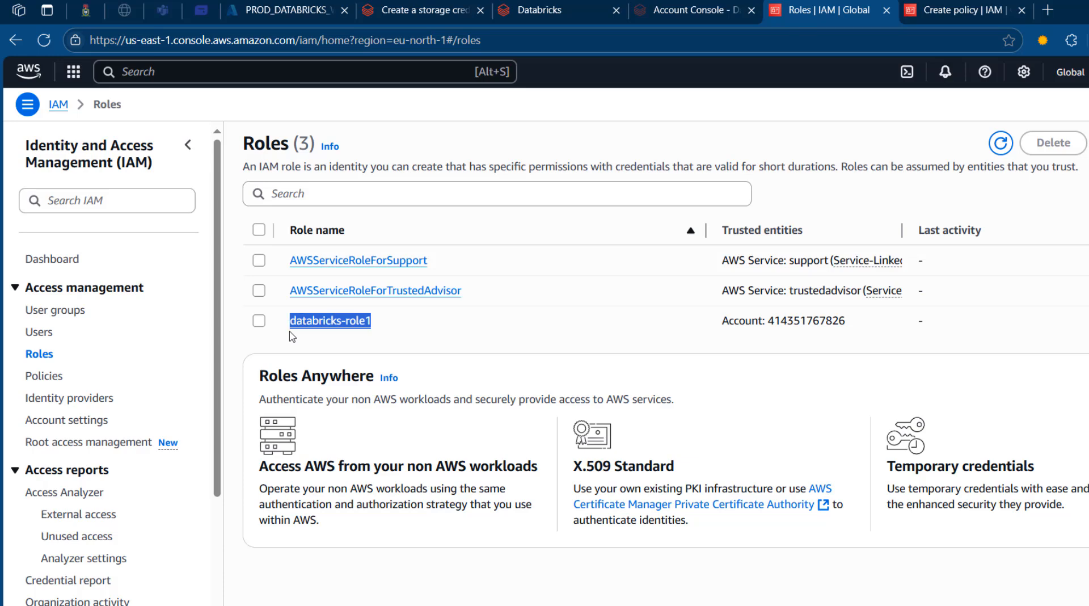
{"action": "key", "text": "ctrl+c"}
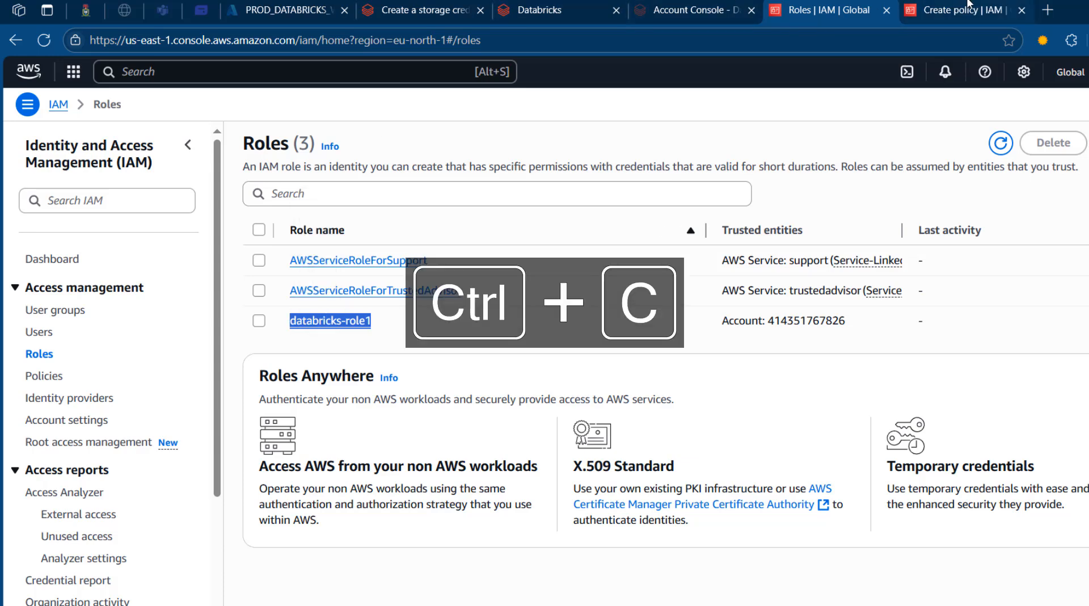
- Replace the <AWS-IAM-ROLE-NAME> placeholder in the policy's sts:AssumeRole Resource line with databricks-role1
{"action": "left_click", "coordinate": [964, 9]}
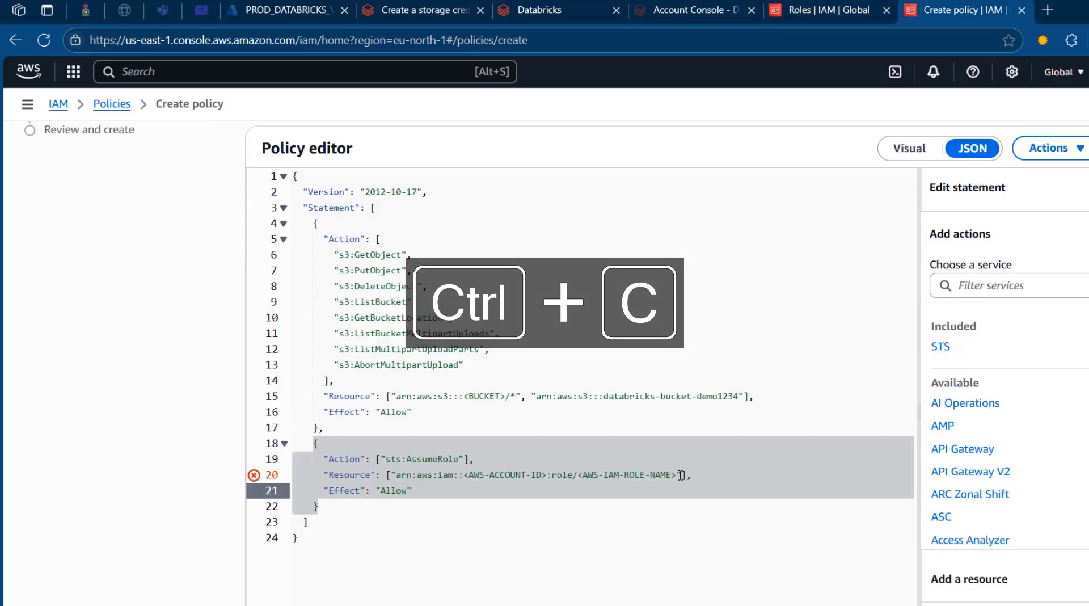
{"action": "left_click_drag", "start_coordinate": [676, 474], "coordinate": [579, 481]}
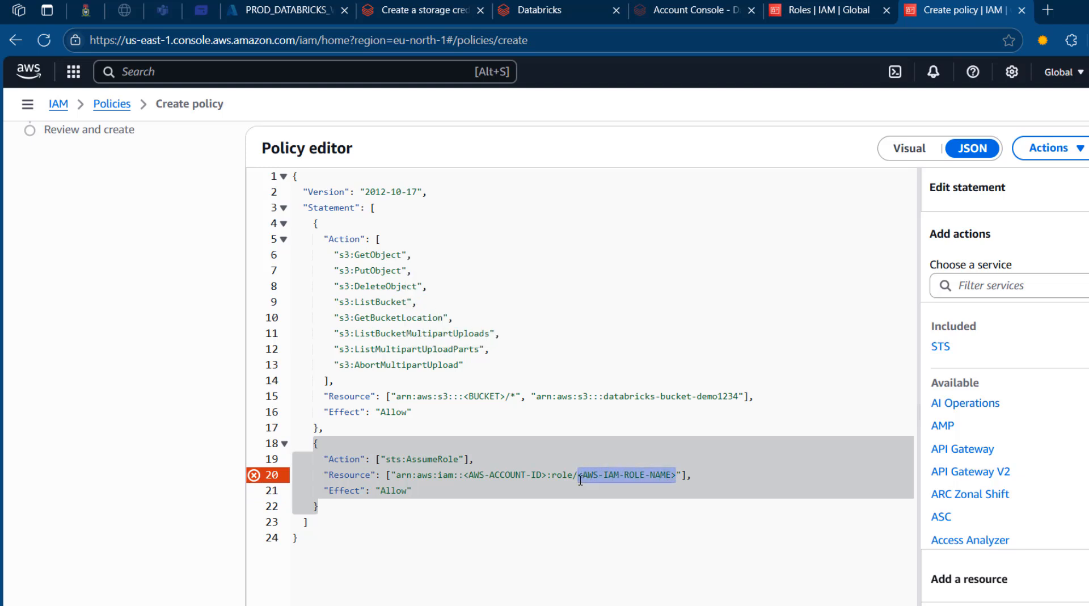
{"action": "key", "text": "BackSpace"}
{"action": "key", "text": "ctrl+v"}
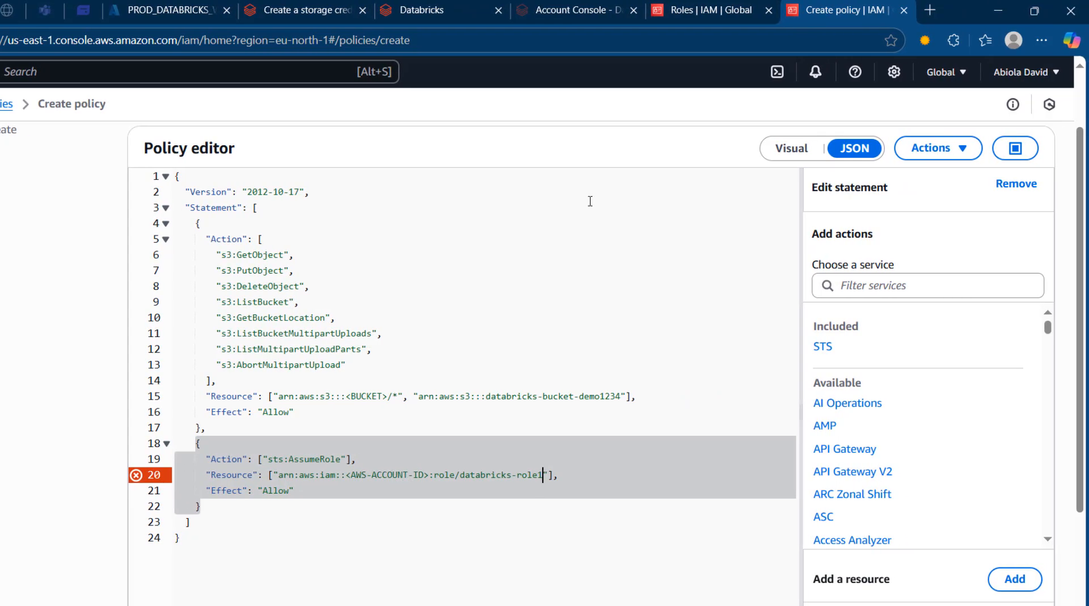
- Copy the AWS account ID from the account details and substitute it for the <AWS-ACCOUNT-ID> placeholder in the policy's AssumeRole Resource line
{"action": "left_click", "coordinate": [738, 4]}
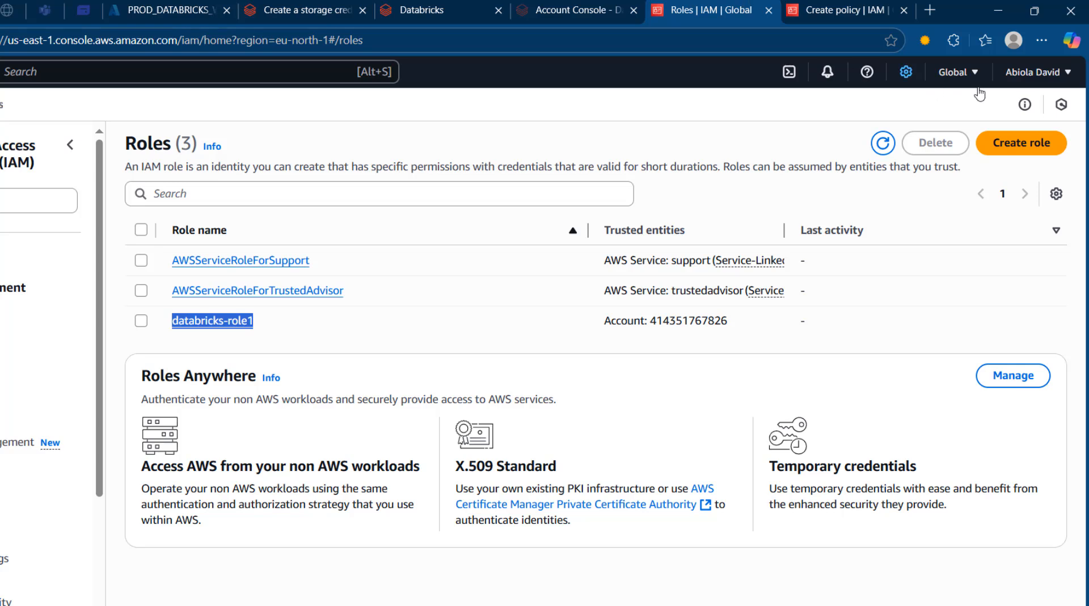
{"action": "left_click", "coordinate": [1047, 79]}
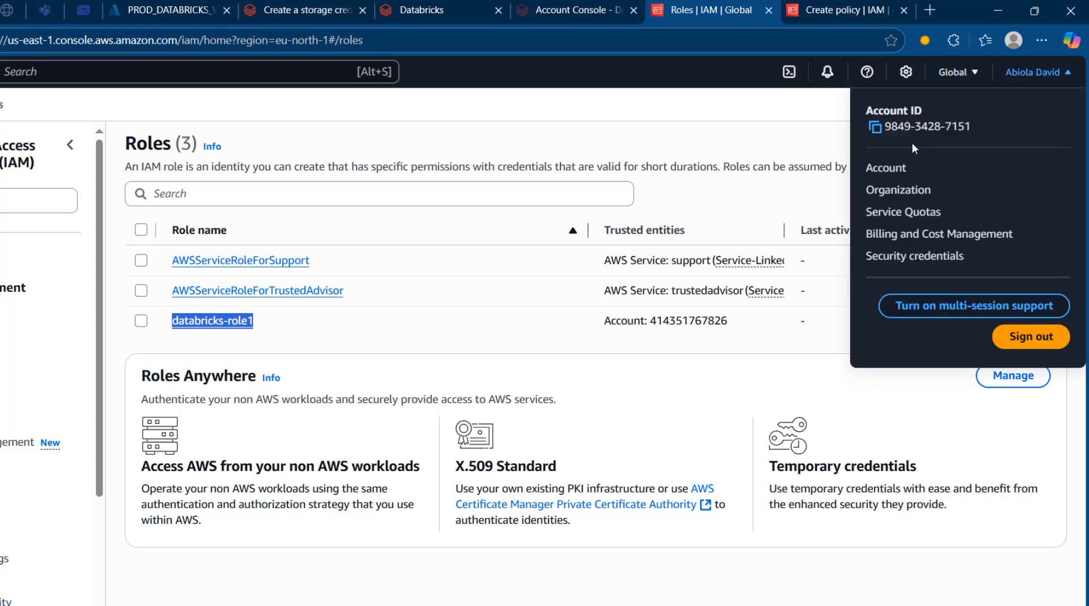
{"action": "left_click", "coordinate": [876, 128]}
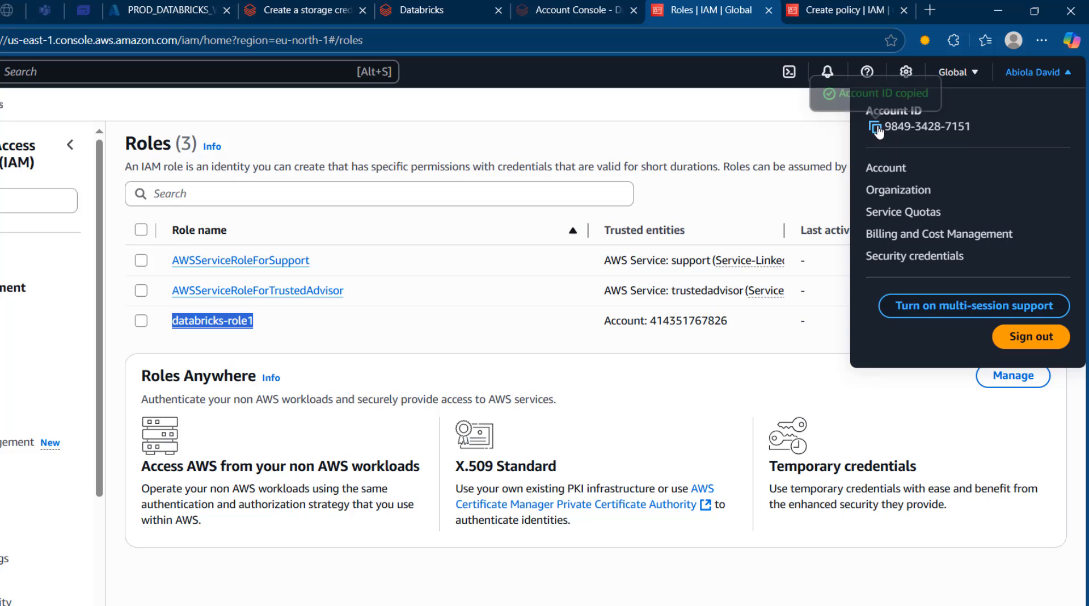
{"action": "left_click", "coordinate": [816, 6]}
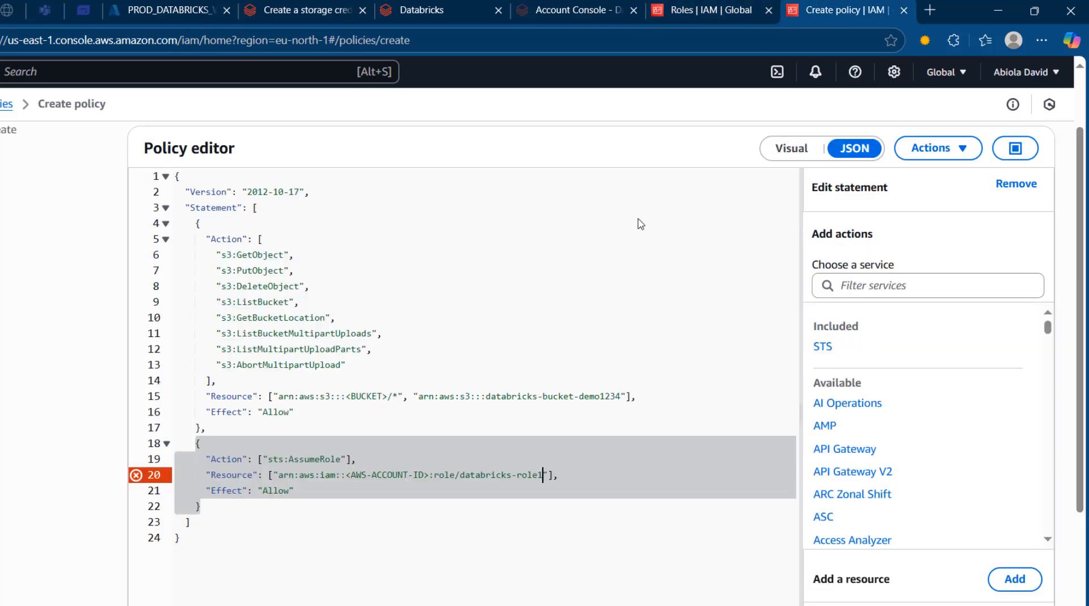
{"action": "left_click", "coordinate": [430, 475]}
{"action": "double_click", "coordinate": [385, 475]}
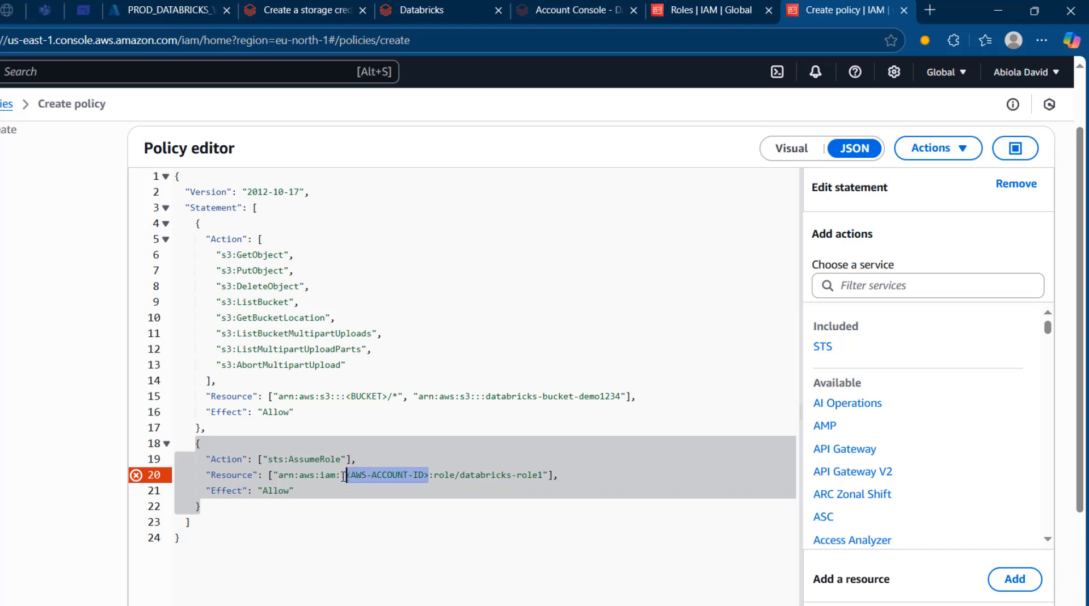
{"action": "key", "text": "BackSpace"}
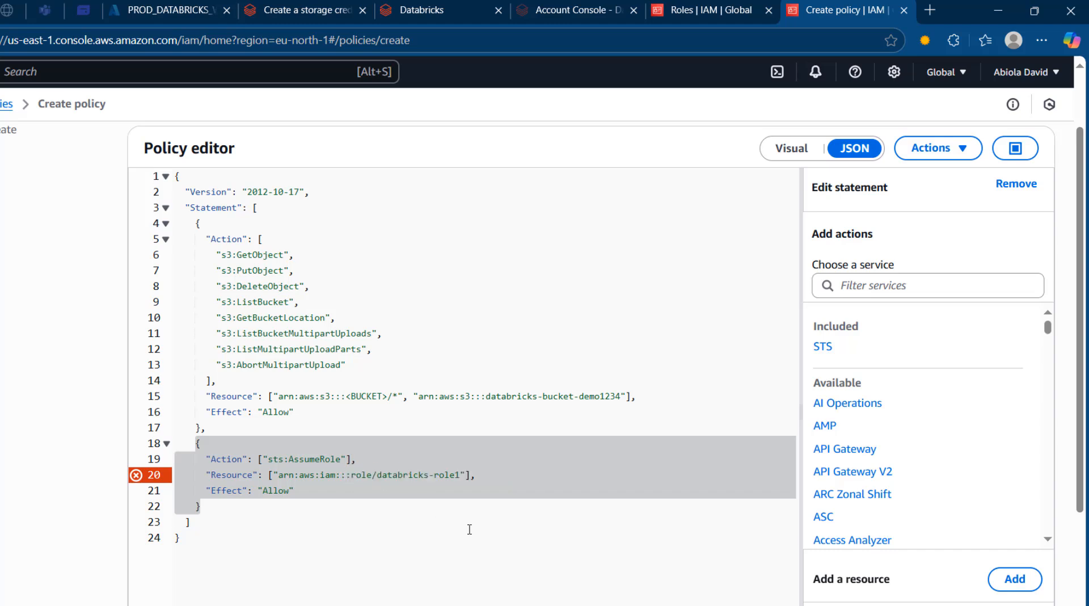
{"action": "key", "text": "ctrl+v"}
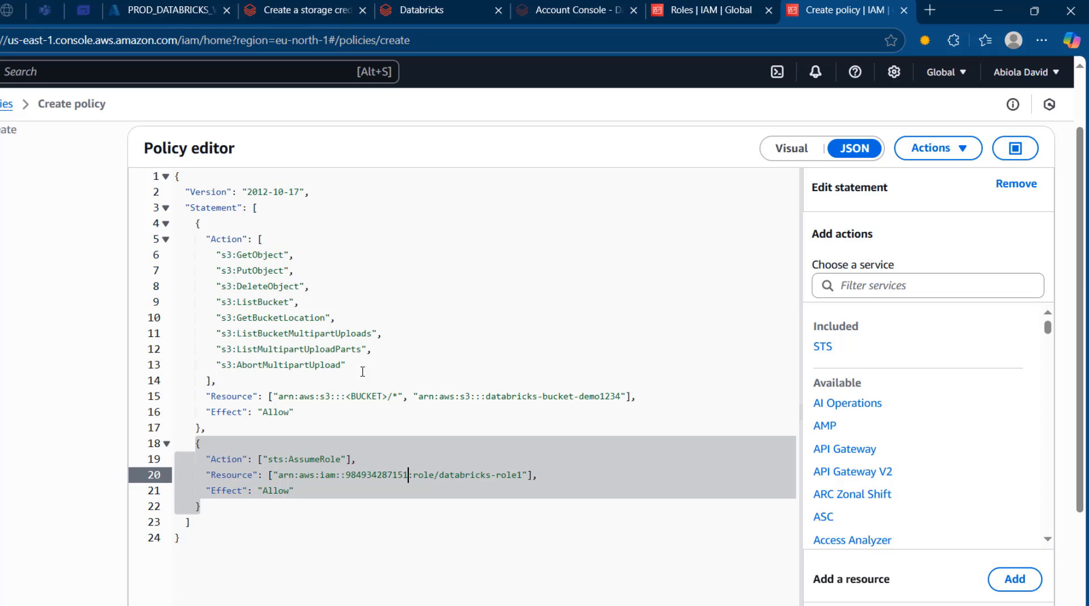
- Continue to the policy review, name the policy databricks-policy and create it
{"action": "scroll", "coordinate": [1084, 374], "scroll_direction": "down", "scroll_amount": 3}
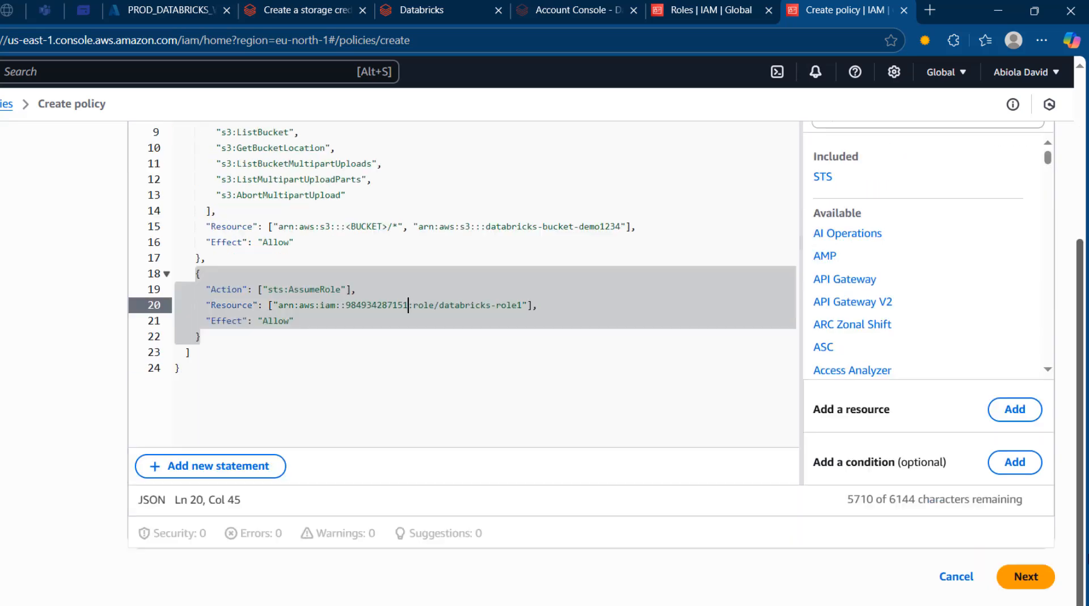
{"action": "left_click", "coordinate": [1019, 580]}
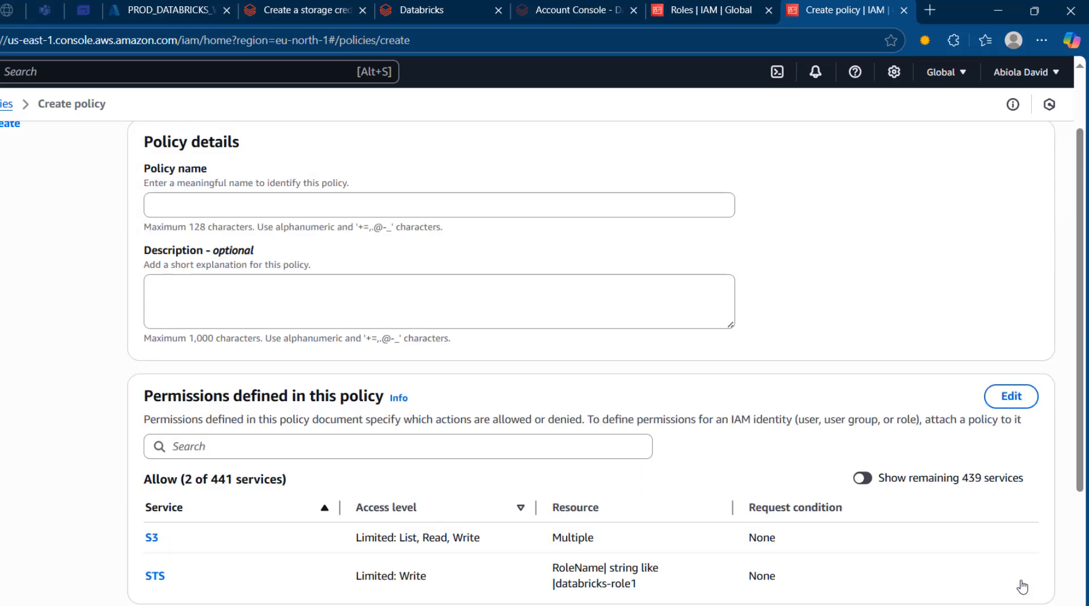
{"action": "left_click", "coordinate": [308, 208]}
{"action": "type", "text": "databricks-"}
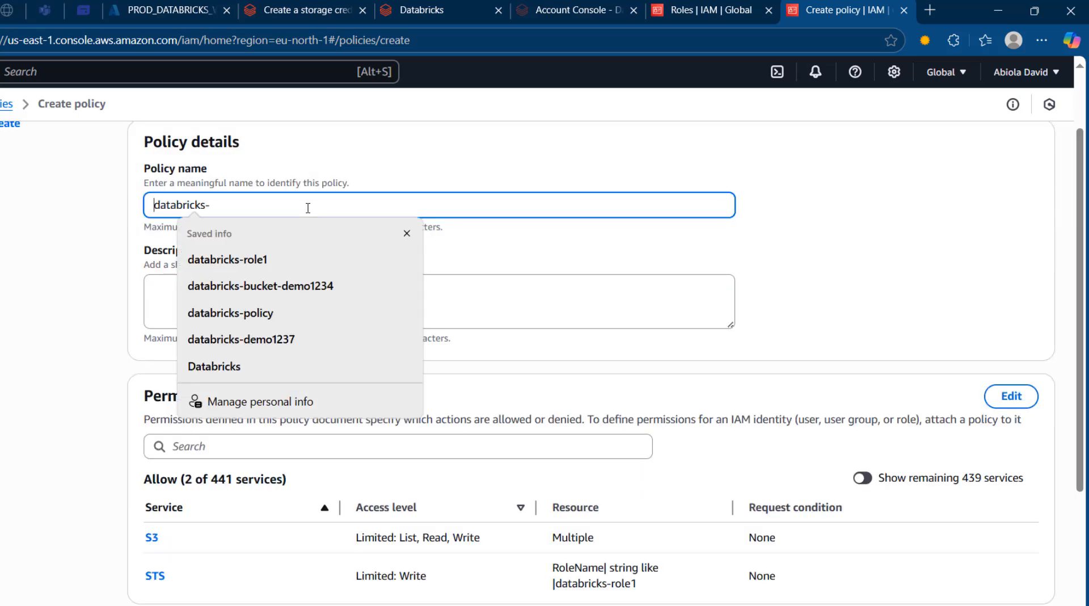
{"action": "key", "text": "Home"}
{"action": "type", "text": "p"}
{"action": "key", "text": "BackSpace"}
{"action": "left_click", "coordinate": [308, 208]}
{"action": "type", "text": "policy"}
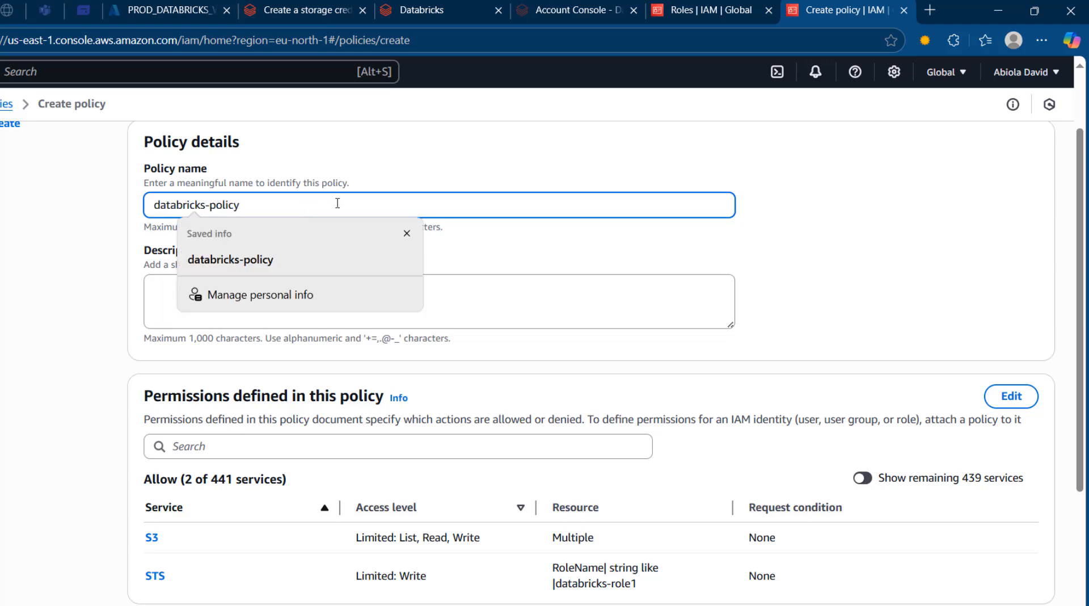
{"action": "left_click", "coordinate": [430, 165]}
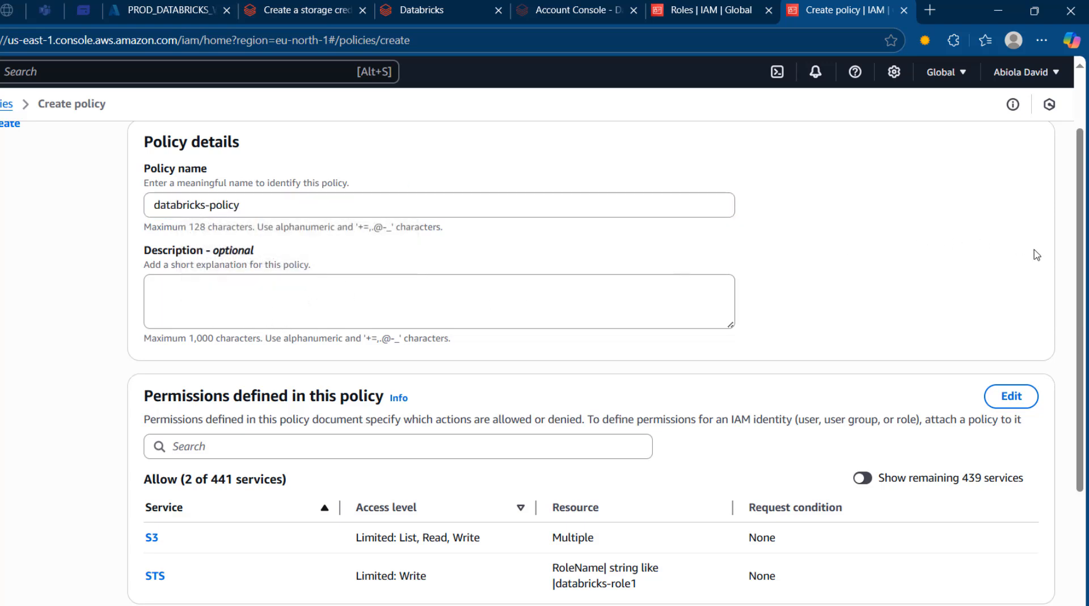
{"action": "scroll", "coordinate": [1080, 272], "scroll_direction": "down", "scroll_amount": 3}
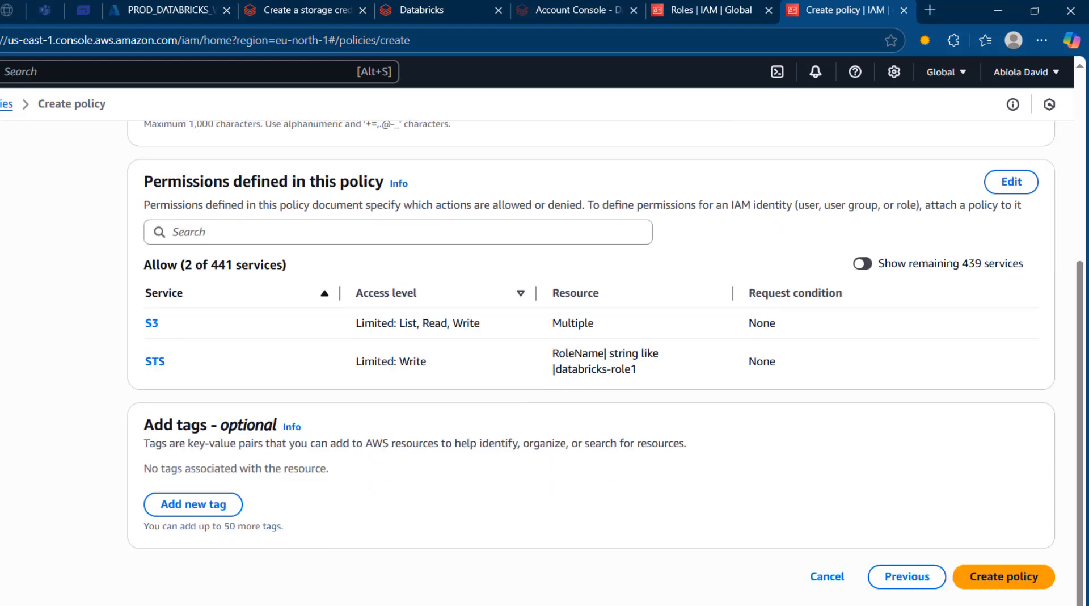
{"action": "left_click", "coordinate": [1029, 590]}
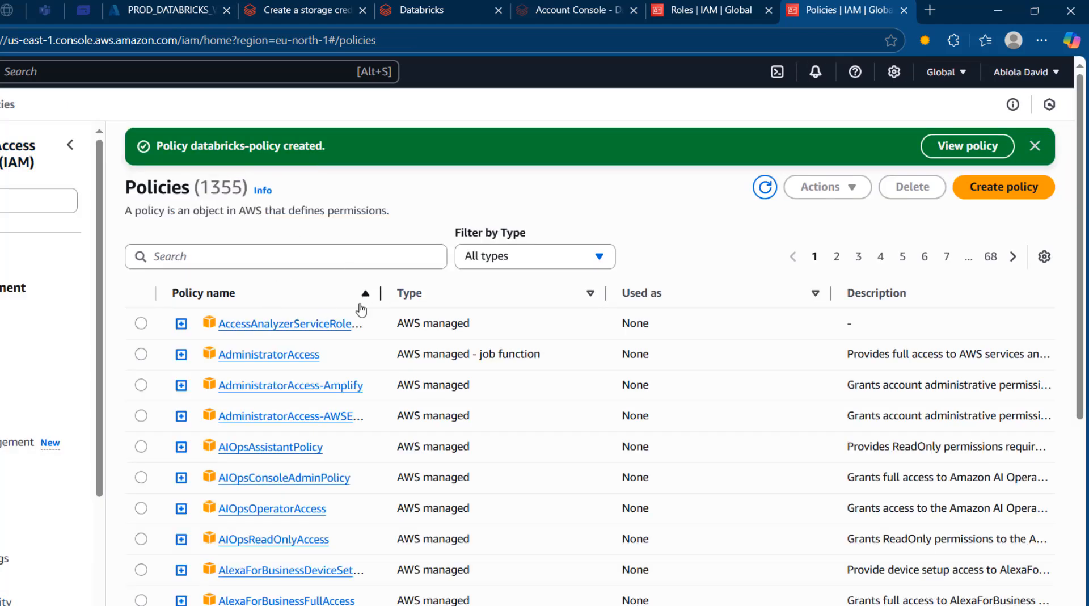
- Search the IAM policies list for "databri" to find the newly created policy
{"action": "left_click", "coordinate": [281, 255]}
{"action": "type", "text": "data"}
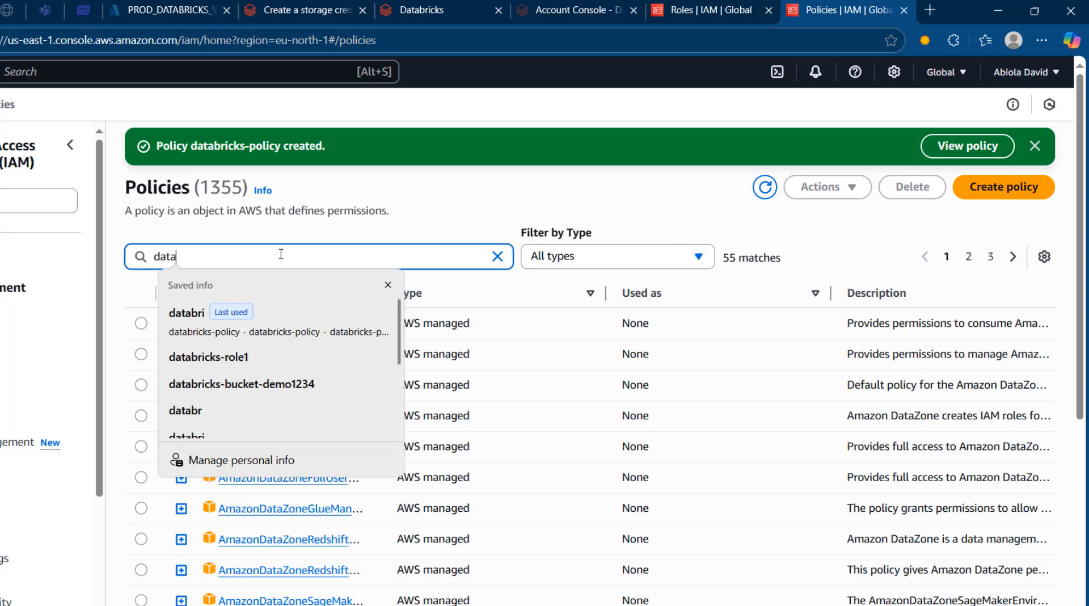
{"action": "left_click", "coordinate": [553, 188]}
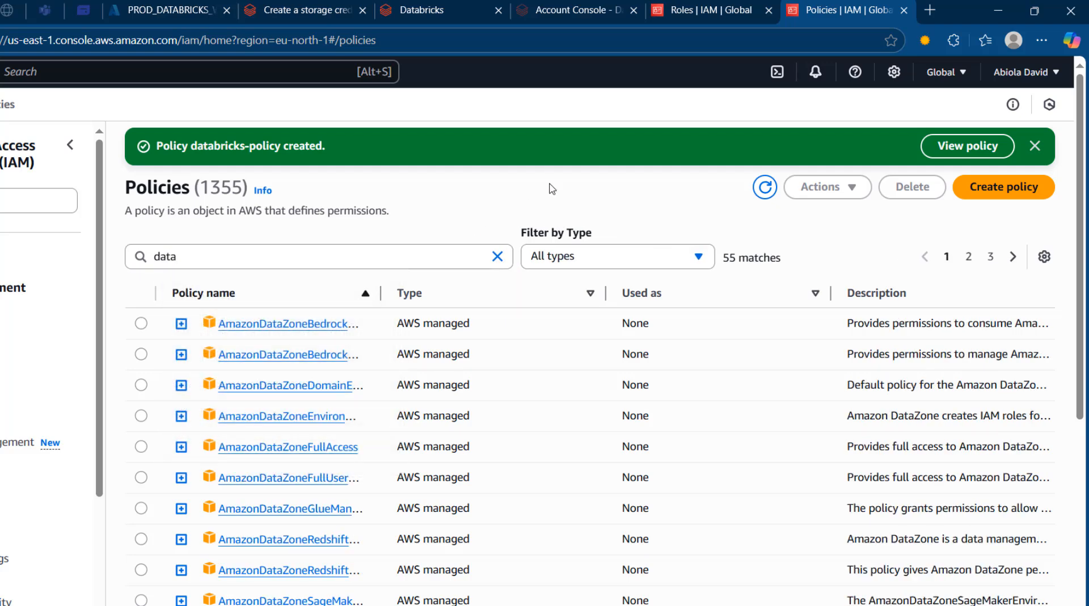
{"action": "left_click", "coordinate": [346, 245]}
{"action": "type", "text": "bri"}
{"action": "left_click", "coordinate": [518, 415]}
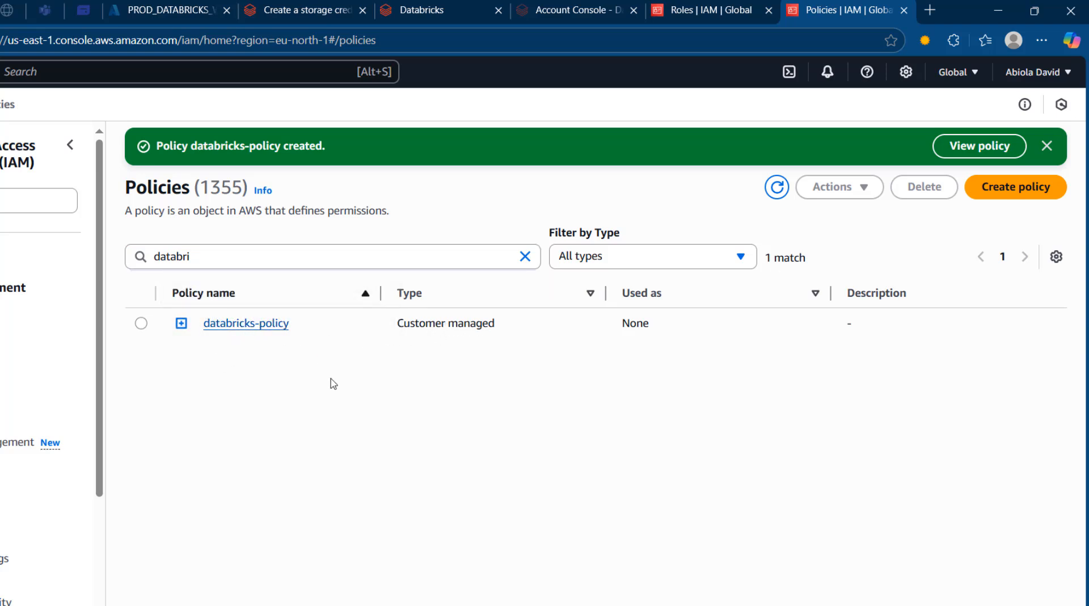
- Read the Databricks guide's remaining Step 1 instructions on the optional file events policy and attaching IAM policies to the role
{"action": "left_click", "coordinate": [378, 9]}
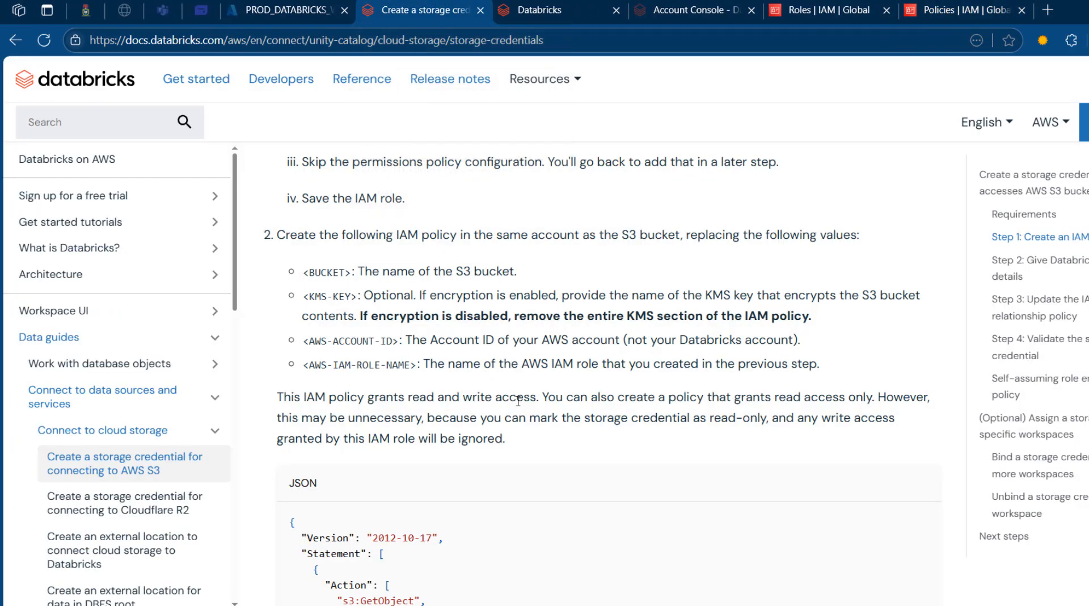
{"action": "scroll", "coordinate": [518, 401], "scroll_direction": "down", "scroll_amount": 3}
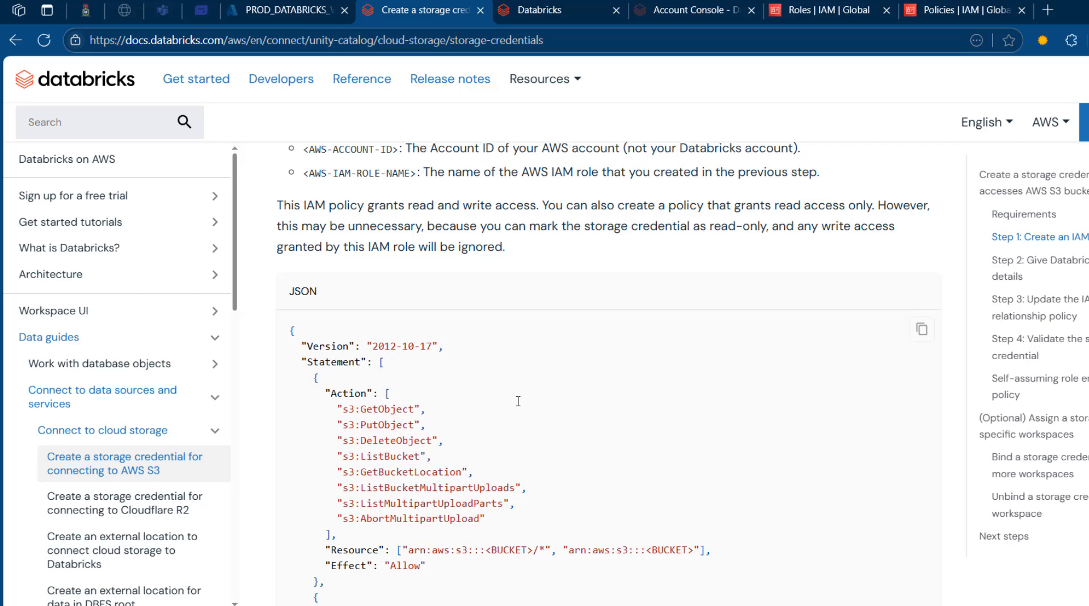
{"action": "scroll", "coordinate": [518, 400], "scroll_direction": "down", "scroll_amount": 3}
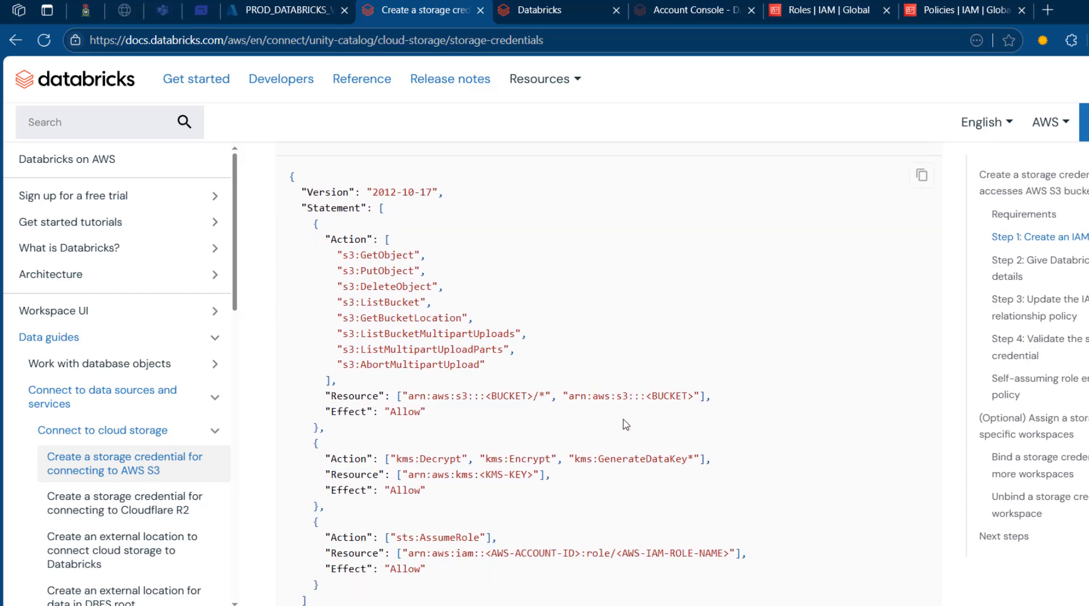
{"action": "scroll", "coordinate": [625, 424], "scroll_direction": "down", "scroll_amount": 5}
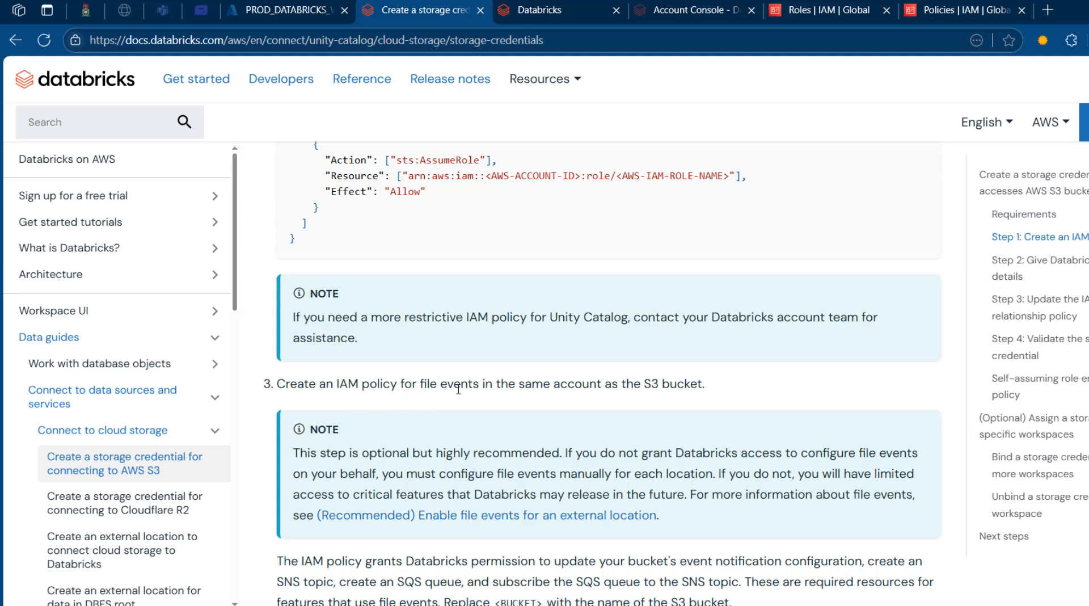
{"action": "scroll", "coordinate": [467, 389], "scroll_direction": "down", "scroll_amount": 3}
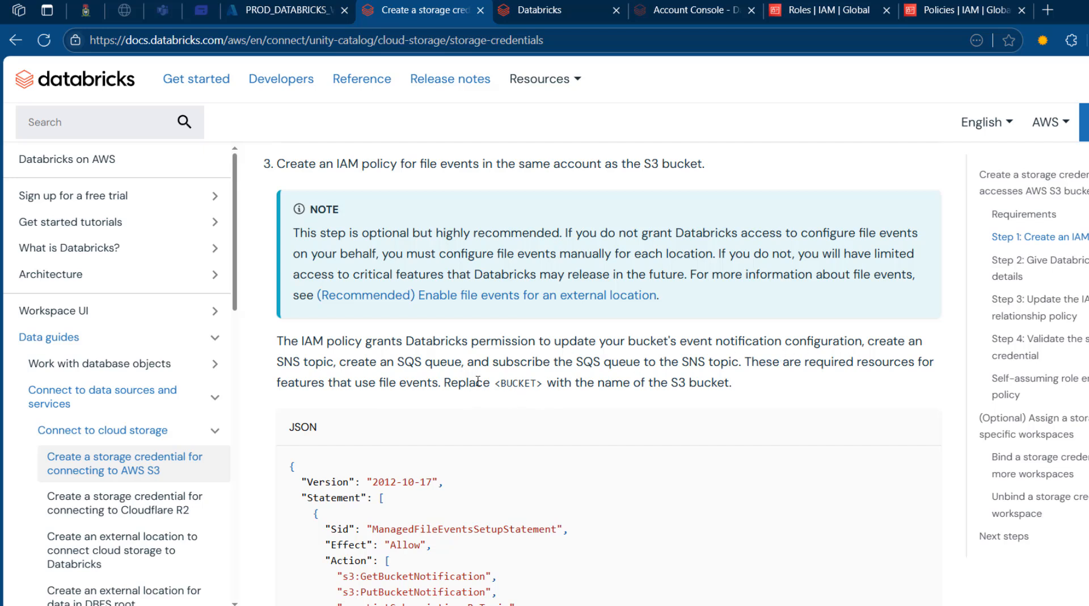
{"action": "scroll", "coordinate": [490, 374], "scroll_direction": "down", "scroll_amount": 6}
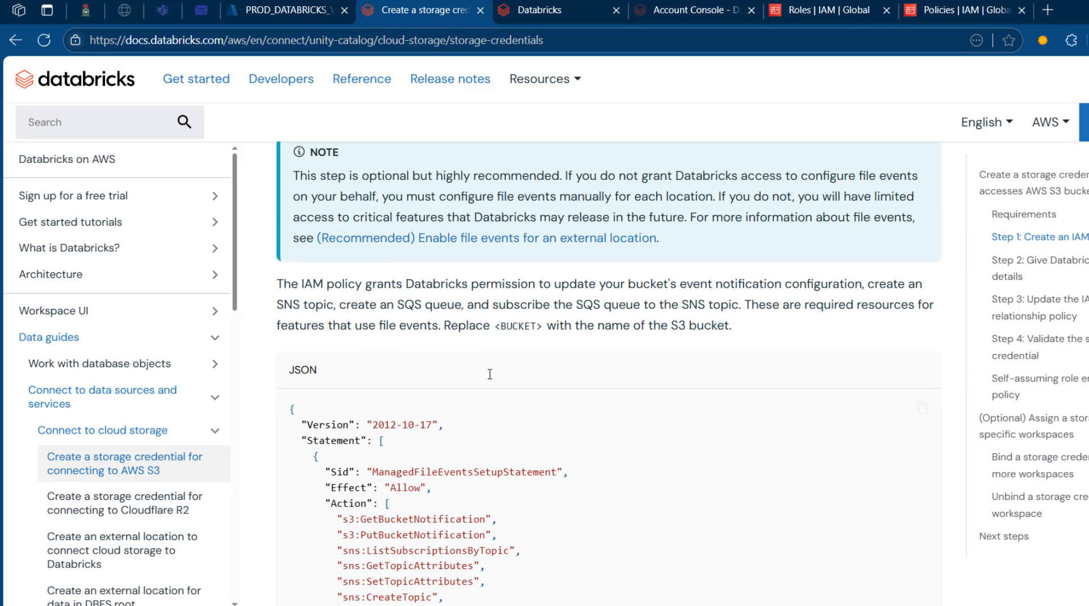
{"action": "scroll", "coordinate": [490, 374], "scroll_direction": "down", "scroll_amount": 4}
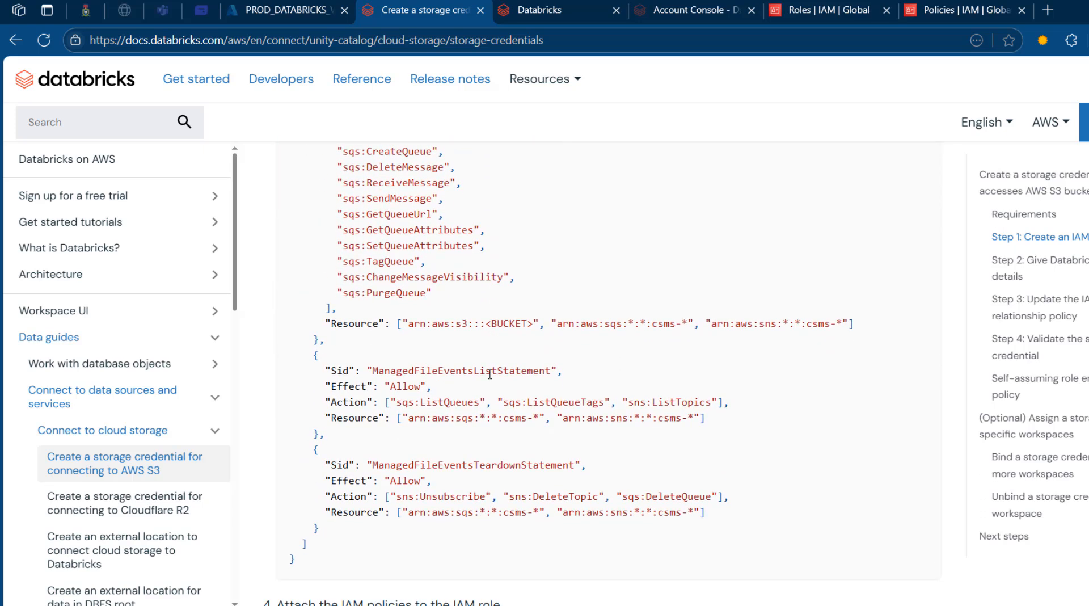
{"action": "scroll", "coordinate": [490, 374], "scroll_direction": "down", "scroll_amount": 3}
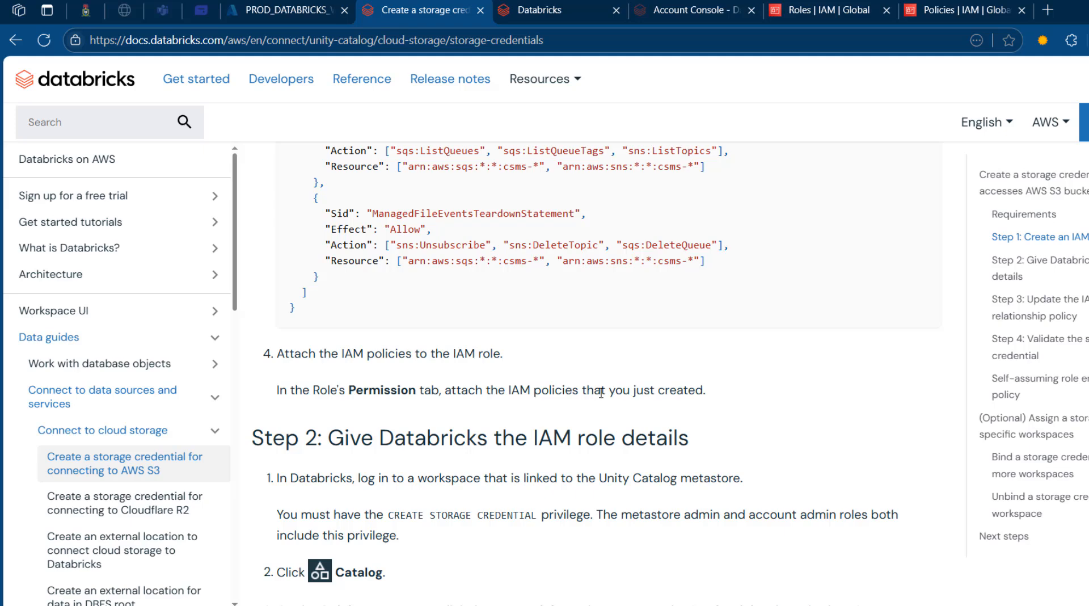
- Open databricks-role1's permissions in the AWS IAM console, checking the Databricks guide's instruction for attaching the policies
{"action": "left_click", "coordinate": [964, 9]}
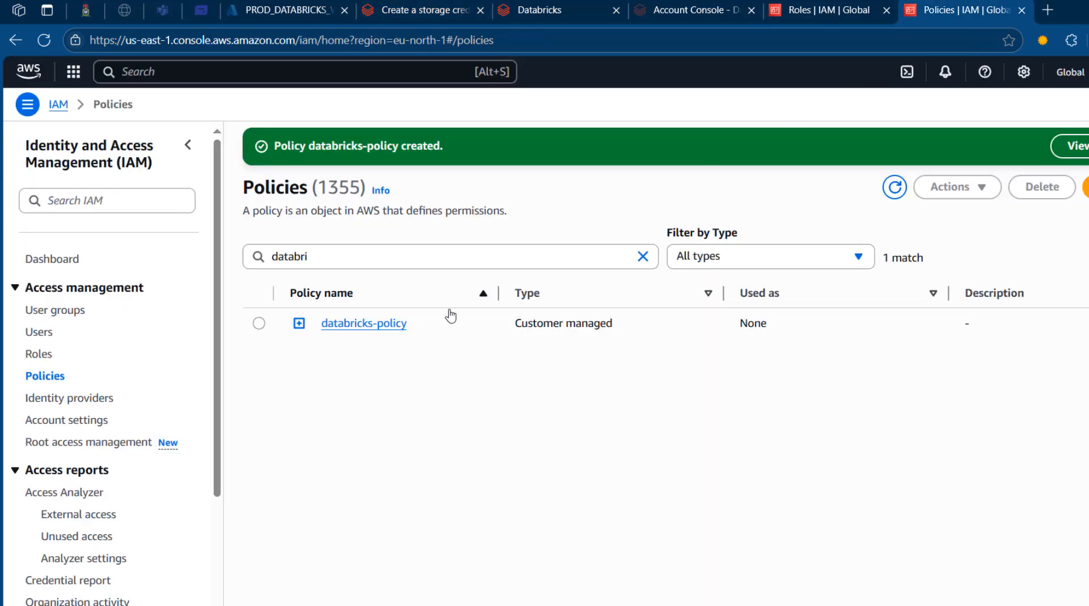
{"action": "left_click", "coordinate": [835, 4]}
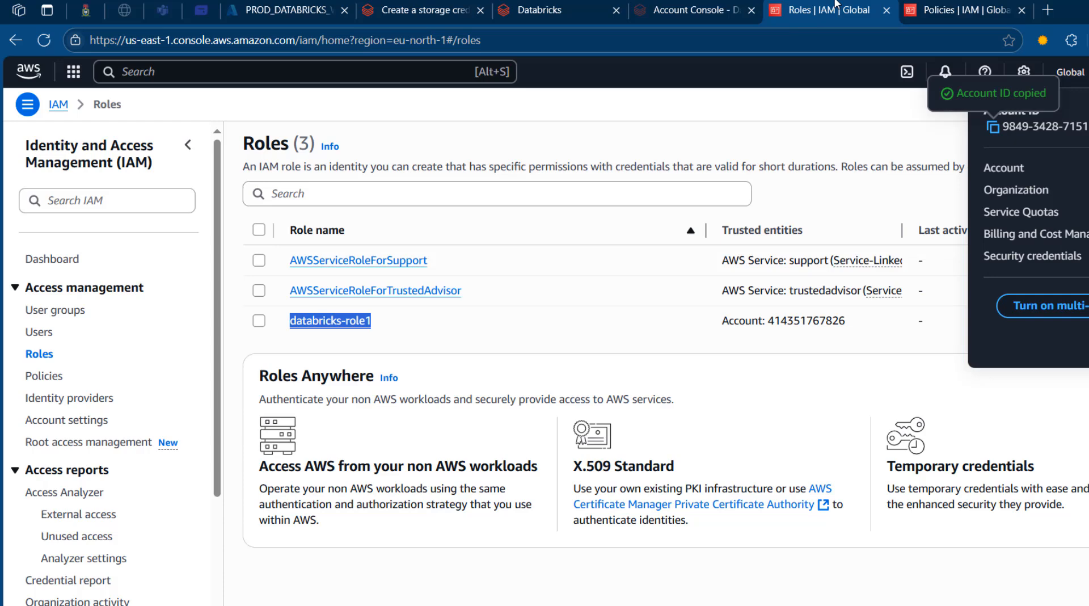
{"action": "left_click", "coordinate": [335, 326]}
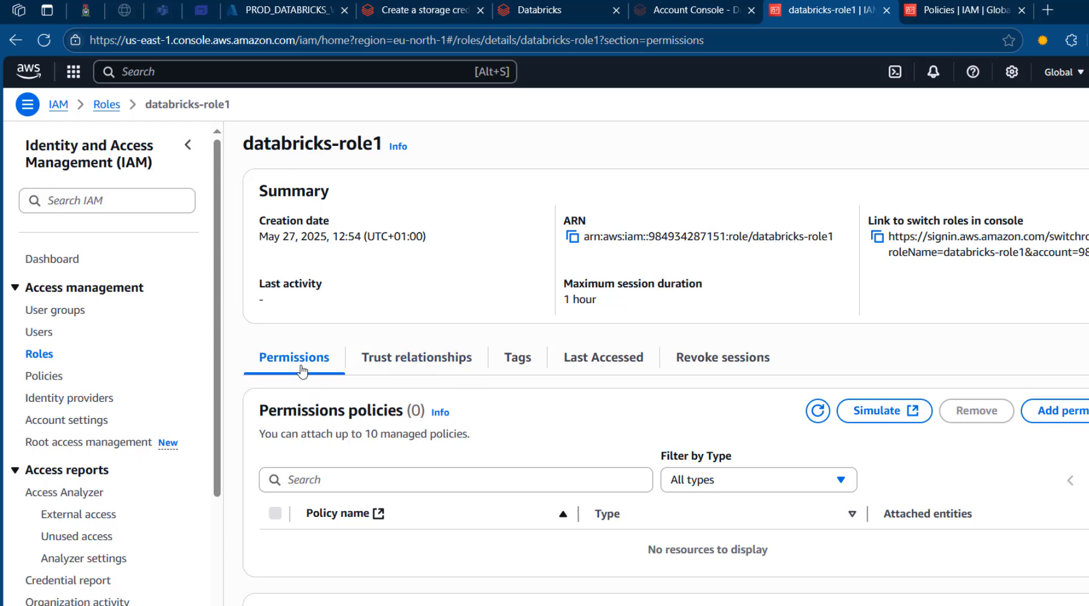
{"action": "left_click", "coordinate": [429, 5]}
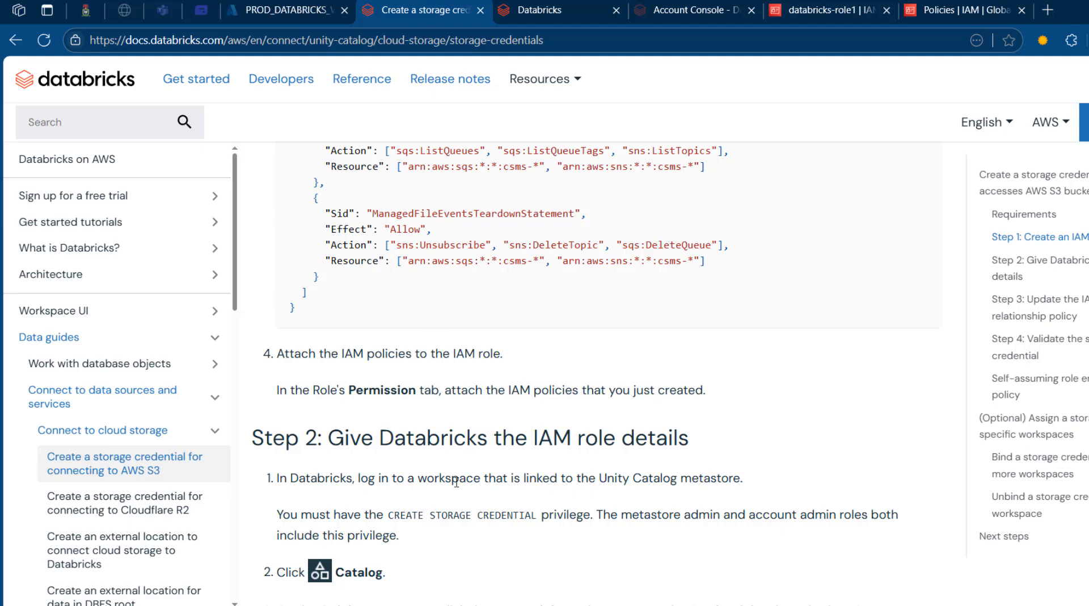
{"action": "double_click", "coordinate": [382, 389]}
{"action": "left_click", "coordinate": [825, 5]}
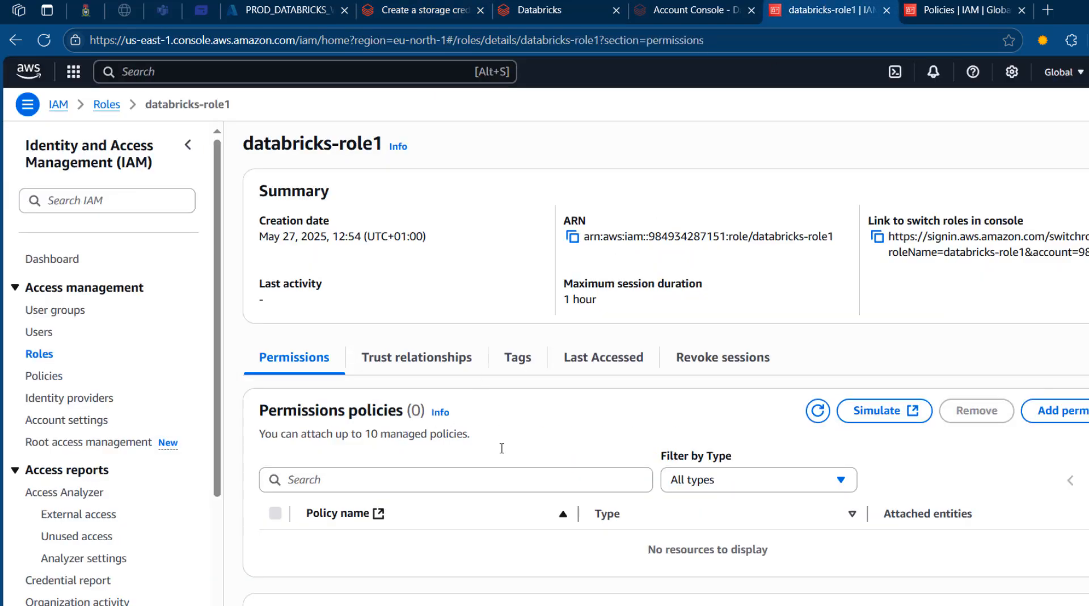
- Attach the customer managed databricks-policy to databricks-role1, finding it in the policy list with the search text "databr"
{"action": "left_click", "coordinate": [1071, 409]}
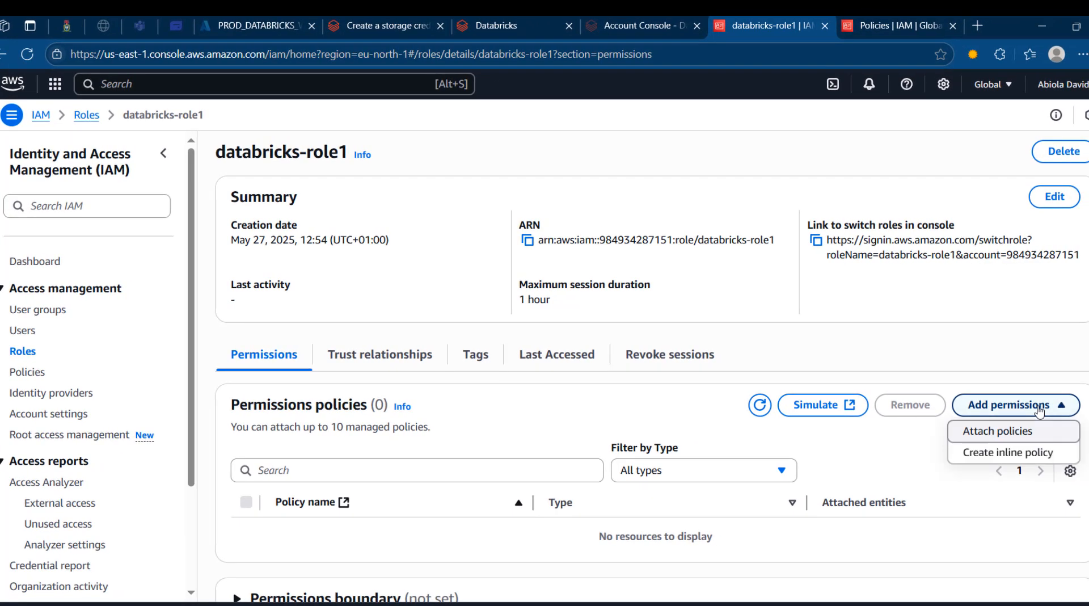
{"action": "left_click", "coordinate": [1013, 432]}
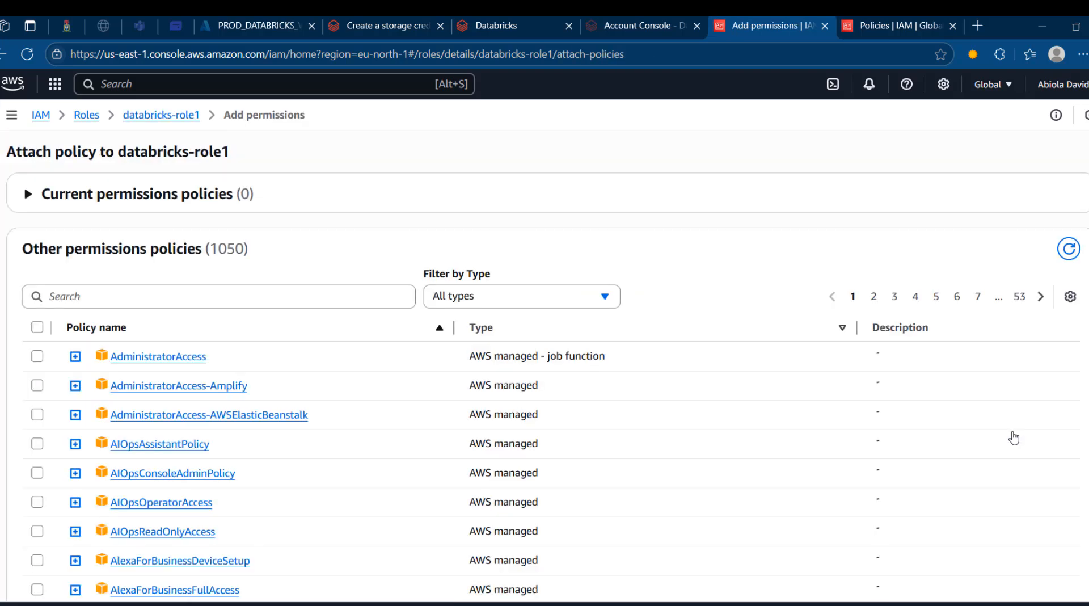
{"action": "left_click", "coordinate": [220, 297]}
{"action": "type", "text": "da"}
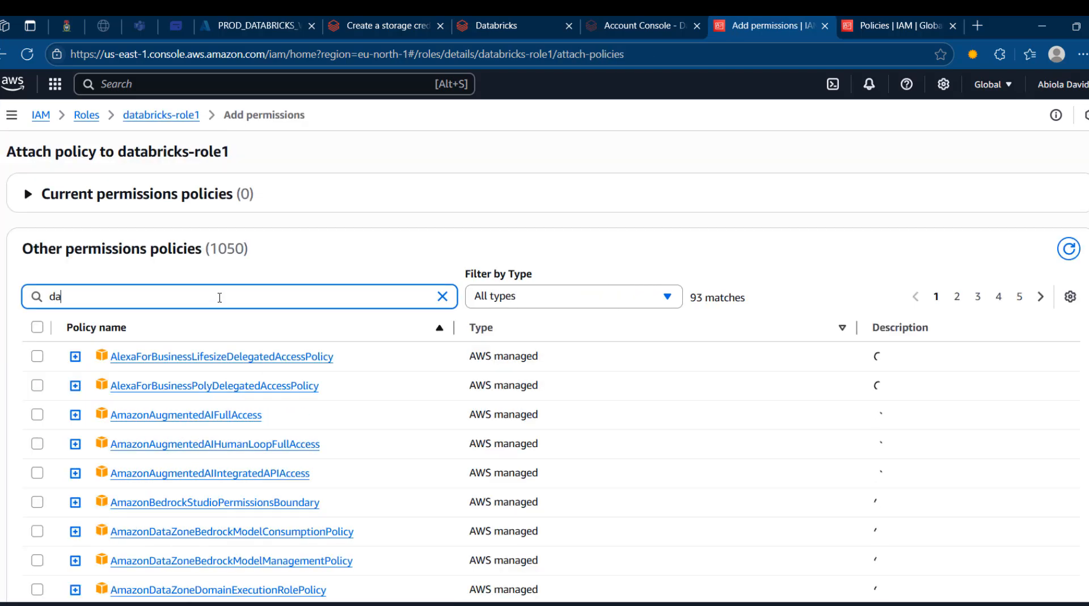
{"action": "type", "text": "tabr"}
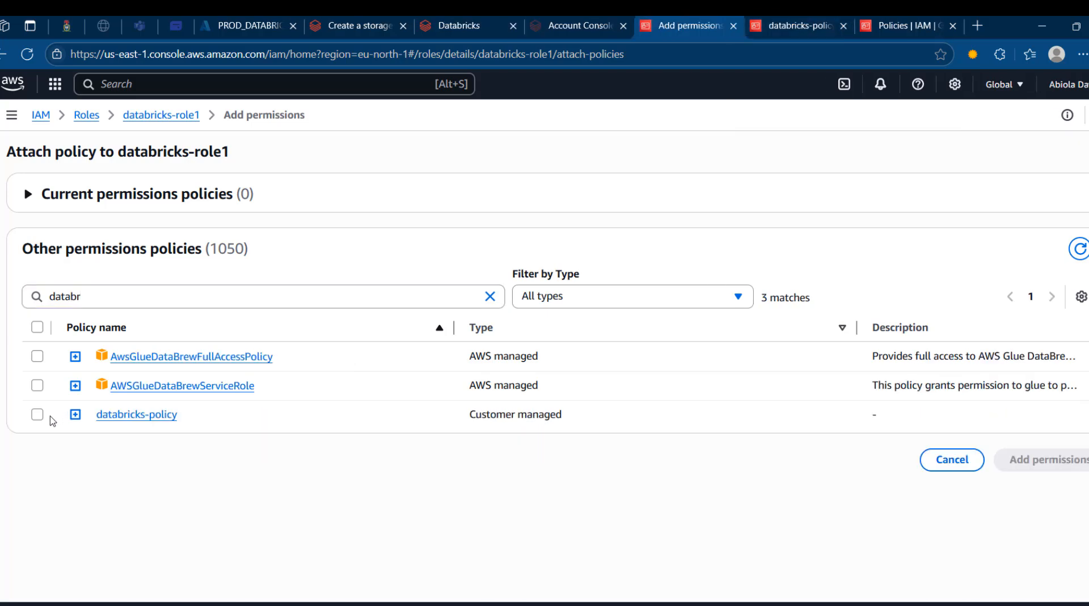
{"action": "left_click", "coordinate": [38, 415]}
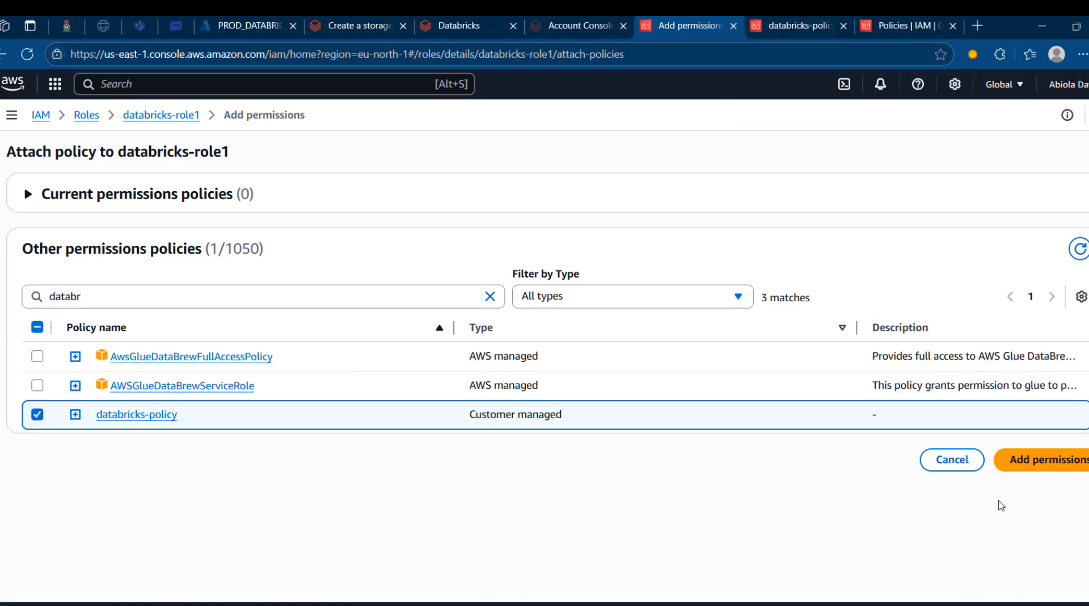
{"action": "left_click", "coordinate": [1062, 459]}
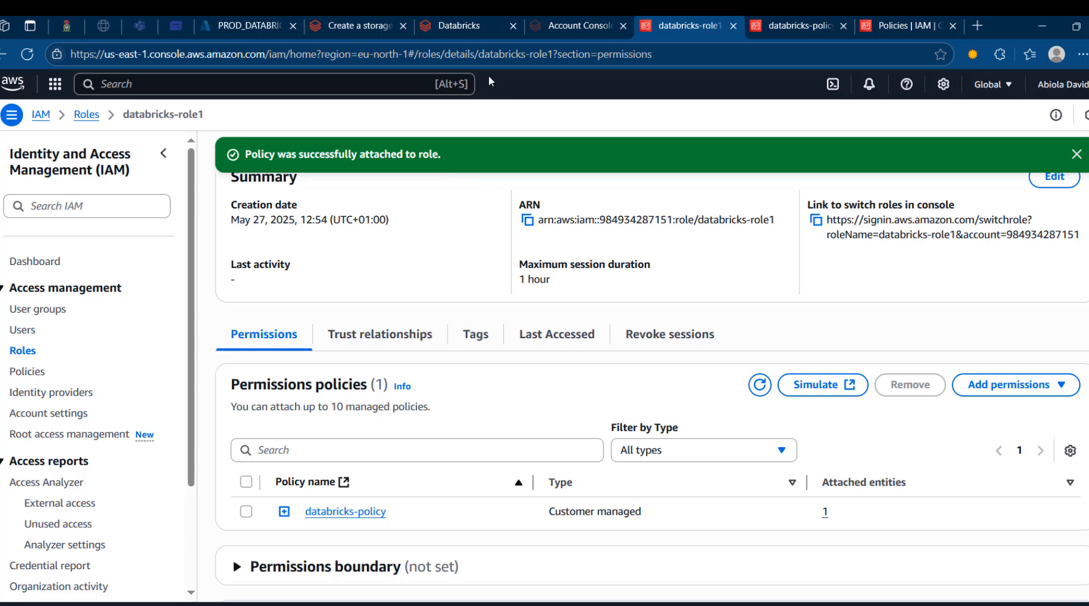
- Check Step 2 of the Databricks guide, switch to the Databricks workspace and open the catalog's External Data page
{"action": "left_click", "coordinate": [352, 26]}
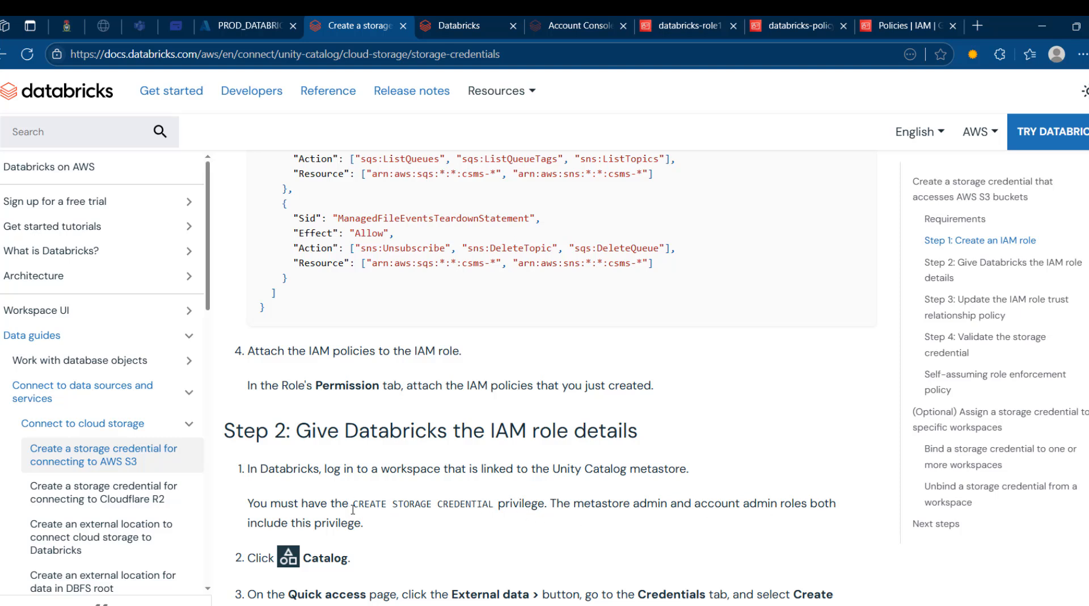
{"action": "left_click", "coordinate": [454, 20]}
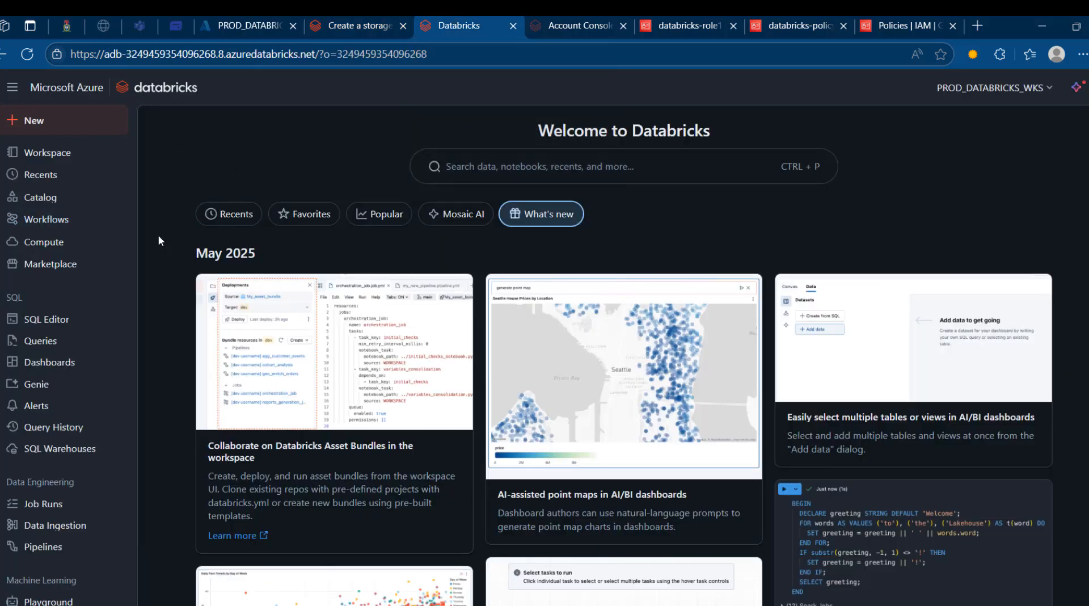
{"action": "left_click", "coordinate": [35, 211]}
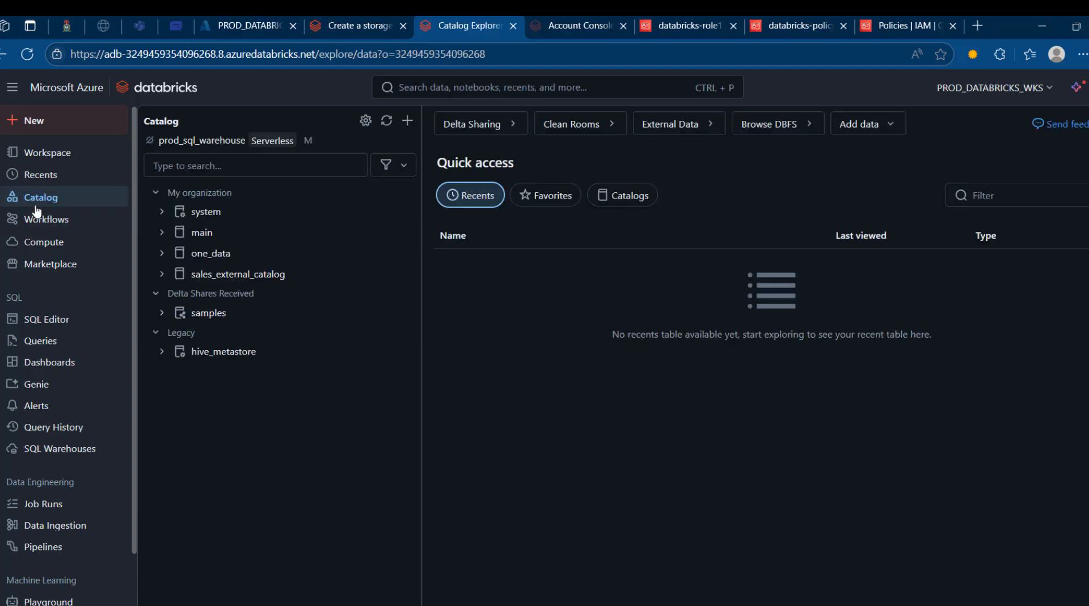
{"action": "left_click", "coordinate": [686, 136]}
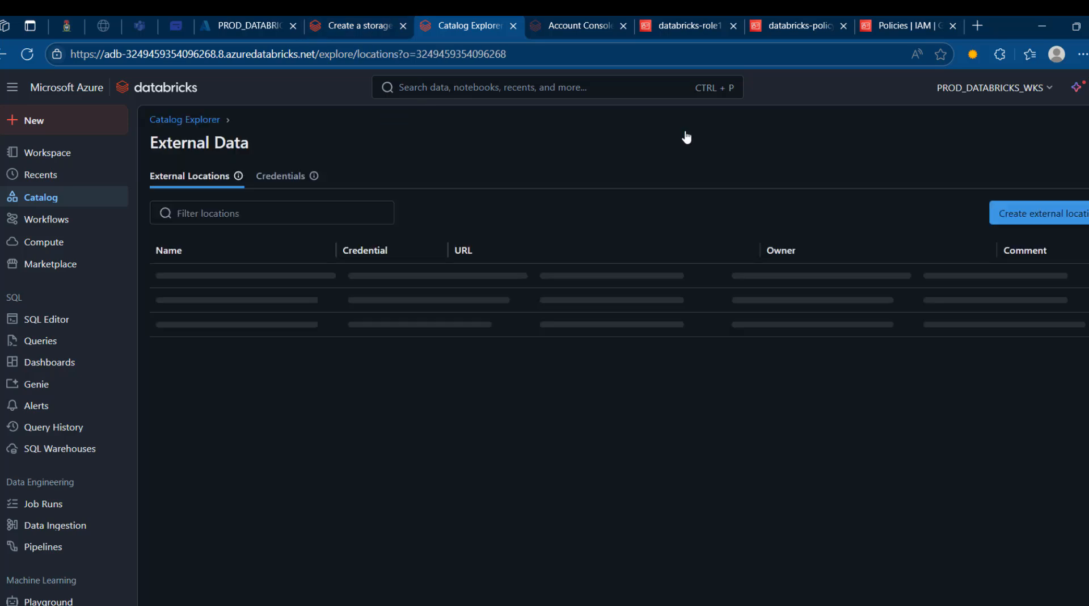
- Check the guide's credential creation instructions and show the workspace's external data credentials
{"action": "left_click", "coordinate": [347, 23]}
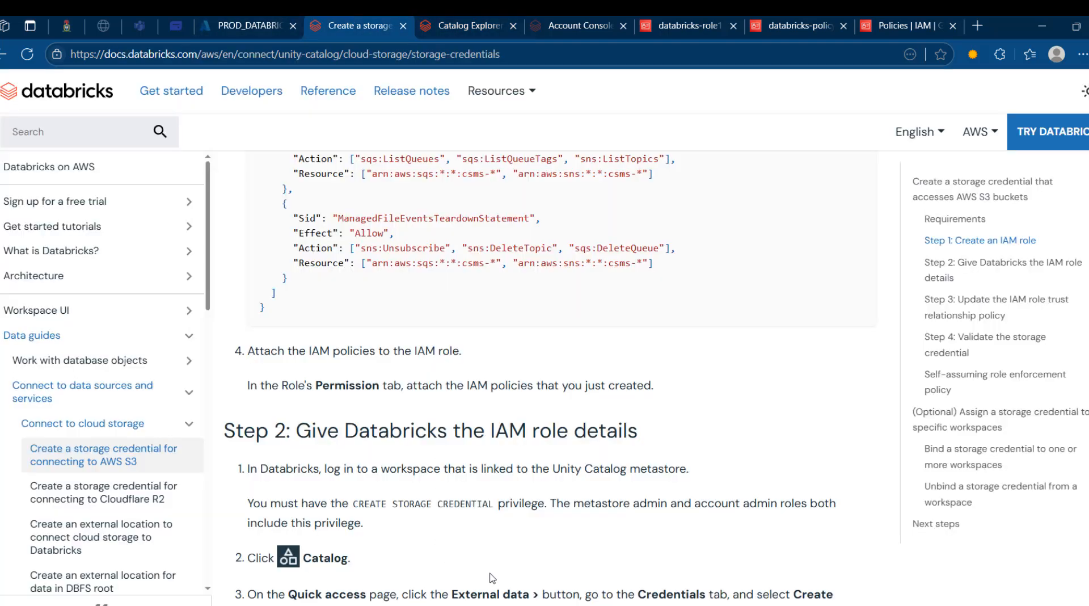
{"action": "scroll", "coordinate": [491, 577], "scroll_direction": "down", "scroll_amount": 2}
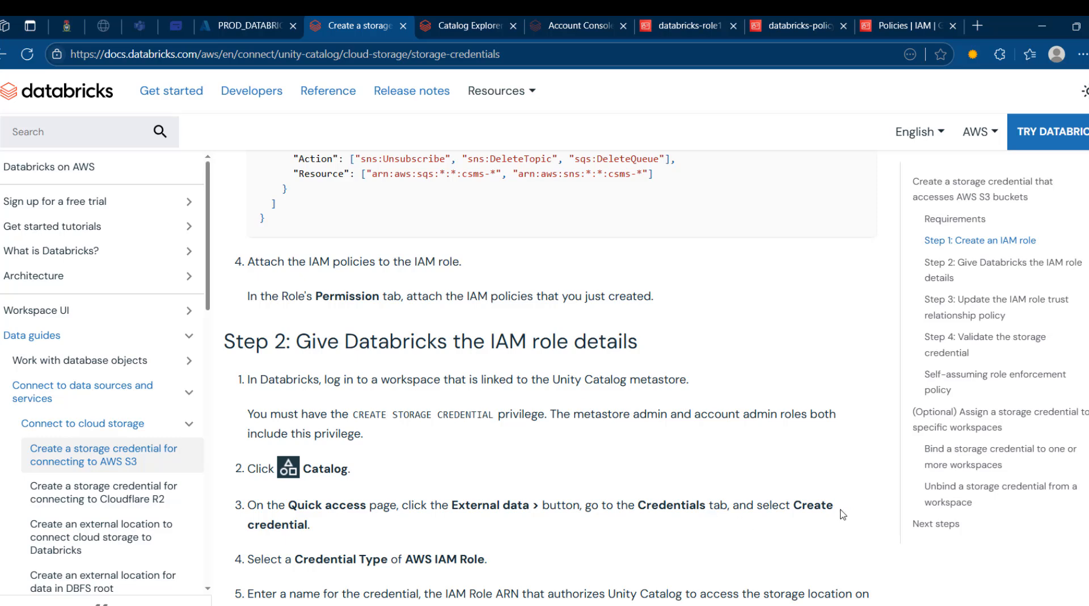
{"action": "left_click", "coordinate": [462, 22]}
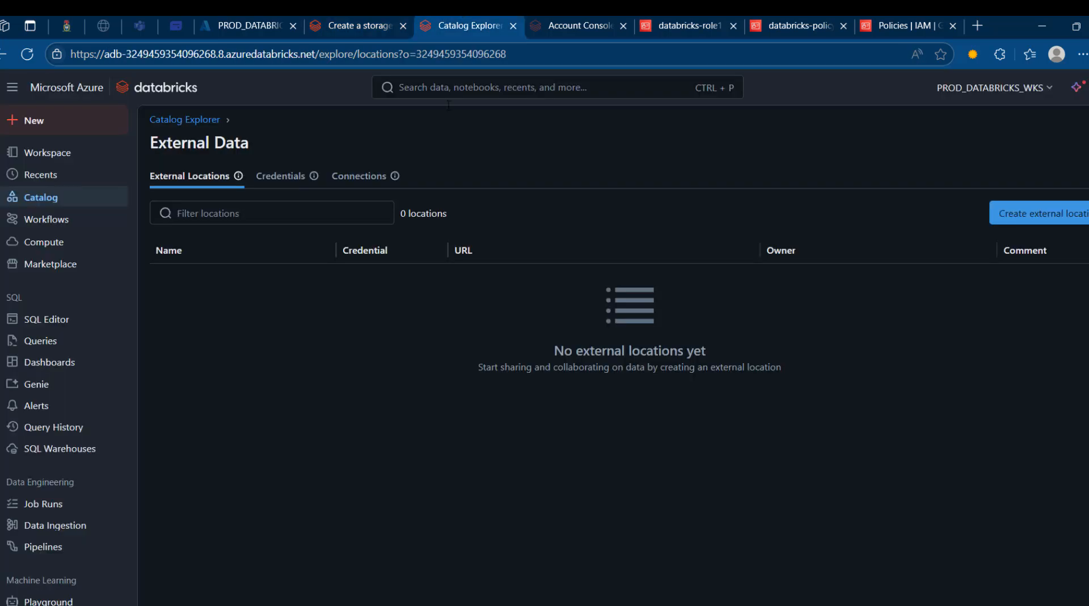
{"action": "left_click", "coordinate": [284, 178]}
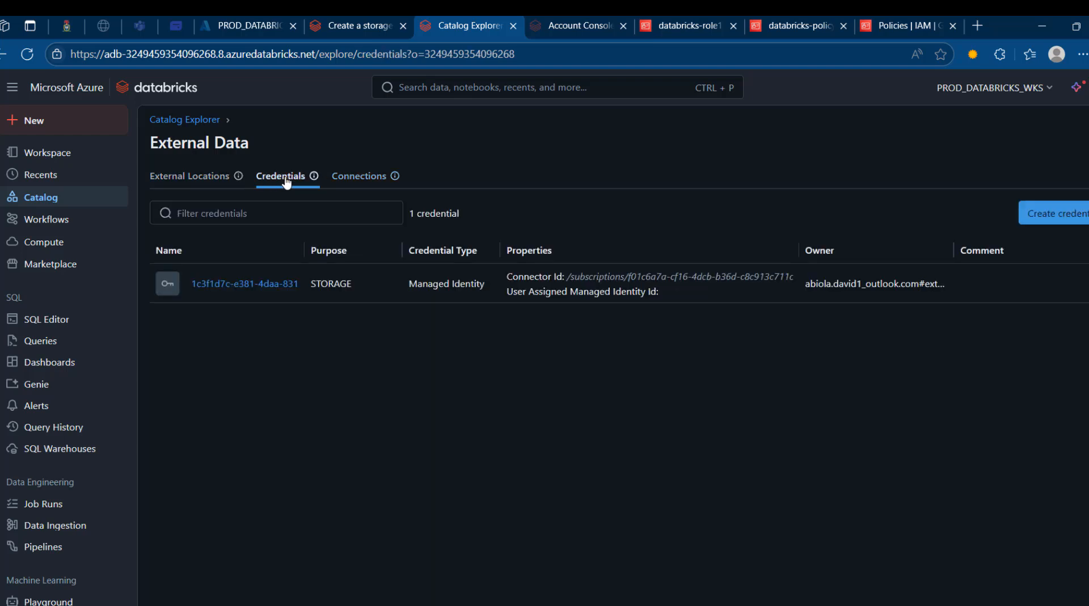
- Start a new storage credential of type AWS IAM Role (Read-only) and name it aws_credentials
{"action": "left_click", "coordinate": [1057, 214]}
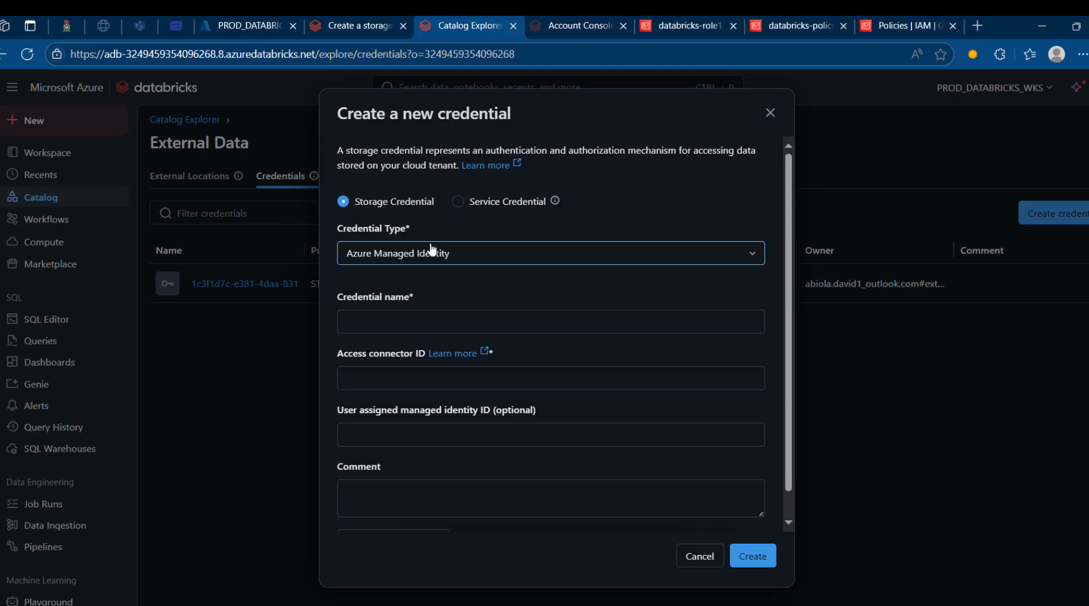
{"action": "left_click", "coordinate": [470, 258]}
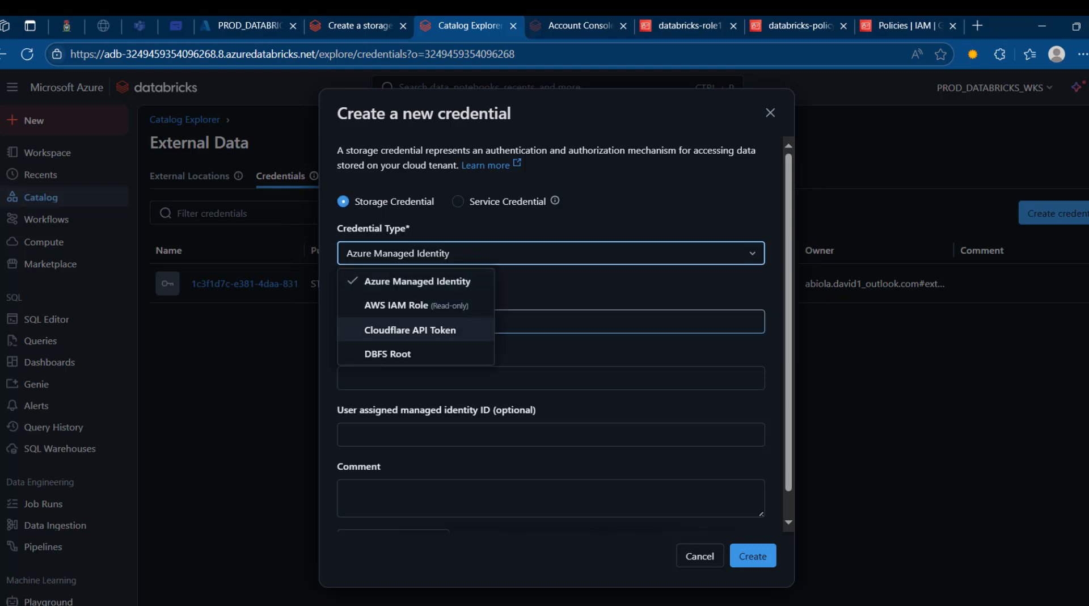
{"action": "left_click", "coordinate": [425, 313]}
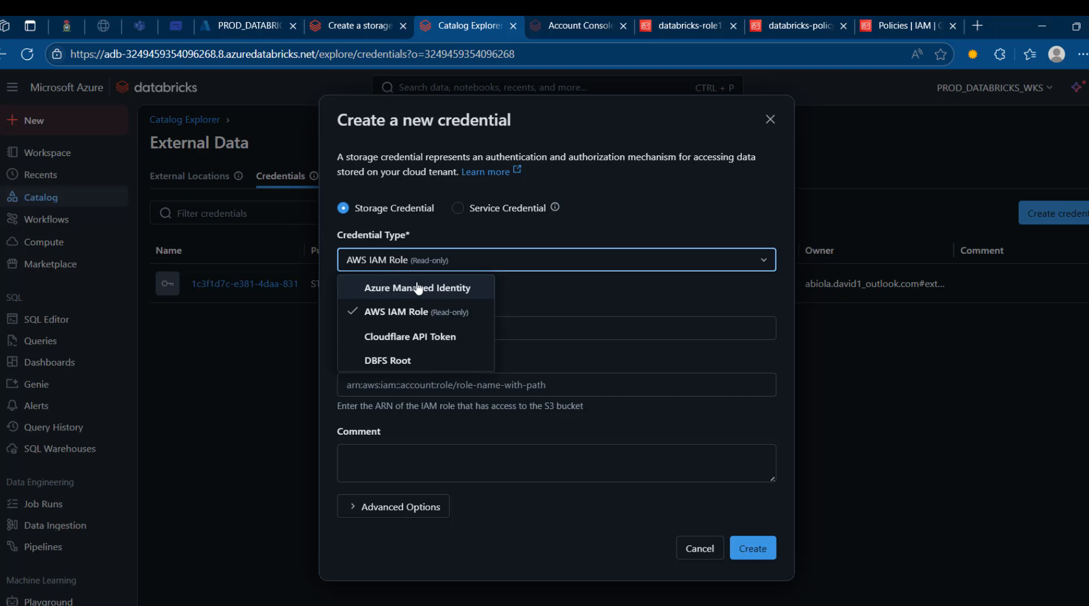
{"action": "left_click", "coordinate": [621, 330]}
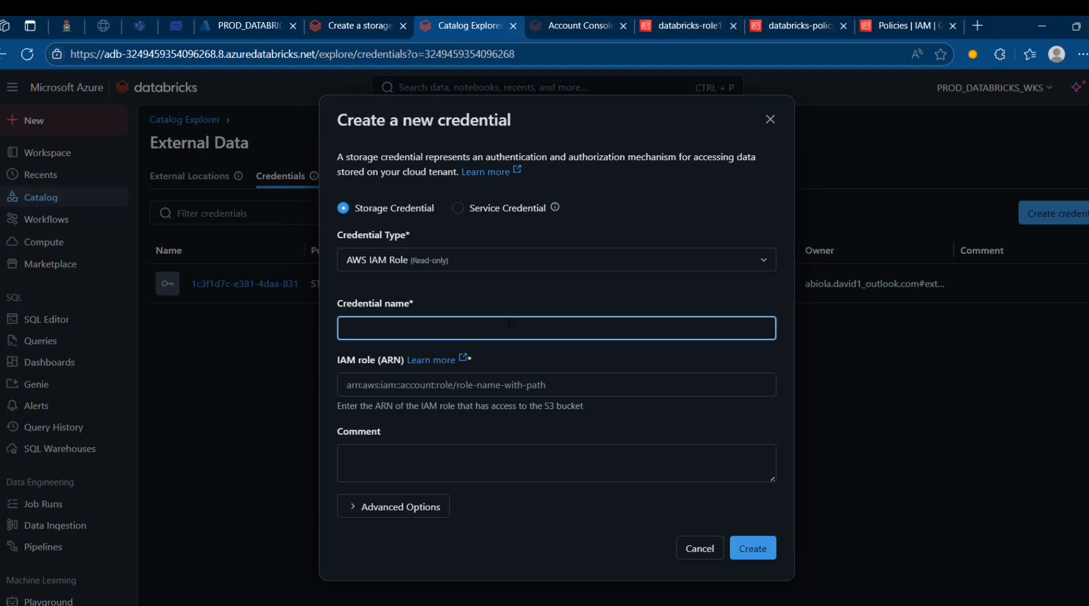
{"action": "type", "text": "aws_credentials"}
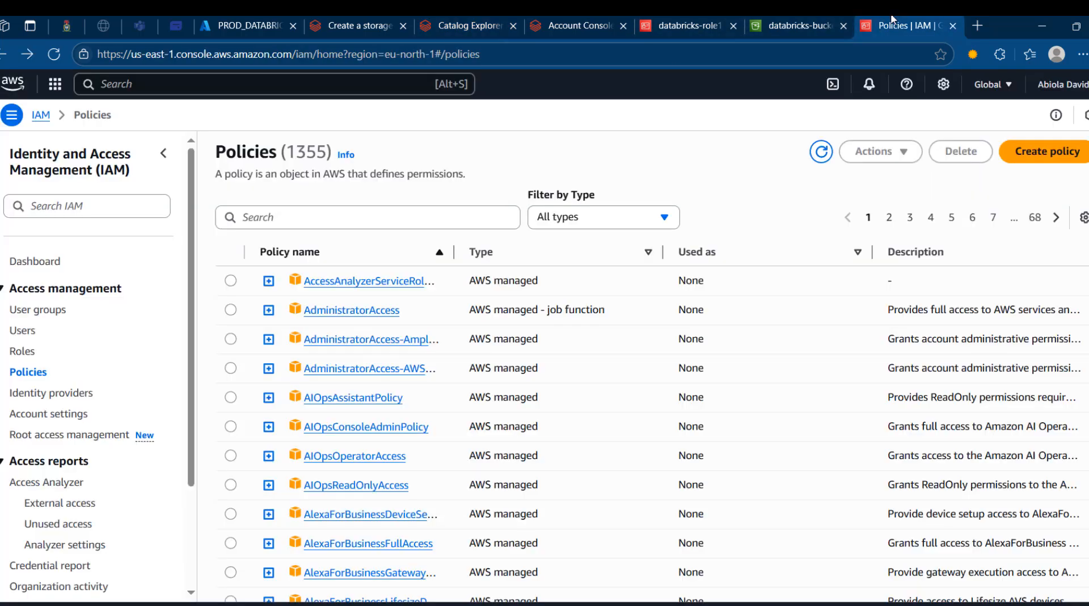
- Switch to the AWS IAM console, open databricks-role1 from the roles list and copy its ARN
{"action": "left_click", "coordinate": [904, 26]}
{"action": "left_click", "coordinate": [23, 353]}
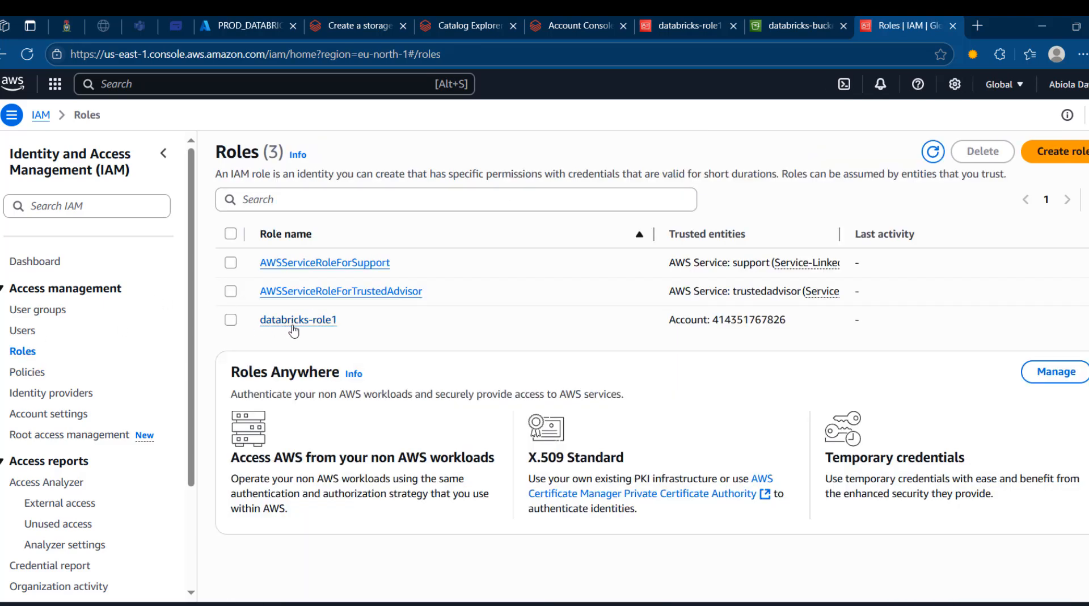
{"action": "left_click", "coordinate": [293, 320]}
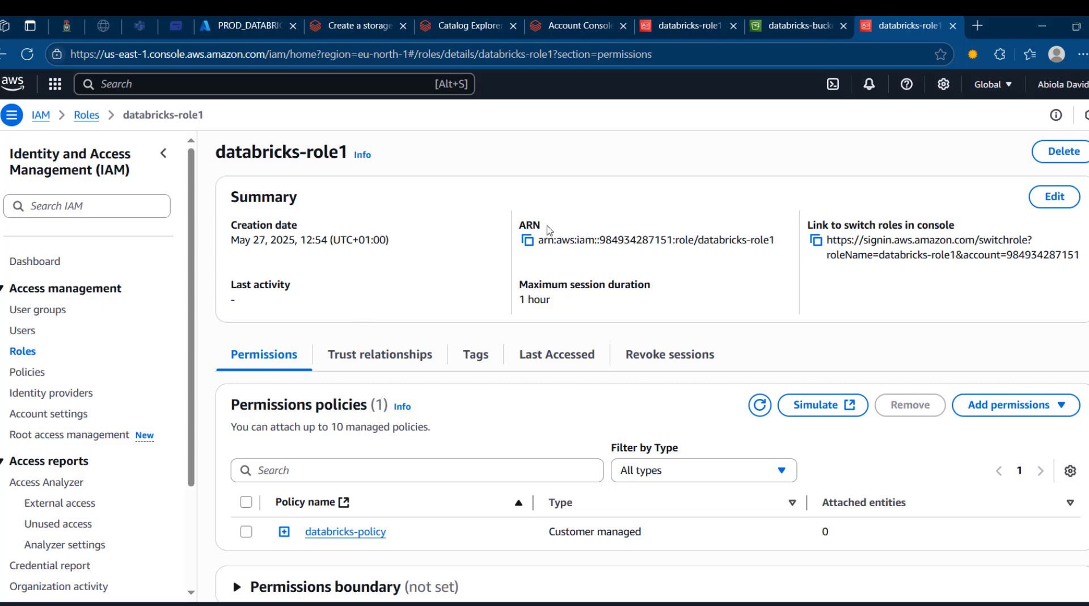
{"action": "left_click", "coordinate": [528, 243]}
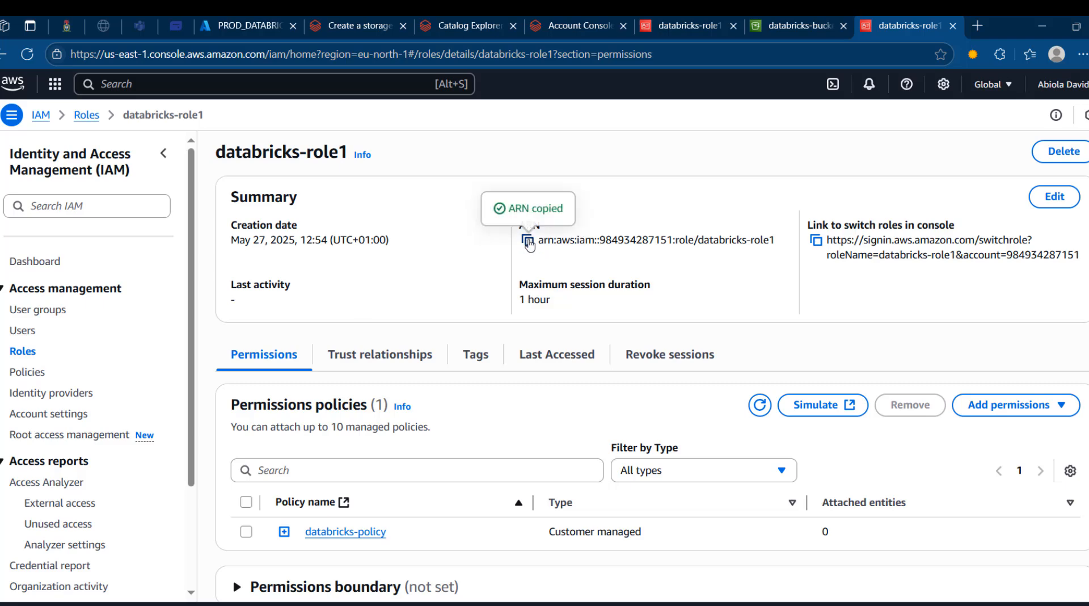
- Switch back to the Databricks workspace, paste the copied role ARN into the aws_credentials form and create the credential
{"action": "left_click", "coordinate": [360, 25]}
{"action": "left_click", "coordinate": [451, 22]}
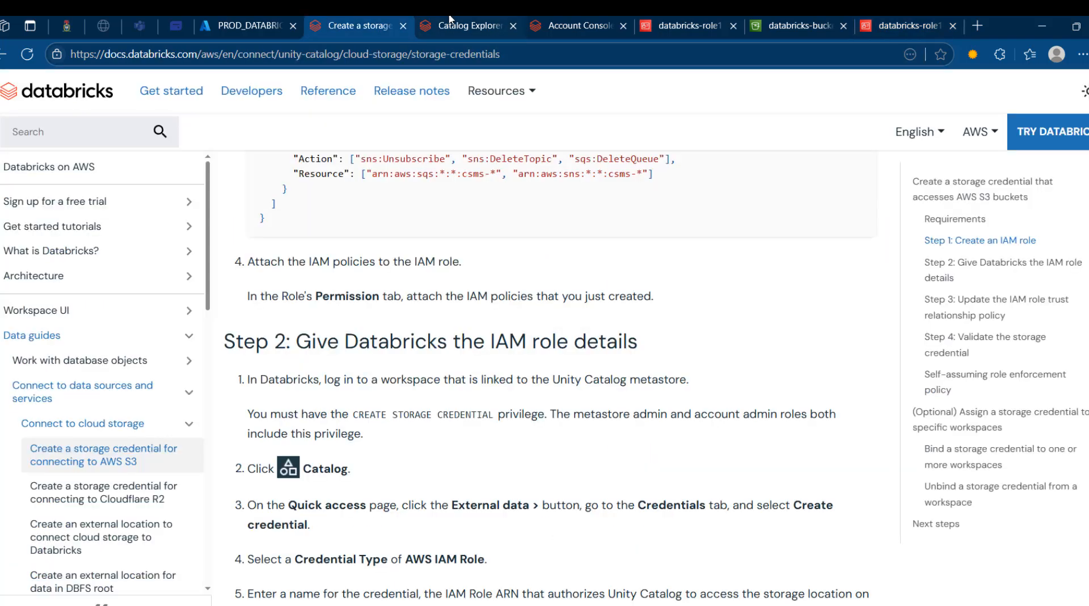
{"action": "left_click", "coordinate": [495, 387]}
{"action": "left_click", "coordinate": [495, 388]}
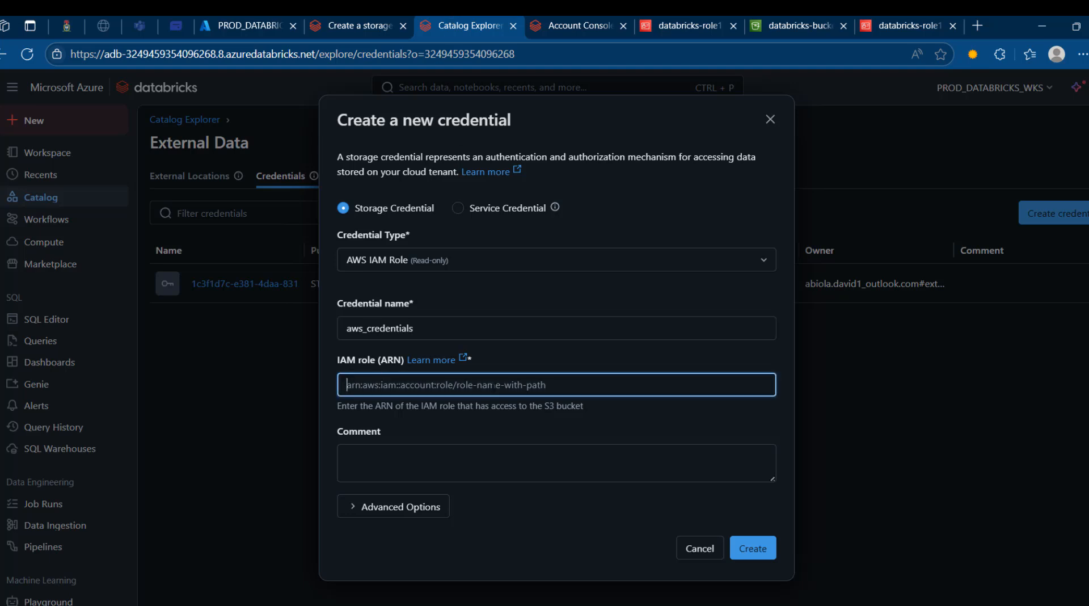
{"action": "key", "text": "ctrl+v"}
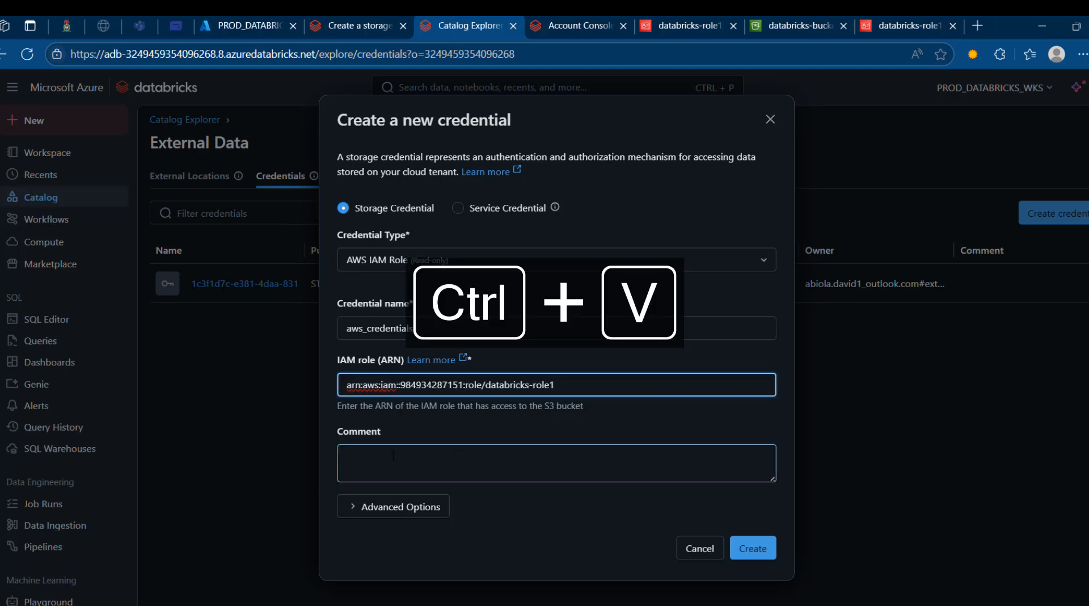
{"action": "left_click", "coordinate": [412, 458]}
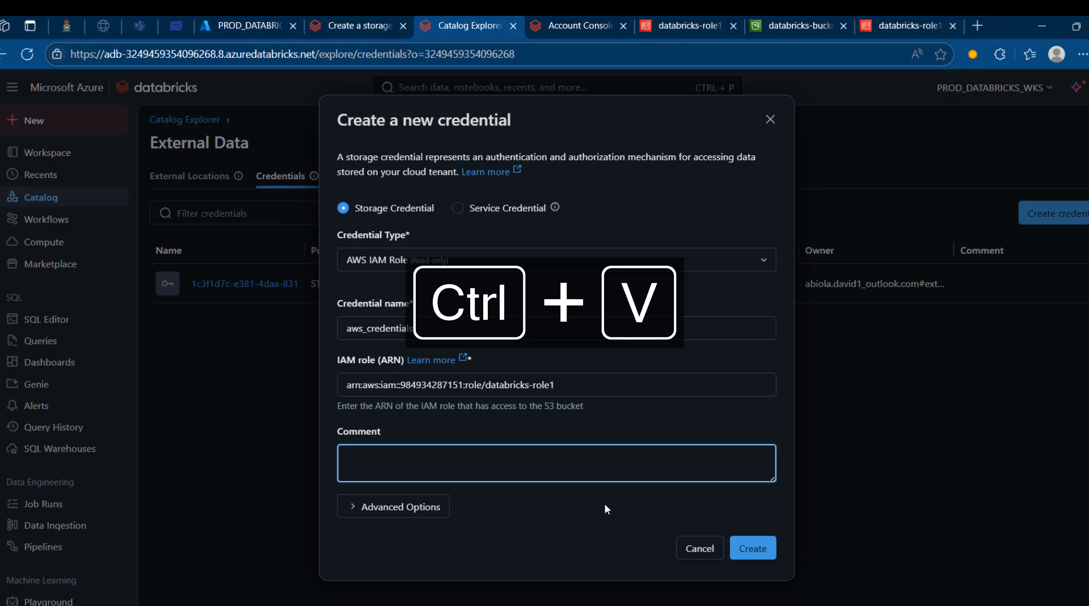
{"action": "left_click", "coordinate": [764, 550]}
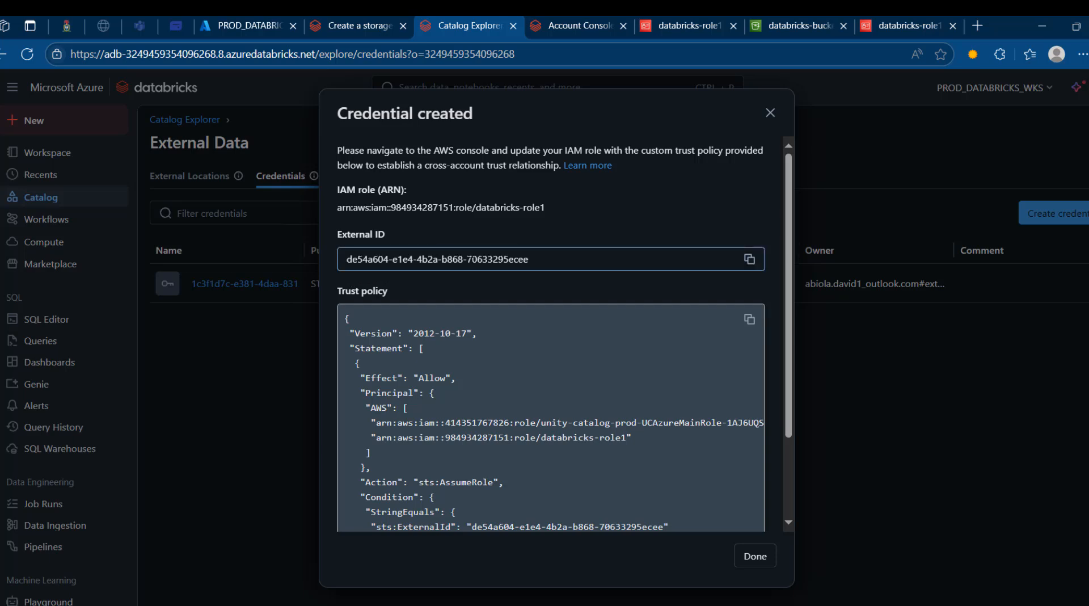
- Copy the generated trust policy from the created credential and open databricks-role1's trust policy for editing in the AWS IAM console
{"action": "left_click", "coordinate": [742, 317]}
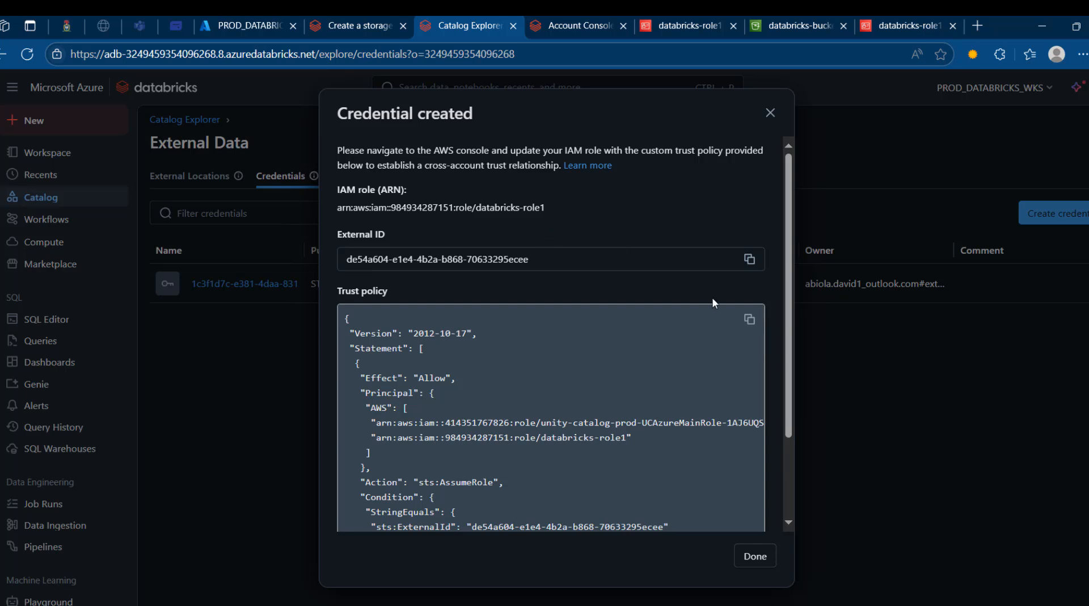
{"action": "left_click", "coordinate": [749, 319]}
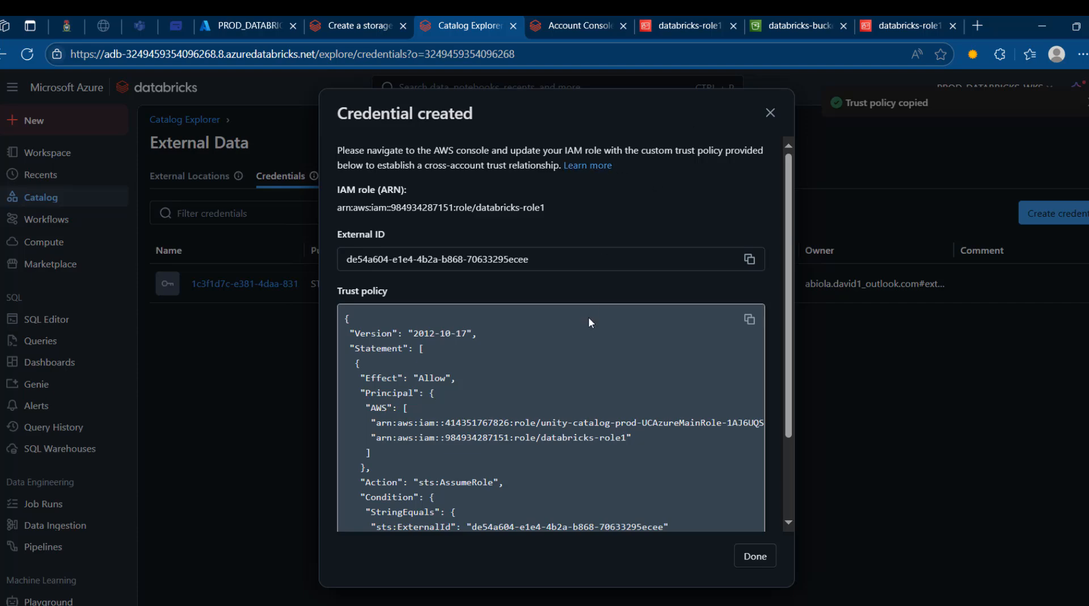
{"action": "left_click", "coordinate": [902, 25]}
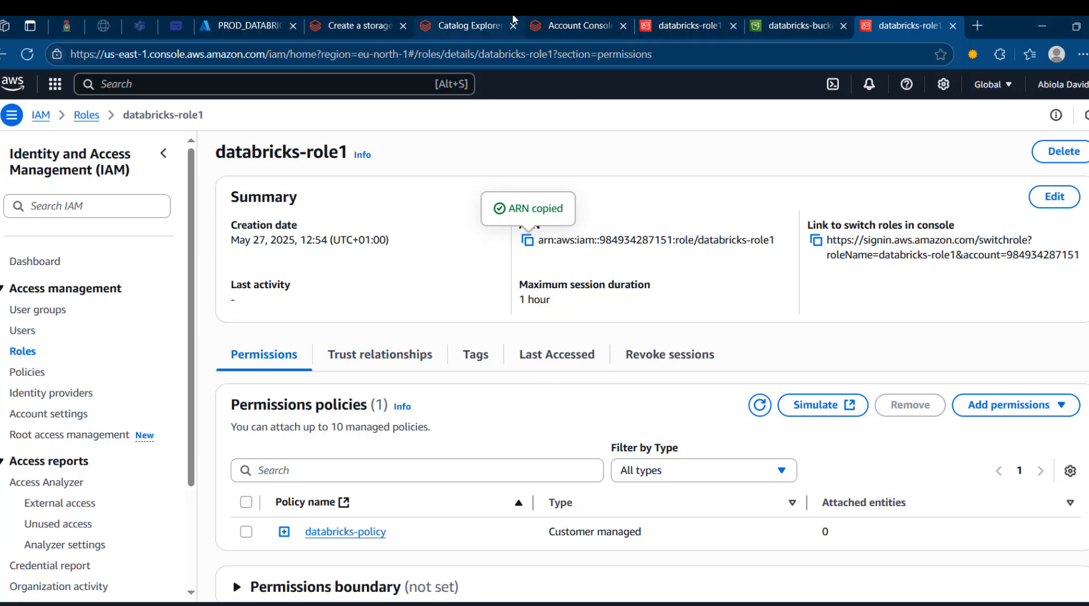
{"action": "left_click", "coordinate": [565, 21]}
{"action": "left_click", "coordinate": [466, 23]}
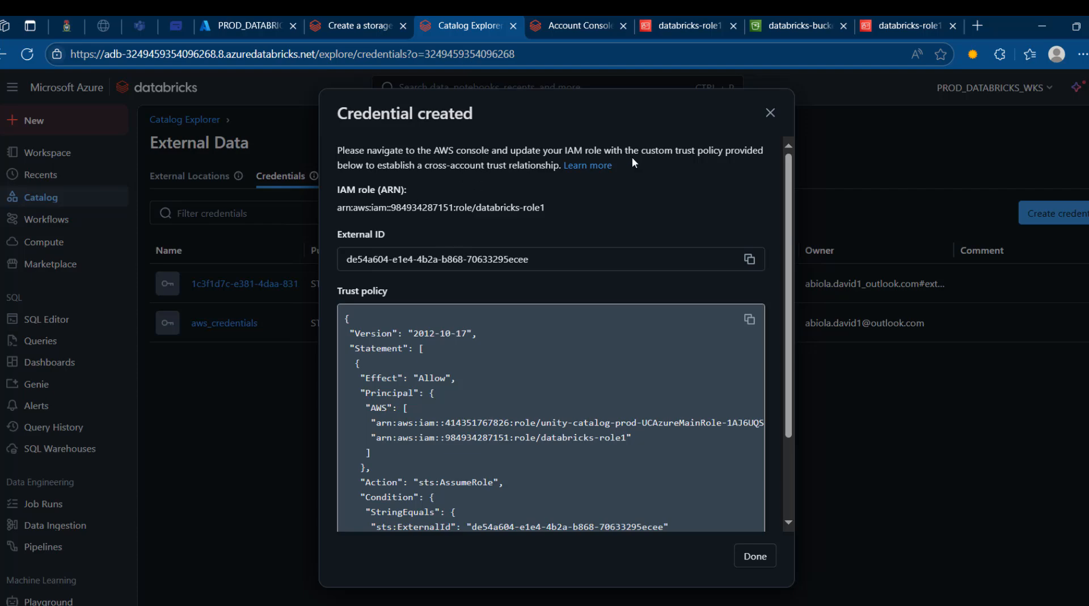
{"action": "left_click", "coordinate": [890, 22]}
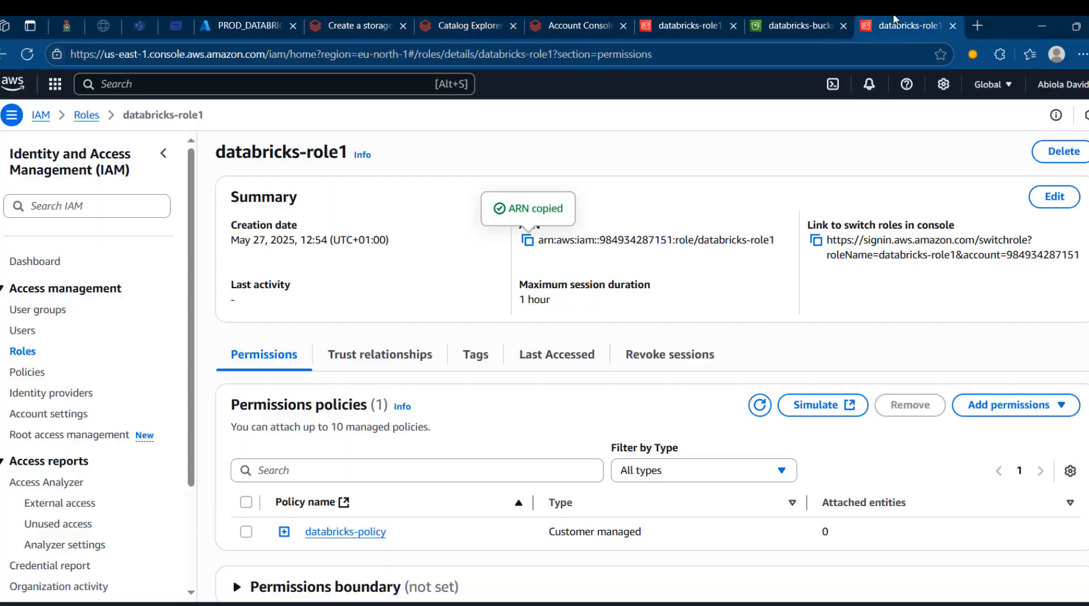
{"action": "left_click", "coordinate": [393, 362]}
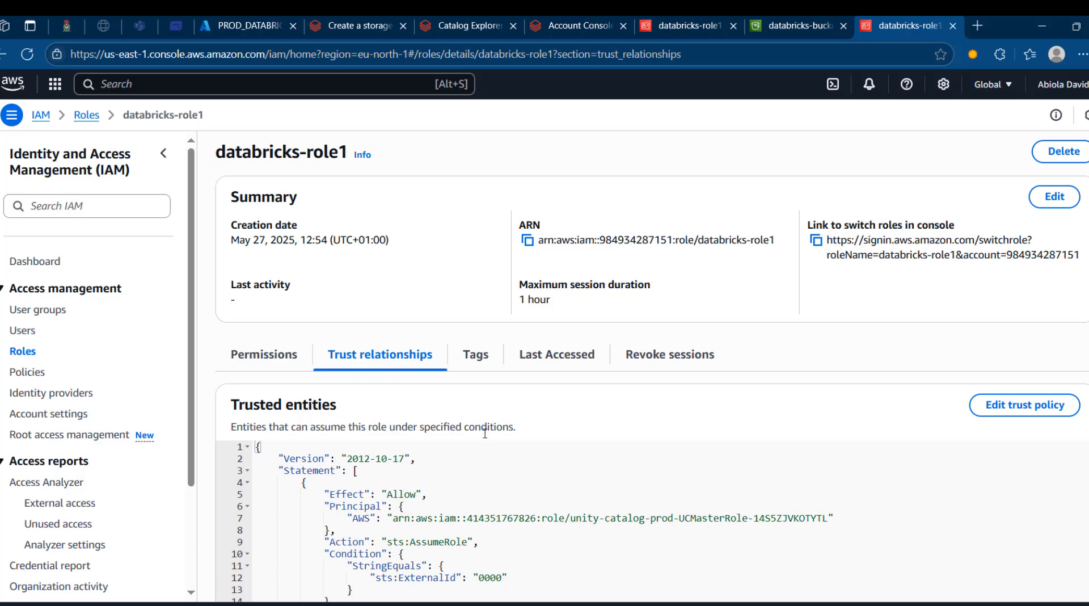
{"action": "left_click", "coordinate": [1030, 415]}
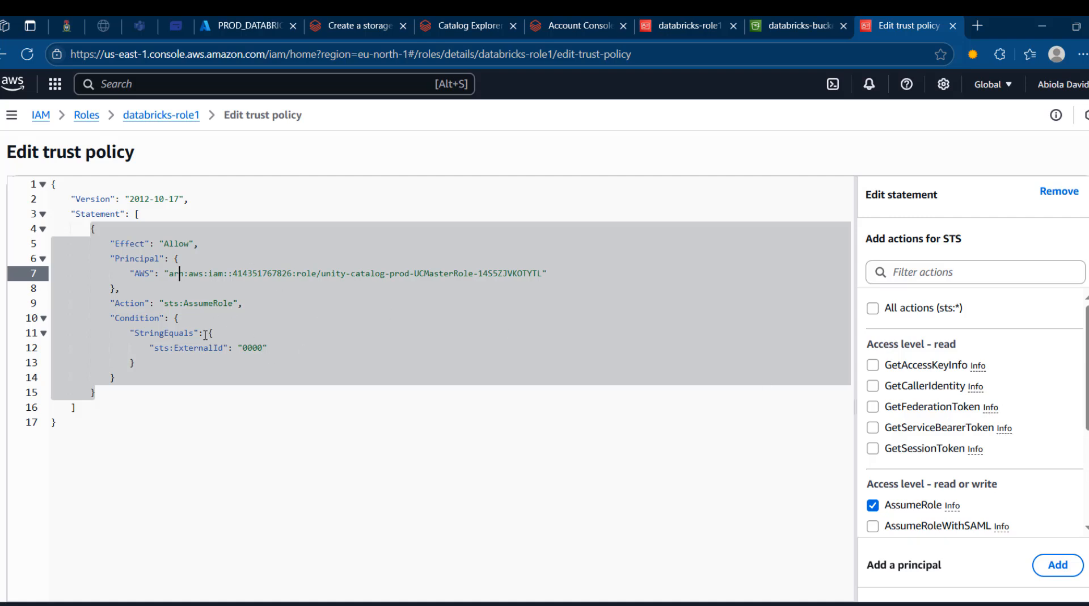
- Replace the entire trust policy of databricks-role1 with the copied Databricks trust policy and update it
{"action": "left_click", "coordinate": [292, 355]}
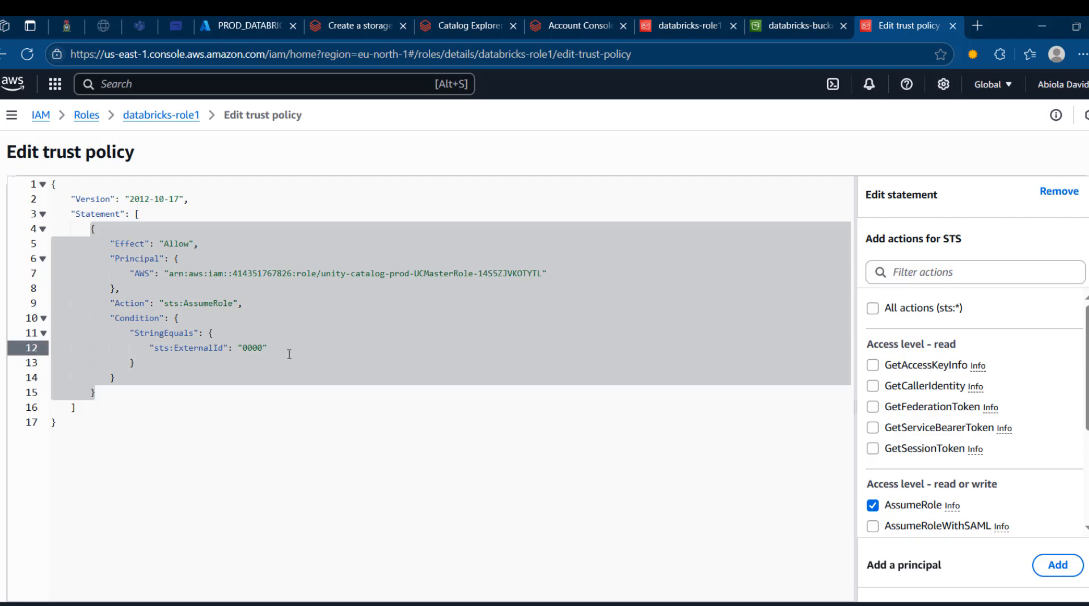
{"action": "key", "text": "ctrl+a"}
{"action": "key", "text": "BackSpace"}
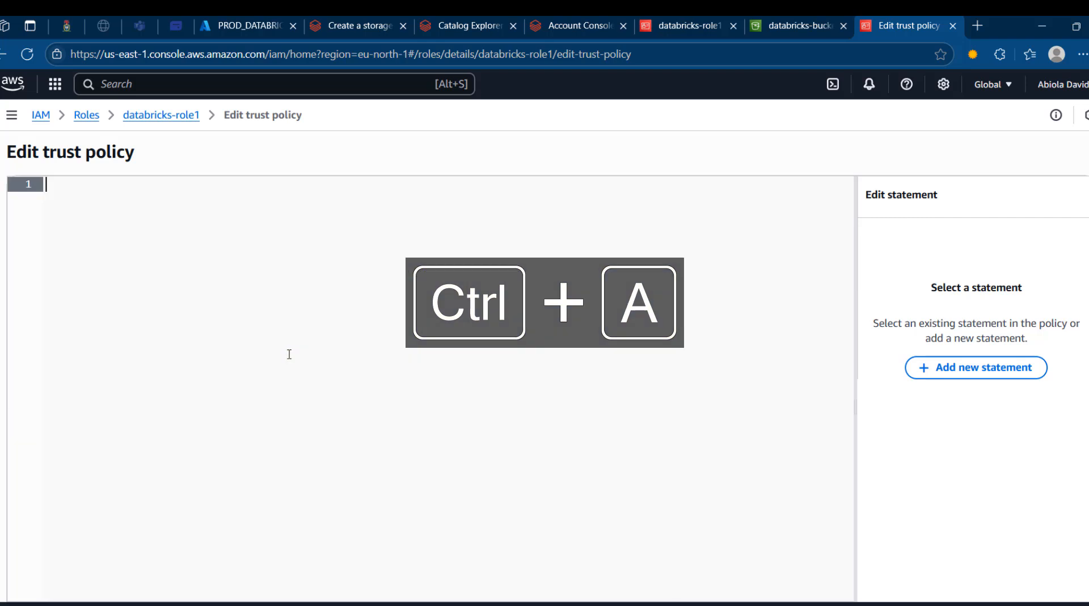
{"action": "key", "text": "ctrl+v"}
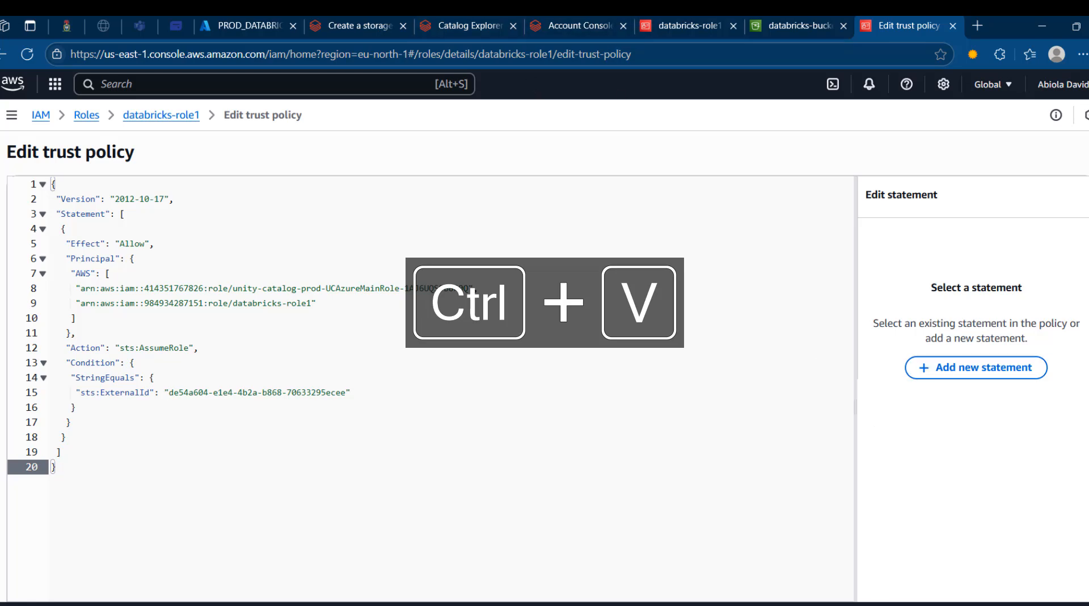
{"action": "scroll", "coordinate": [431, 362], "scroll_direction": "down", "scroll_amount": 3}
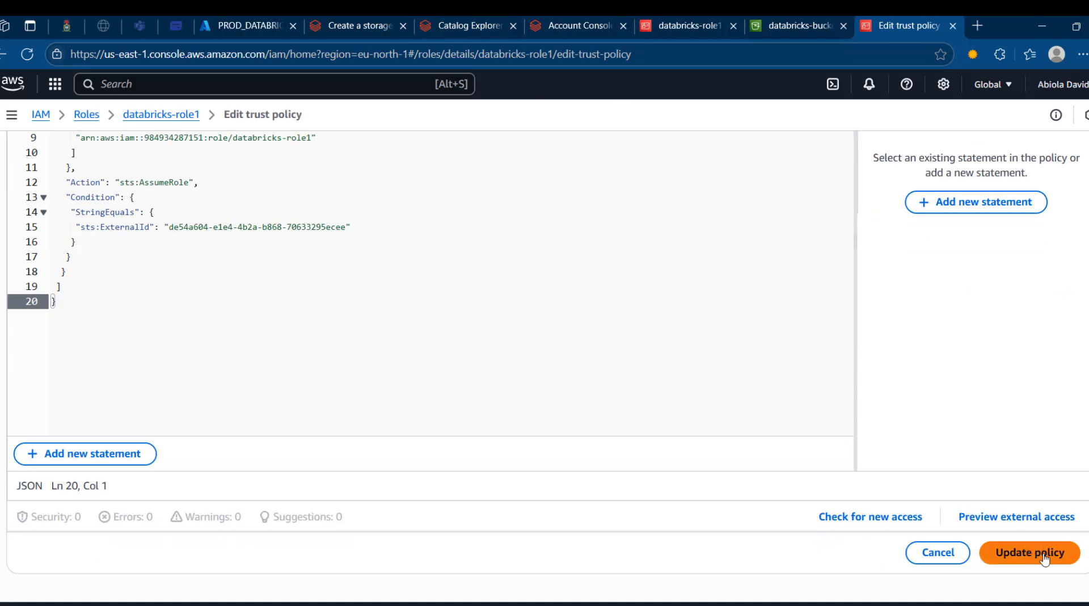
{"action": "left_click", "coordinate": [1044, 565]}
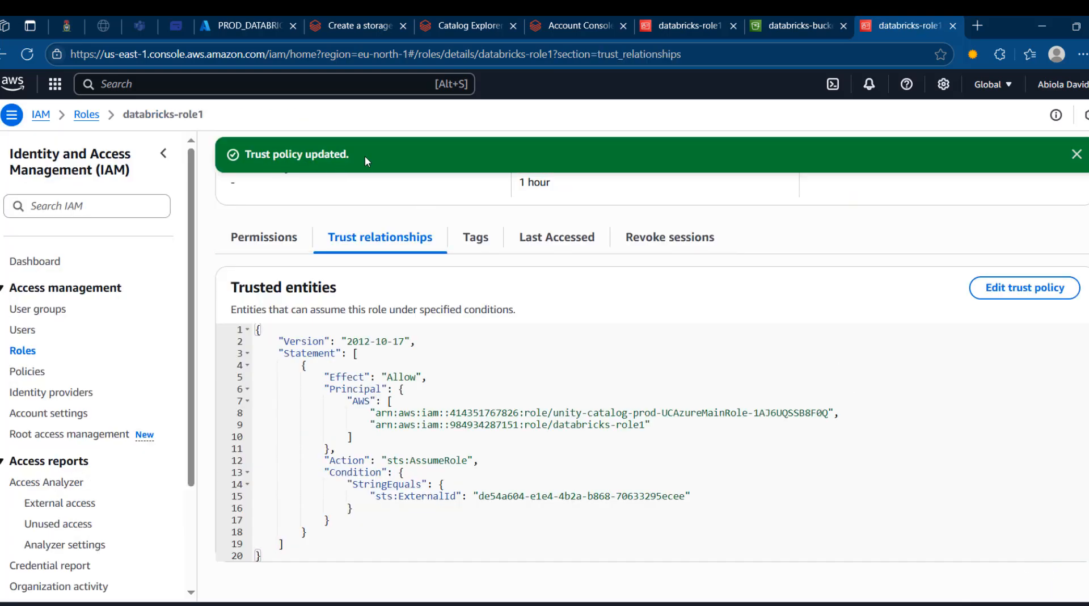
- Return to the Databricks workspace, finish the credential creation and validate the configuration of aws_credentials
{"action": "left_click", "coordinate": [575, 26]}
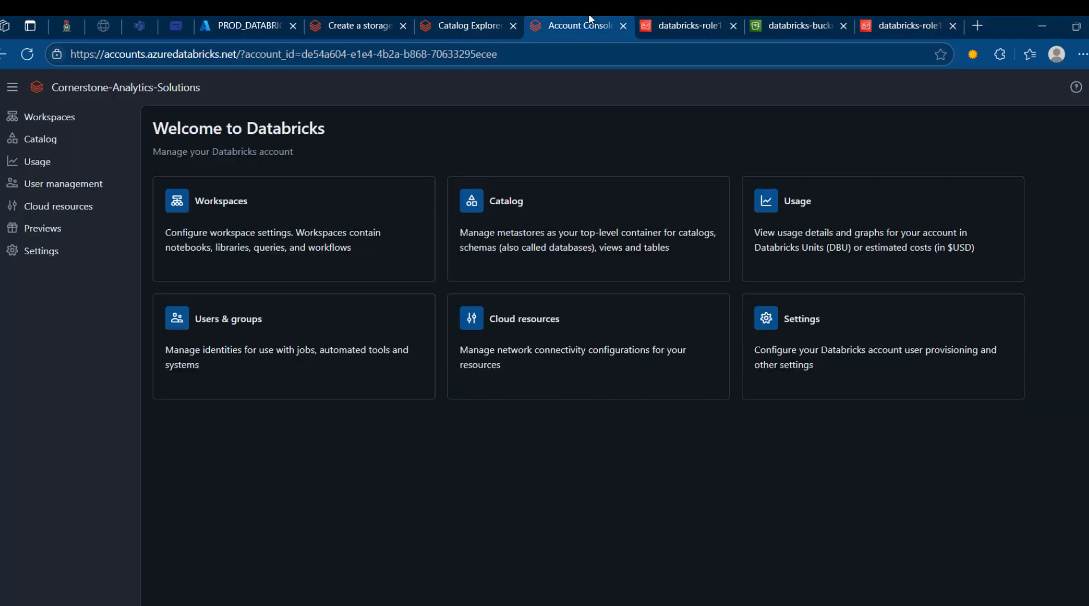
{"action": "left_click", "coordinate": [454, 23]}
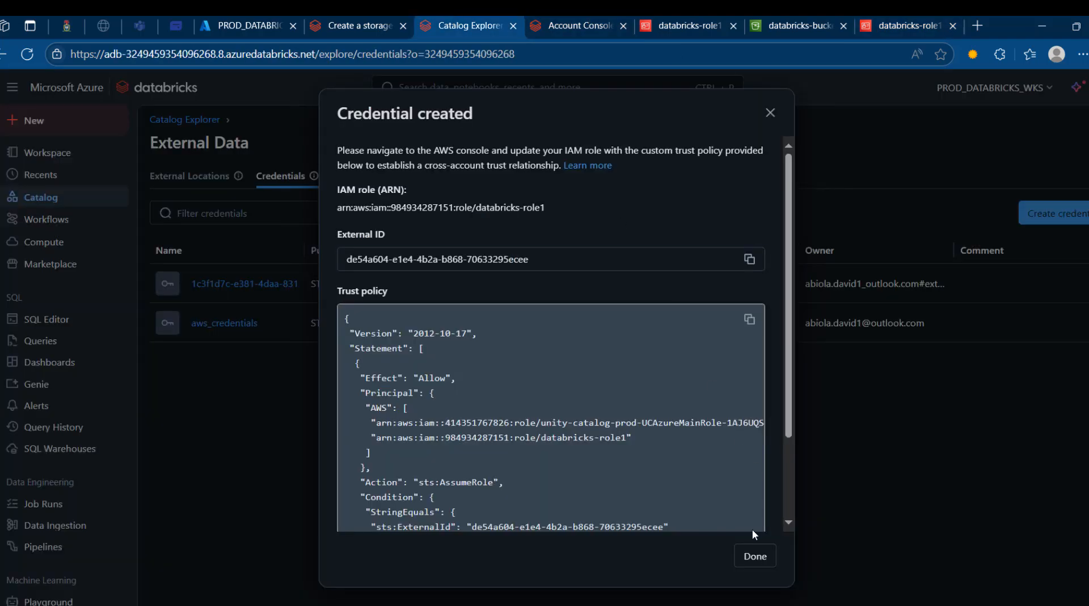
{"action": "left_click_drag", "start_coordinate": [789, 378], "coordinate": [788, 492]}
{"action": "left_click", "coordinate": [761, 561]}
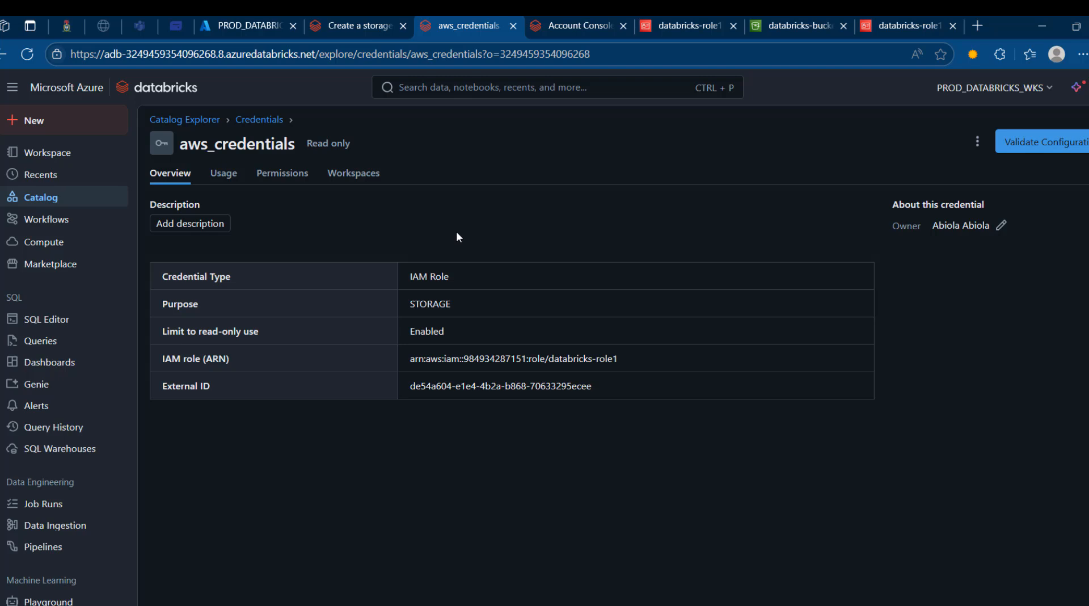
{"action": "left_click", "coordinate": [1069, 148]}
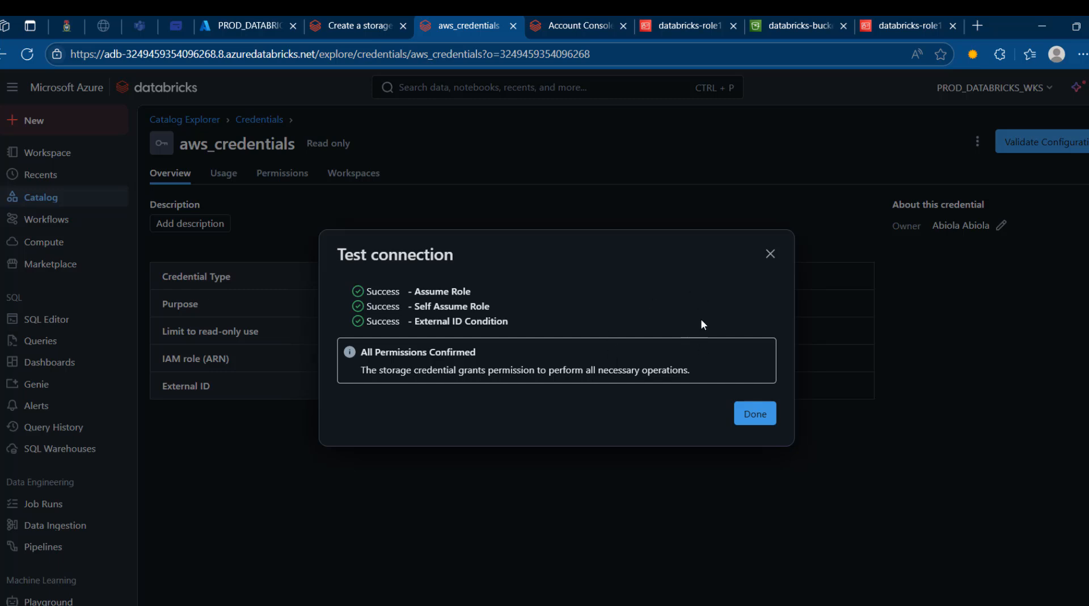
{"action": "left_click", "coordinate": [754, 414]}
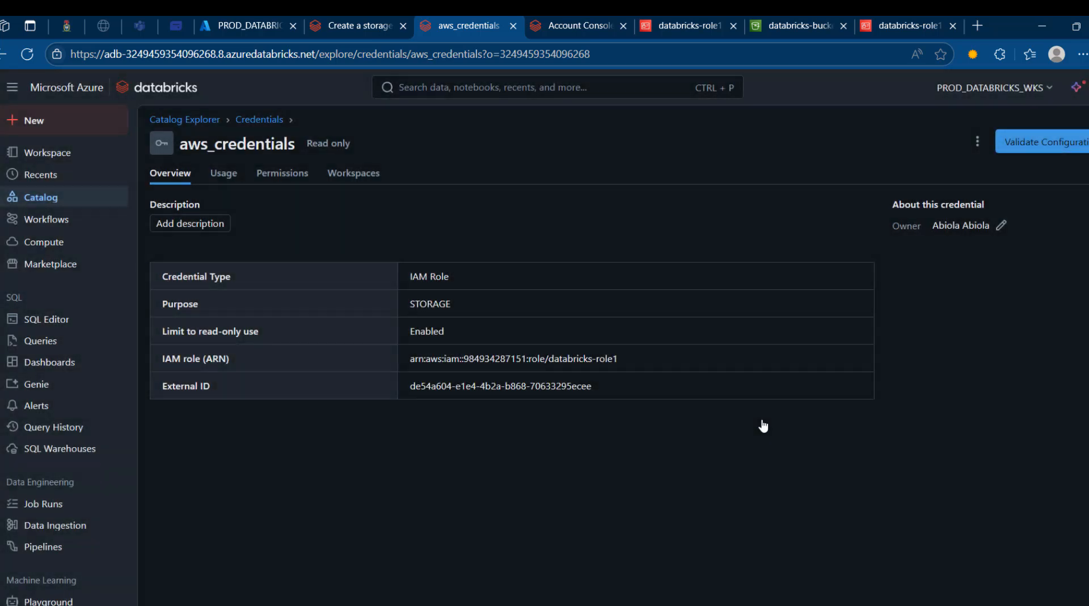
- Review the Databricks guide from Step 2 through Step 4 on validating the storage credential
{"action": "left_click", "coordinate": [368, 22]}
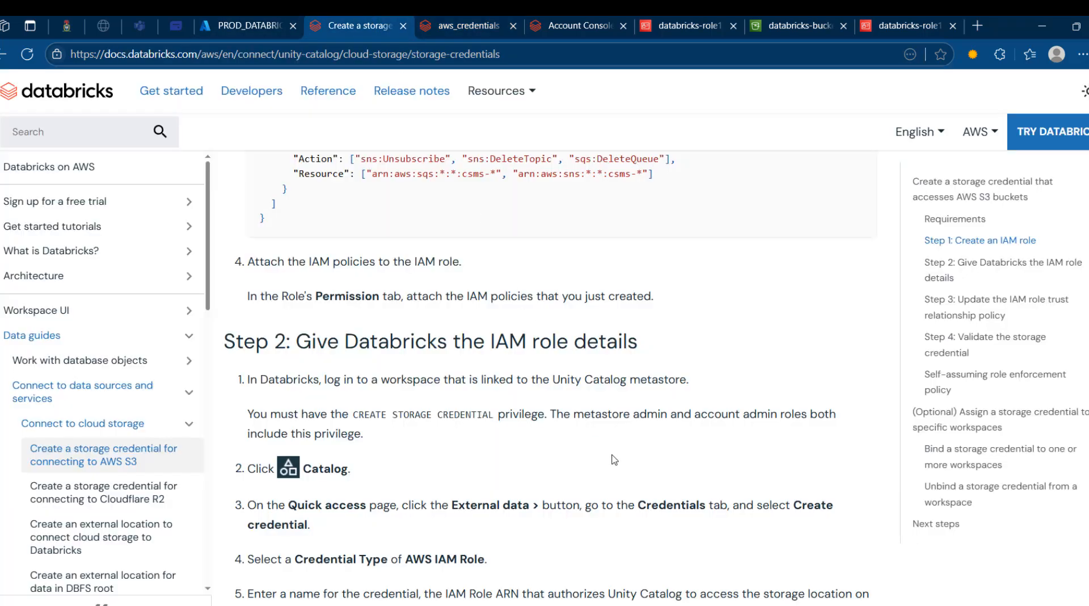
{"action": "scroll", "coordinate": [614, 459], "scroll_direction": "down", "scroll_amount": 10}
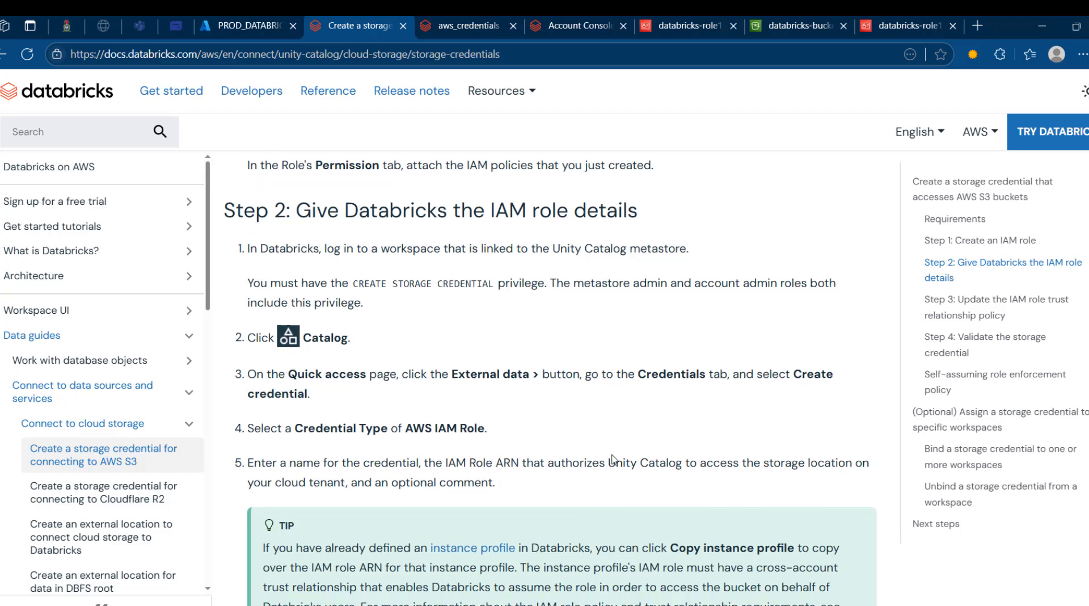
{"action": "scroll", "coordinate": [614, 459], "scroll_direction": "down", "scroll_amount": 3}
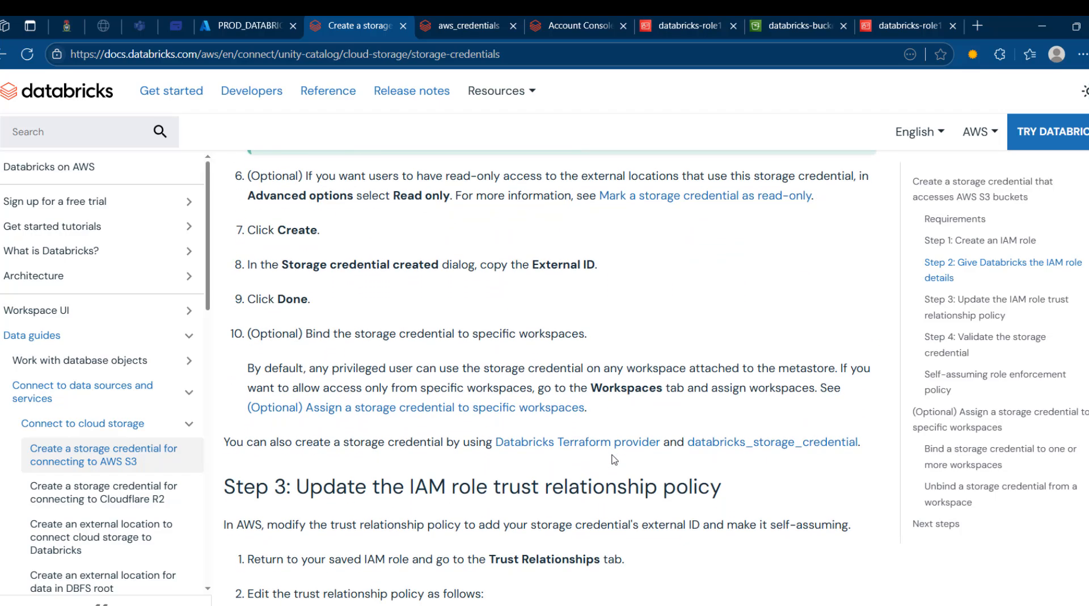
{"action": "scroll", "coordinate": [614, 459], "scroll_direction": "down", "scroll_amount": 10}
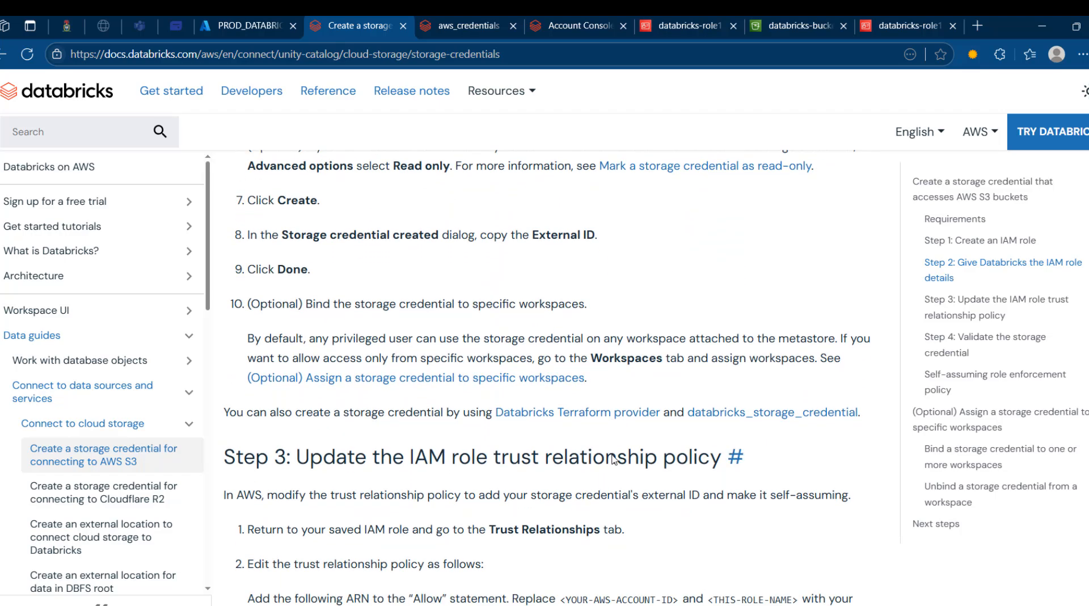
{"action": "scroll", "coordinate": [614, 459], "scroll_direction": "down", "scroll_amount": 20}
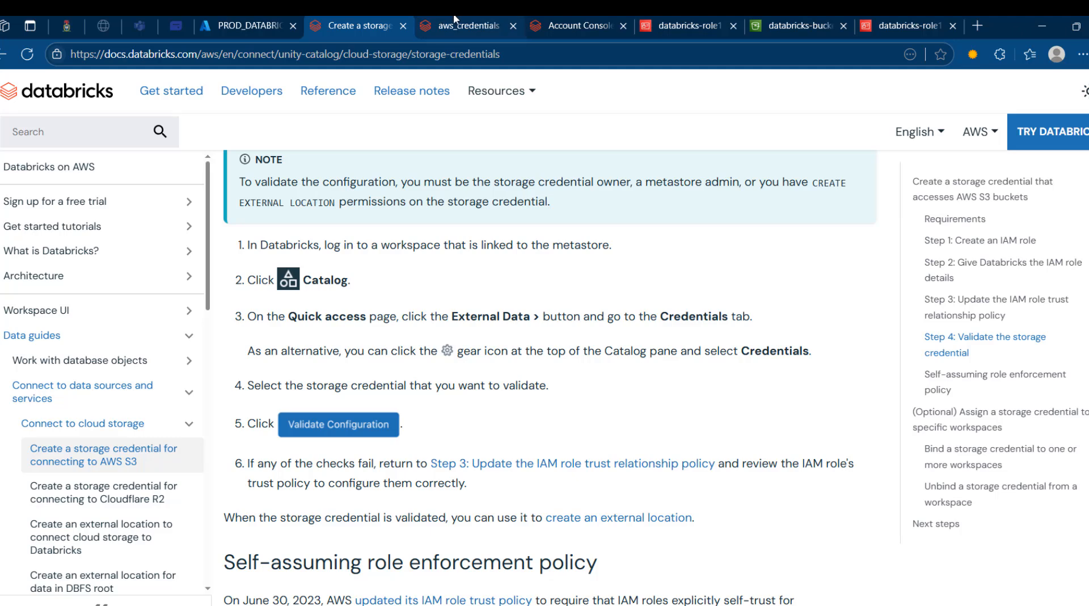
- Switch to the Databricks workspace and start creating a new external location from the Catalog
{"action": "left_click", "coordinate": [558, 19]}
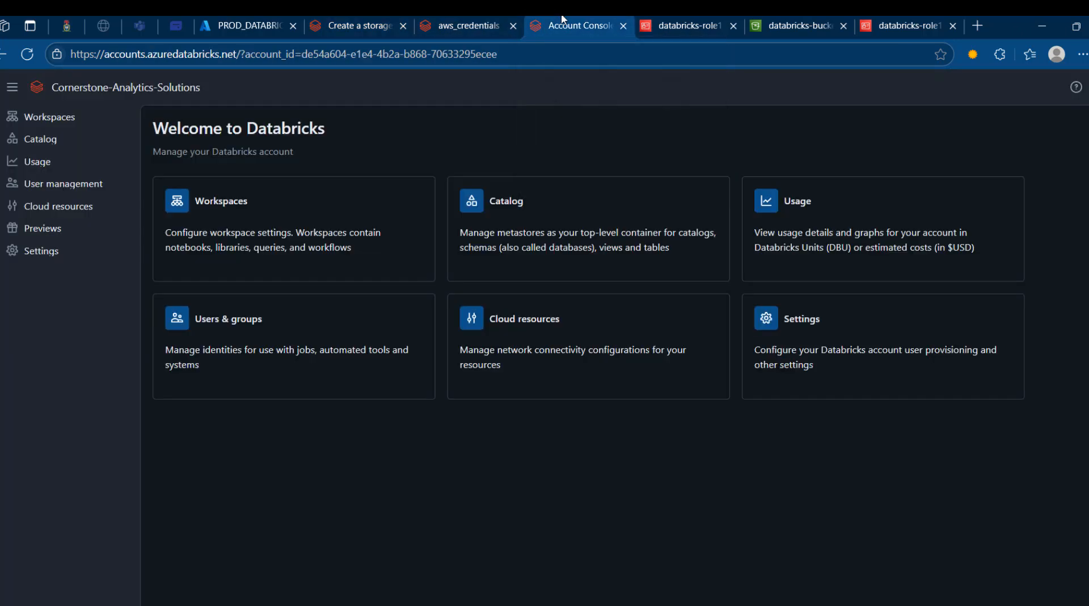
{"action": "left_click", "coordinate": [475, 18]}
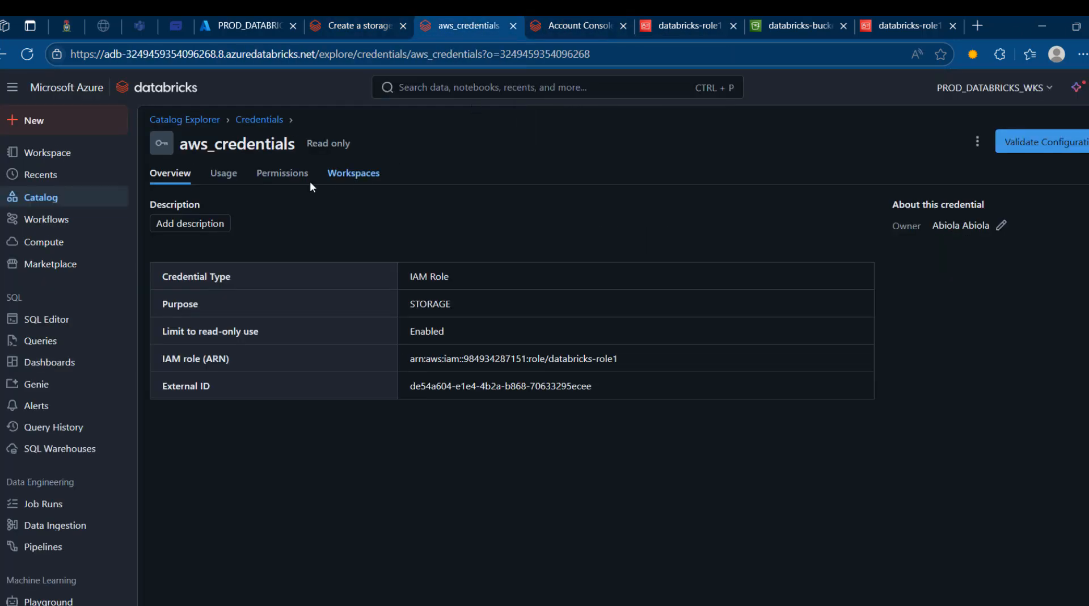
{"action": "left_click", "coordinate": [170, 120]}
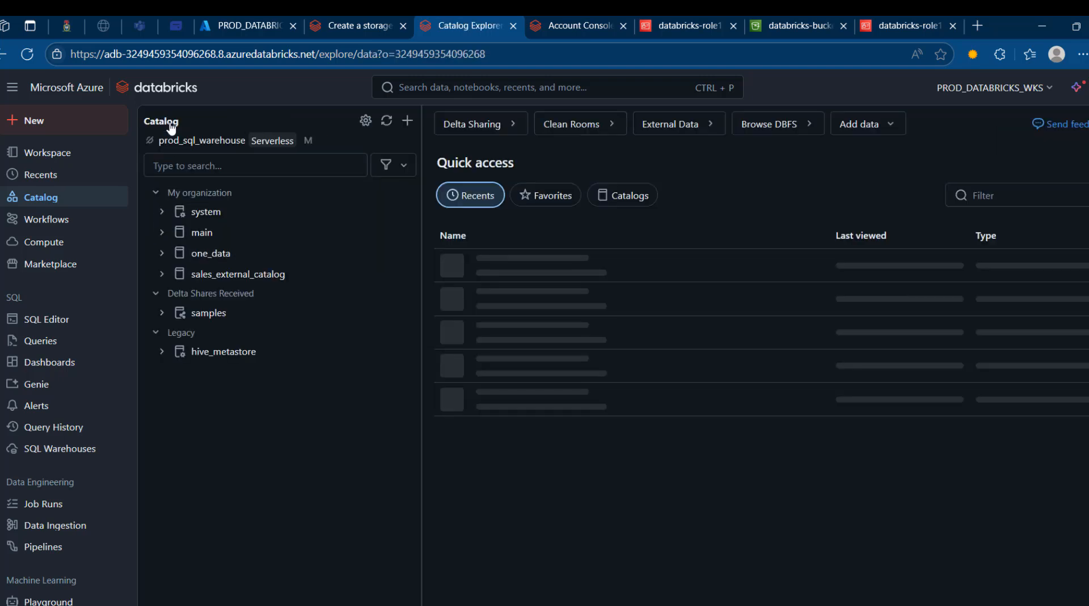
{"action": "left_click", "coordinate": [407, 121]}
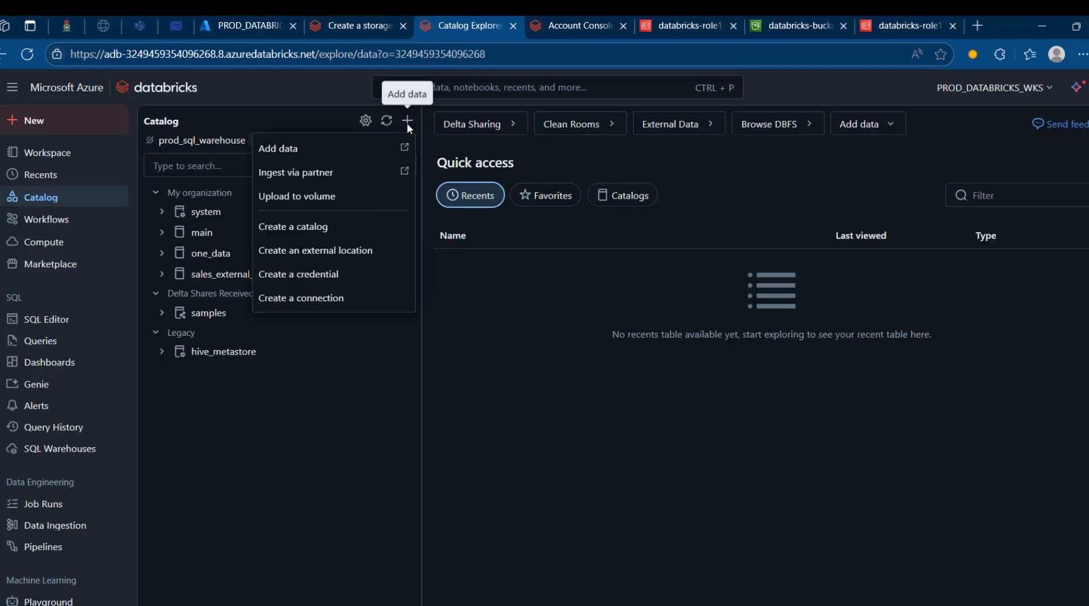
{"action": "left_click", "coordinate": [322, 253]}
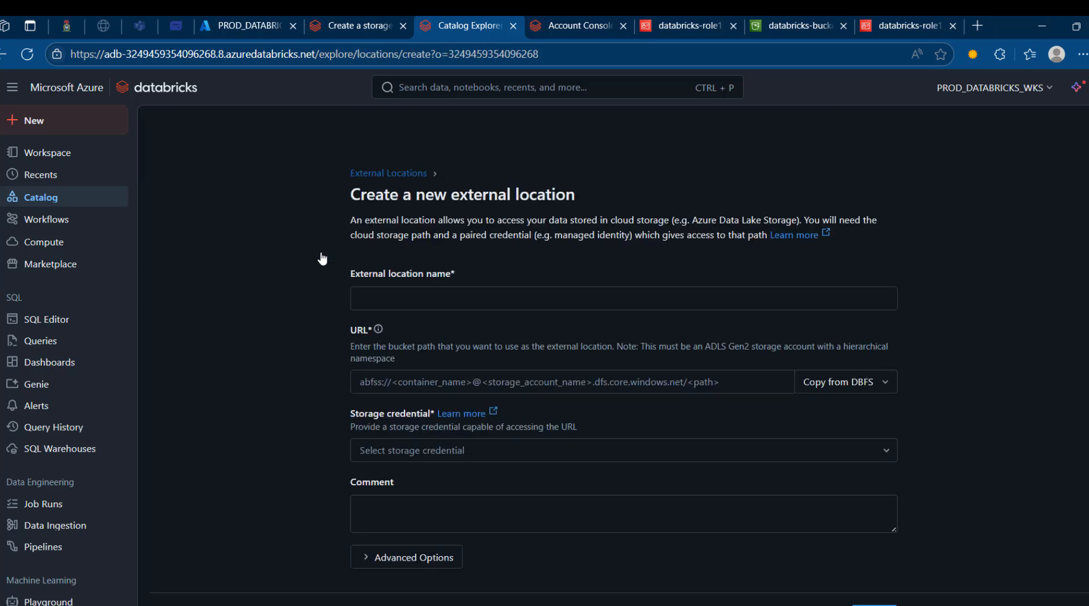
- Name the external location AWSData and choose aws_credentials as its storage credential
{"action": "left_click", "coordinate": [408, 296]}
{"action": "type", "text": "AWS"}
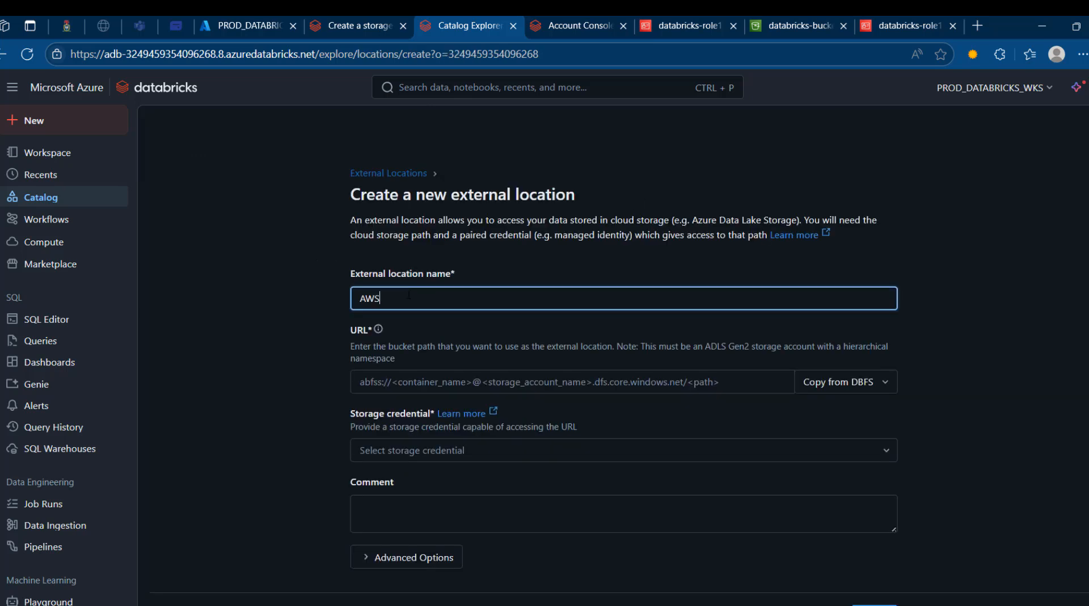
{"action": "type", "text": "Data"}
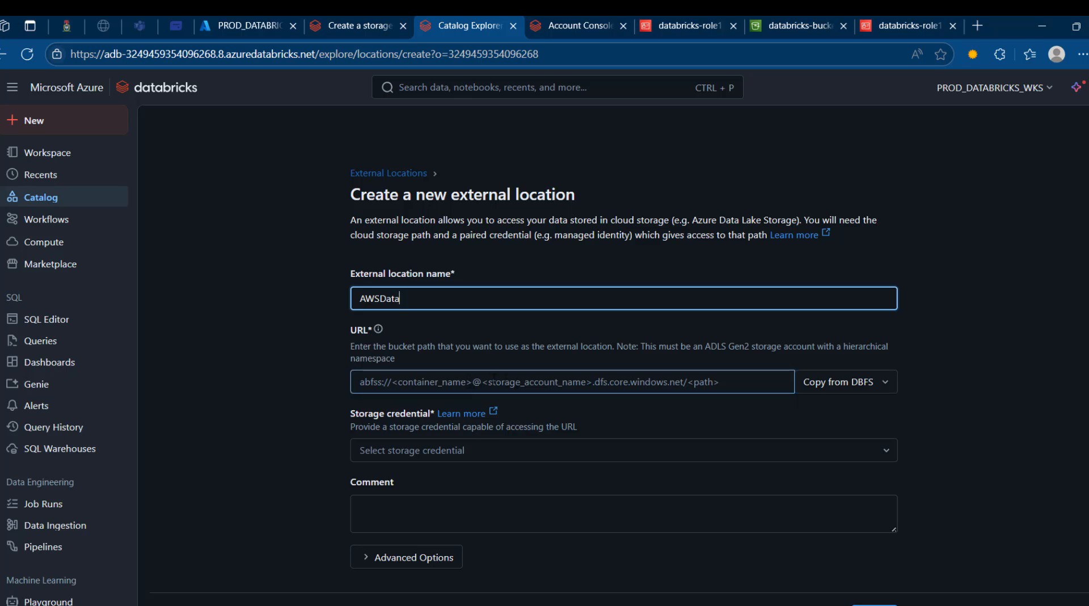
{"action": "left_click", "coordinate": [632, 449]}
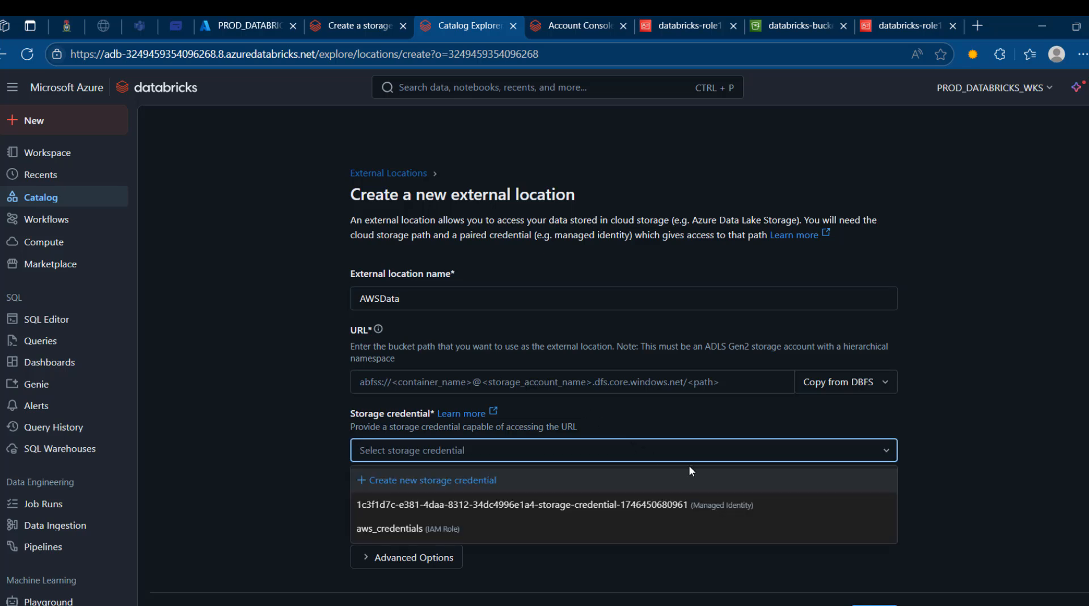
{"action": "left_click", "coordinate": [396, 530]}
{"action": "left_click", "coordinate": [404, 369]}
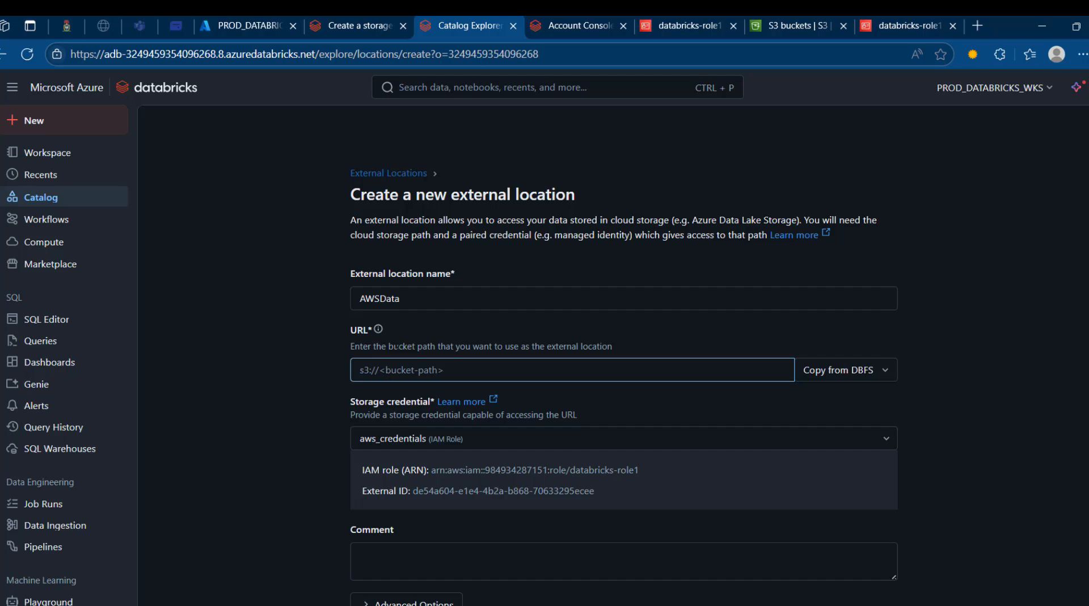
- Switch to the Amazon S3 console and upload sales2015.csv to the databricks-bucket-demo1234 bucket
{"action": "left_click", "coordinate": [814, 23]}
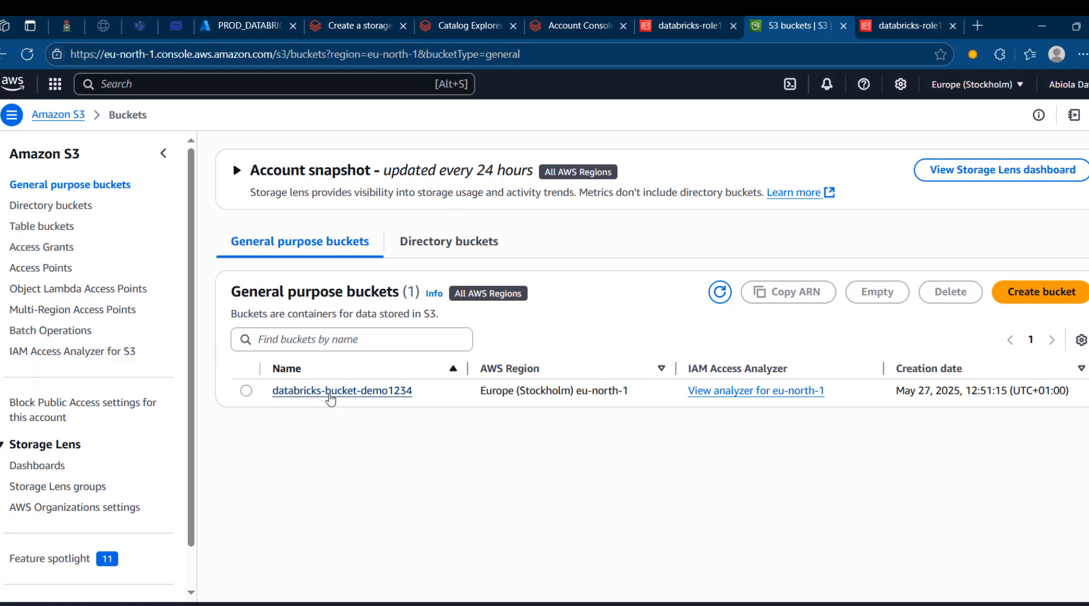
{"action": "left_click", "coordinate": [331, 392]}
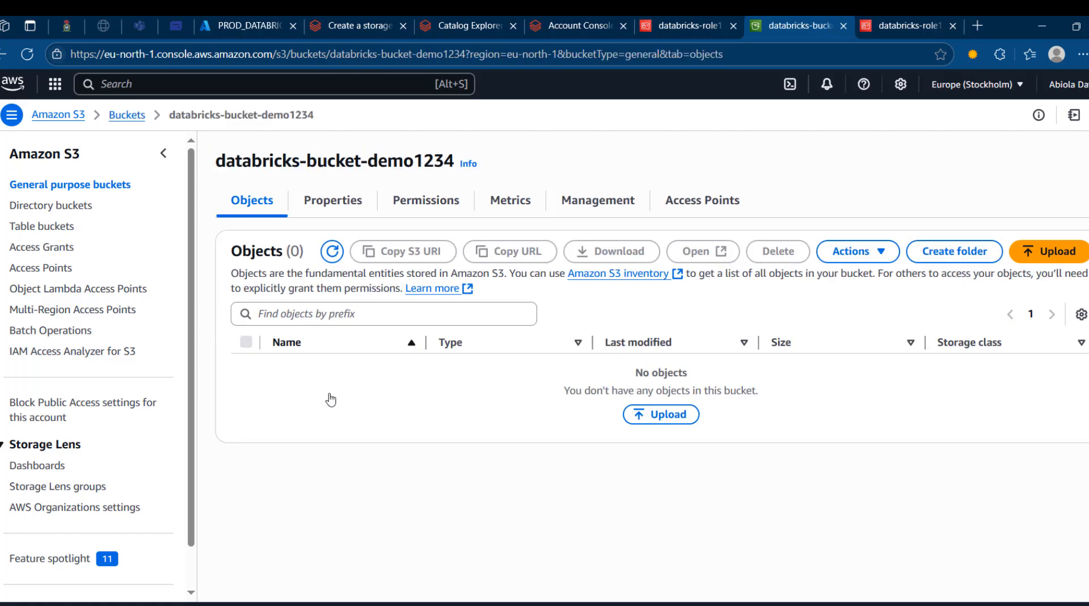
{"action": "left_click", "coordinate": [1047, 262]}
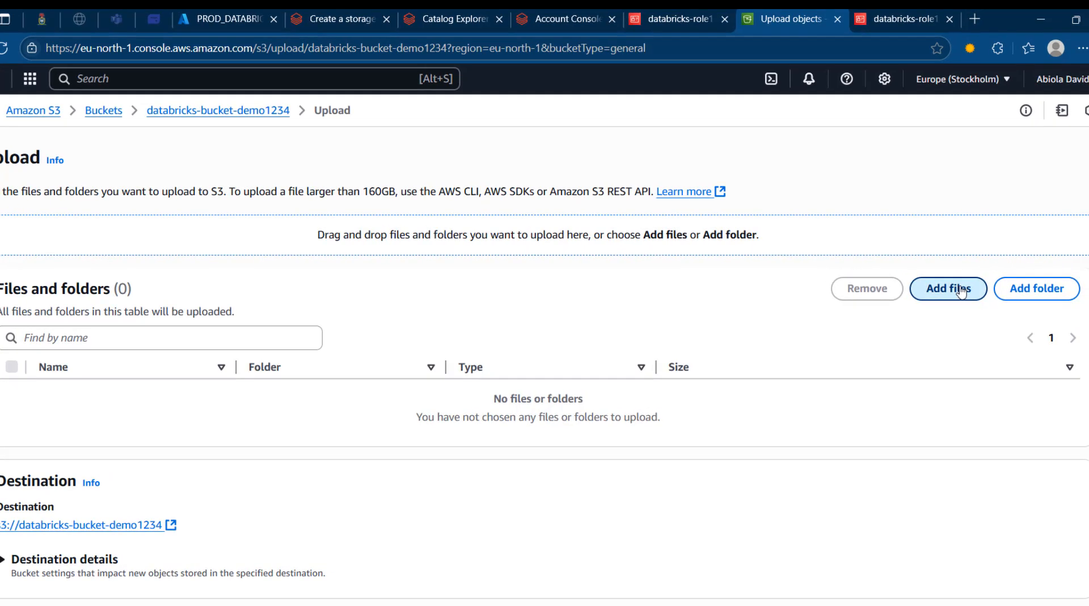
{"action": "left_click", "coordinate": [968, 291]}
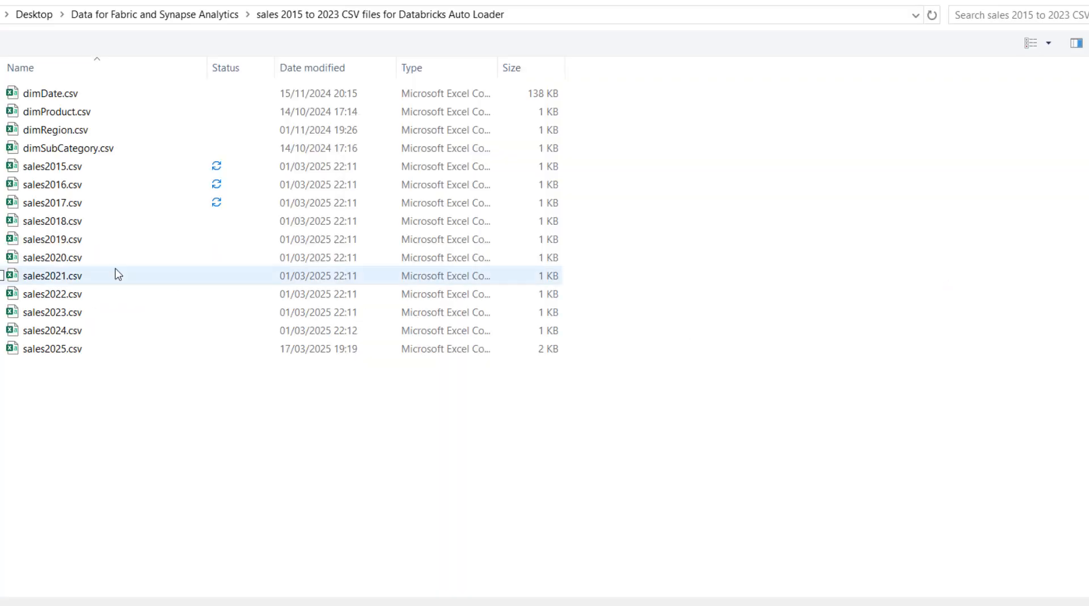
{"action": "left_click", "coordinate": [47, 171]}
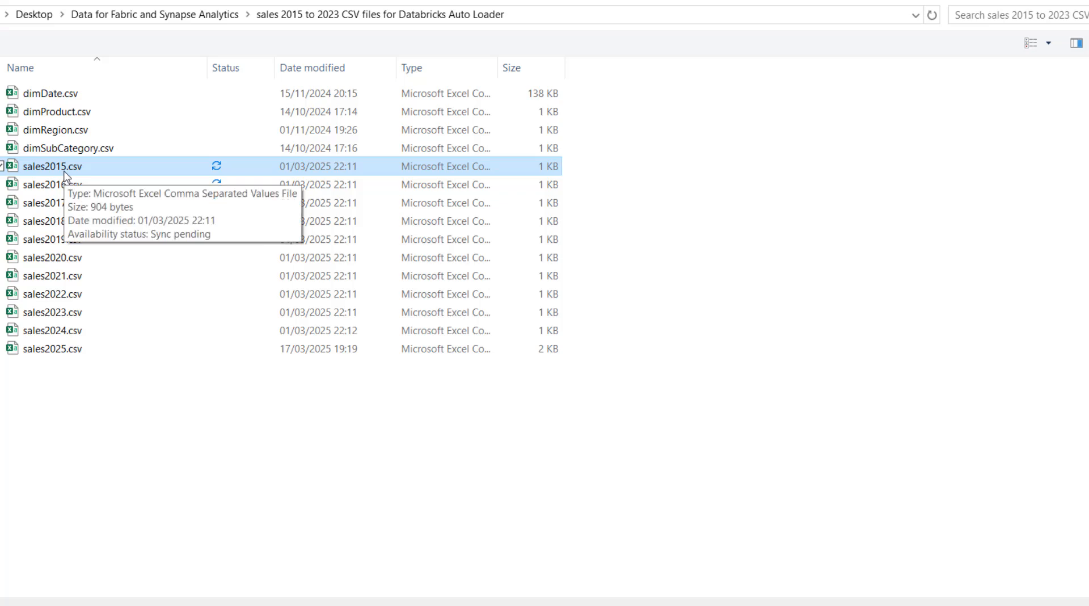
{"action": "double_click", "coordinate": [57, 167]}
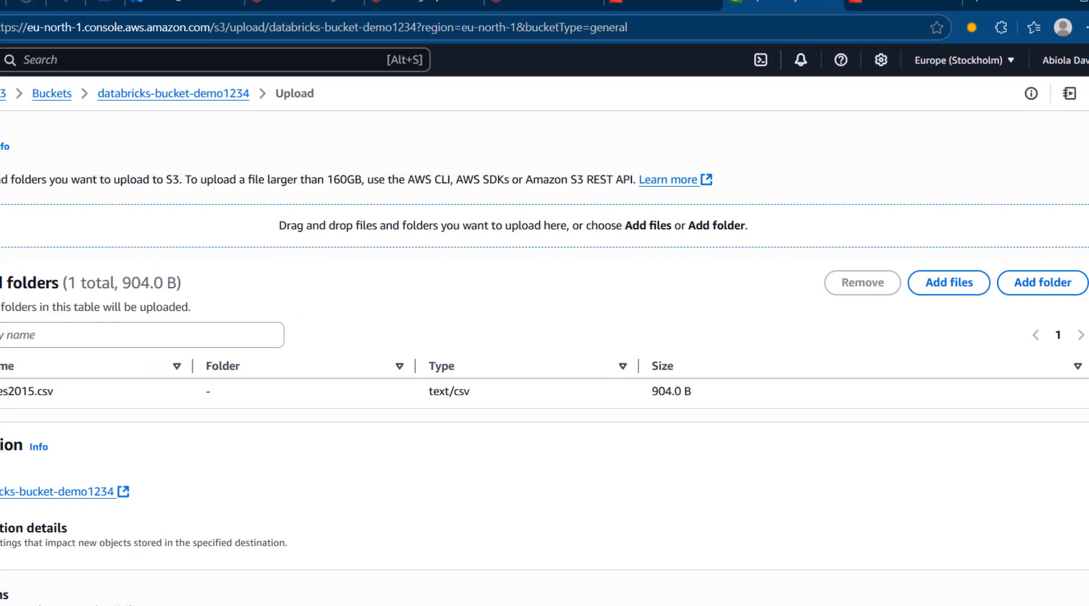
{"action": "scroll", "coordinate": [544, 341], "scroll_direction": "down", "scroll_amount": 2}
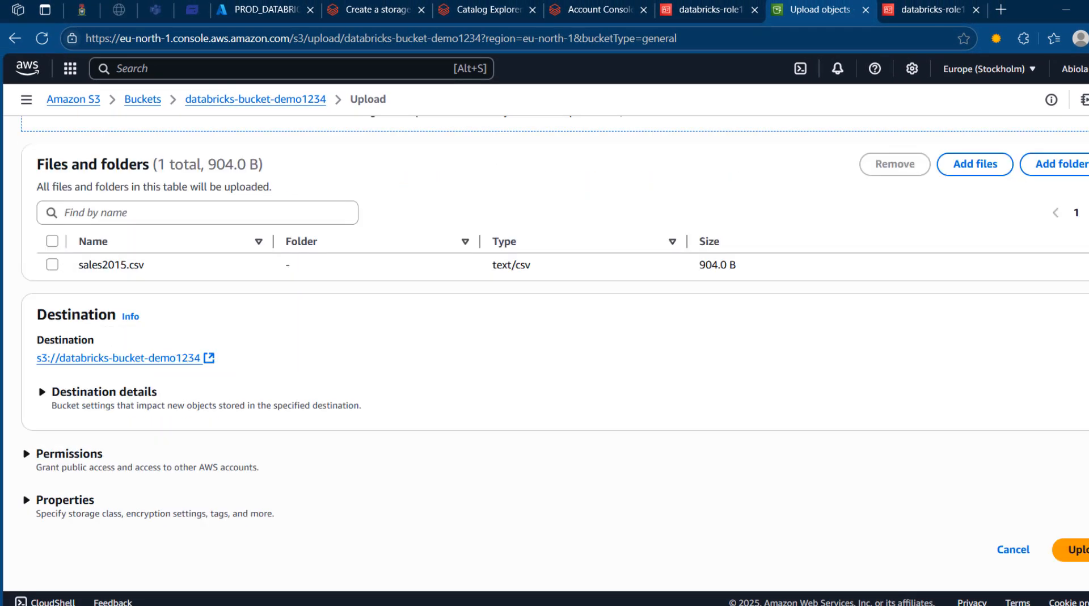
{"action": "left_click", "coordinate": [1079, 551]}
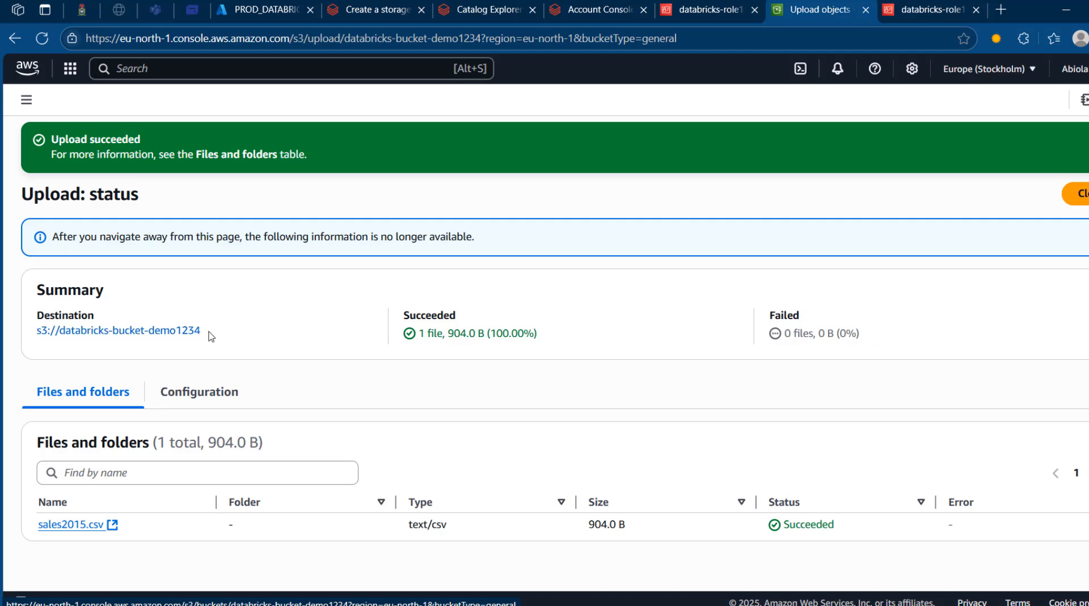
- Copy the upload destination s3://databricks-bucket-demo1234 and paste it as the external location's URL in Databricks
{"action": "left_click_drag", "start_coordinate": [209, 335], "coordinate": [39, 343]}
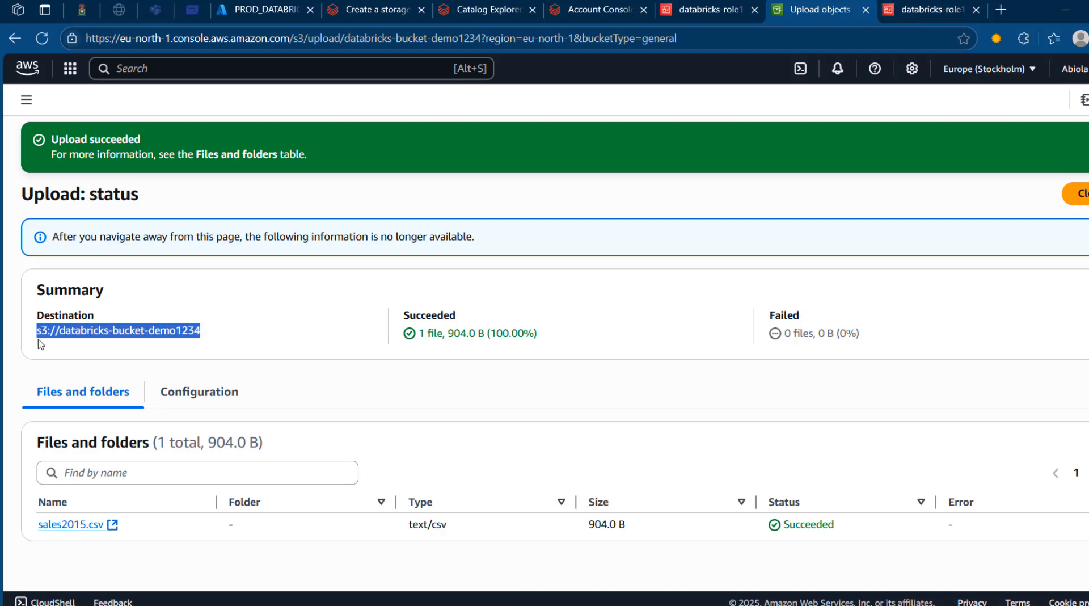
{"action": "key", "text": "ctrl+c"}
{"action": "left_click", "coordinate": [477, 6]}
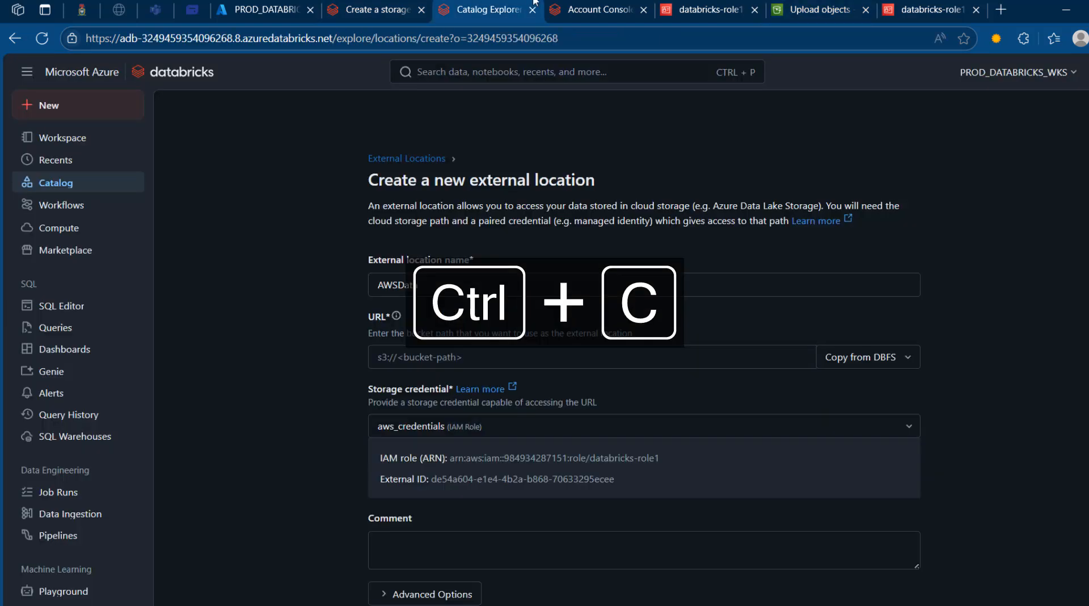
{"action": "left_click", "coordinate": [433, 365]}
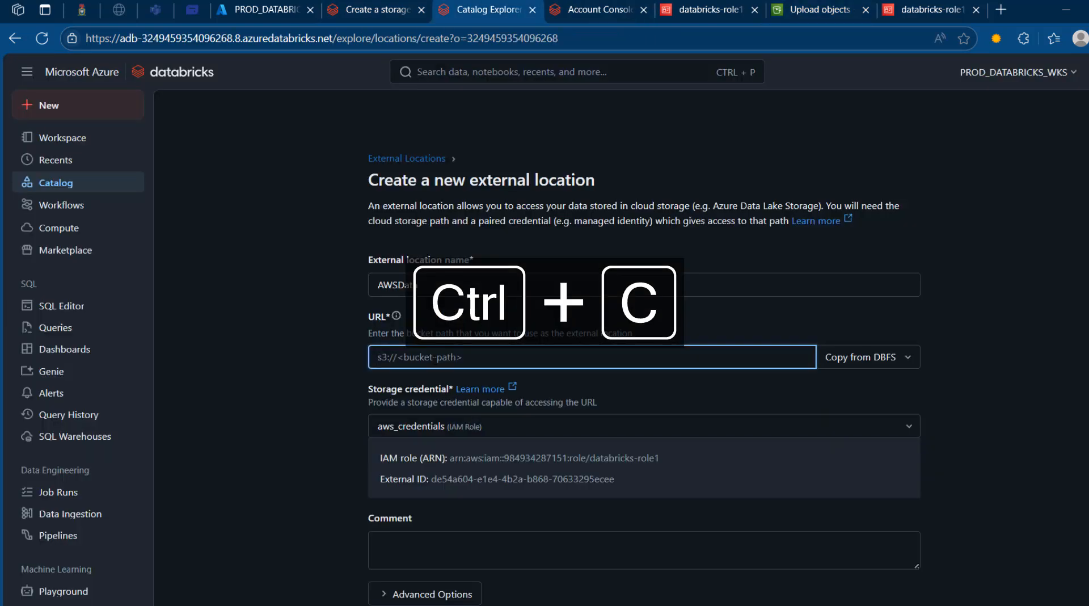
{"action": "key", "text": "ctrl+v"}
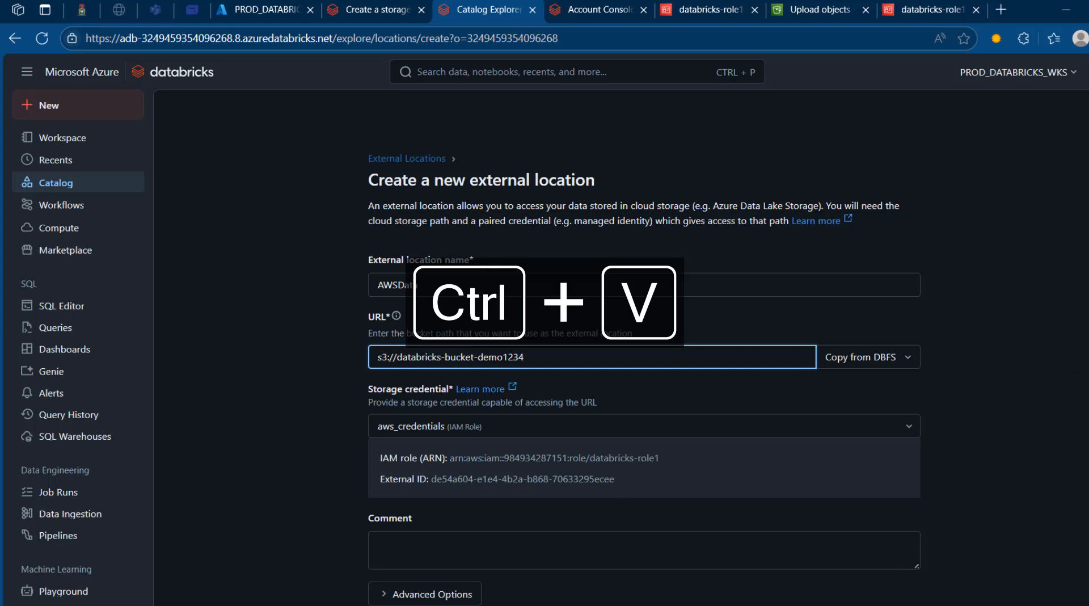
- Submit the AWSData external location with Force create and browse the files in it
{"action": "scroll", "coordinate": [623, 340], "scroll_direction": "down", "scroll_amount": 2}
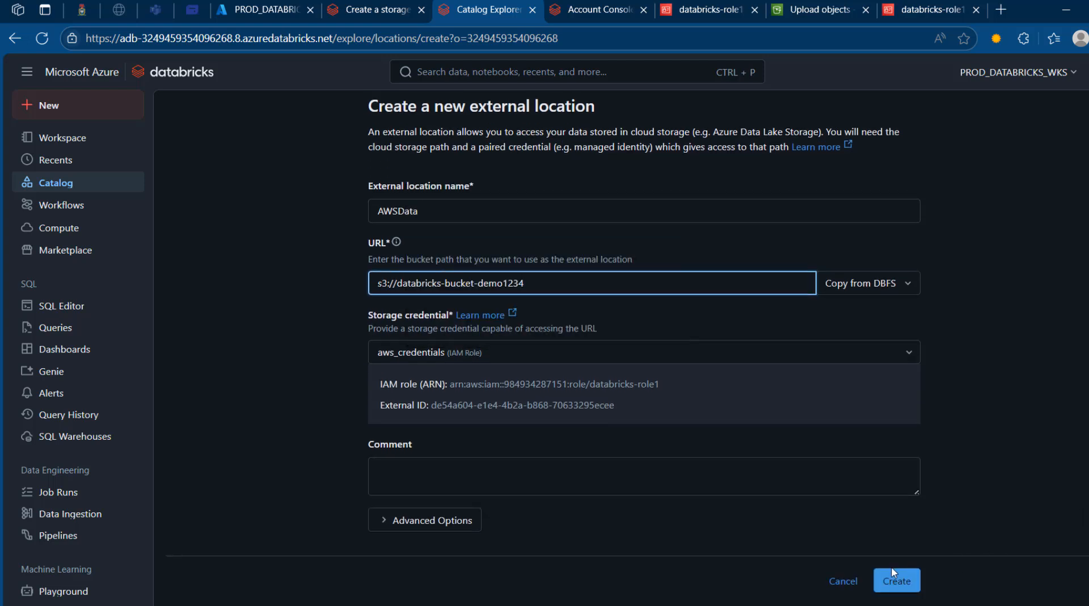
{"action": "left_click", "coordinate": [900, 579]}
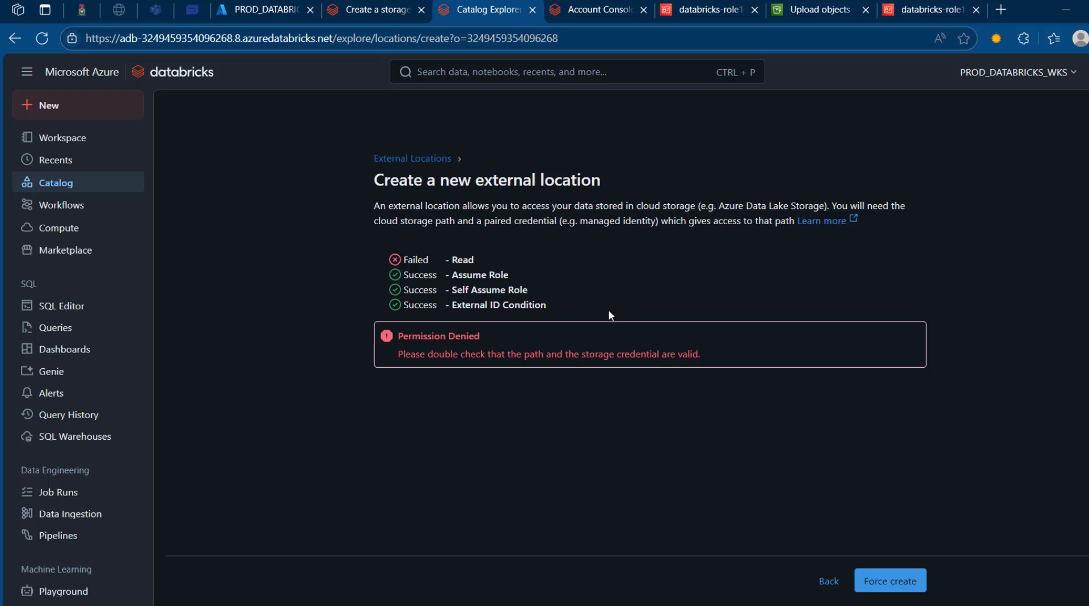
{"action": "left_click", "coordinate": [867, 573]}
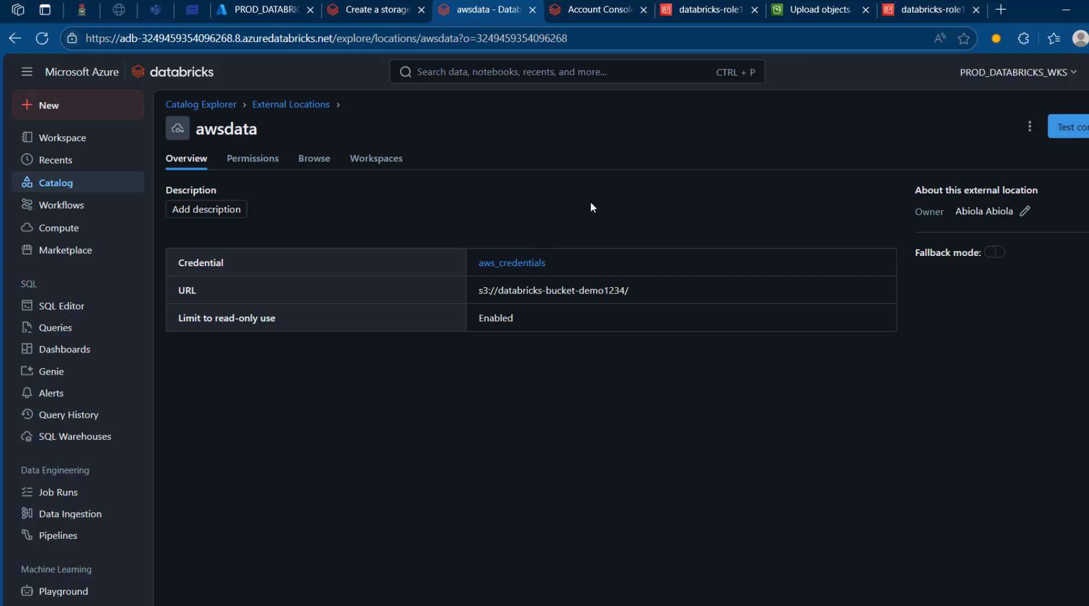
{"action": "left_click", "coordinate": [316, 161]}
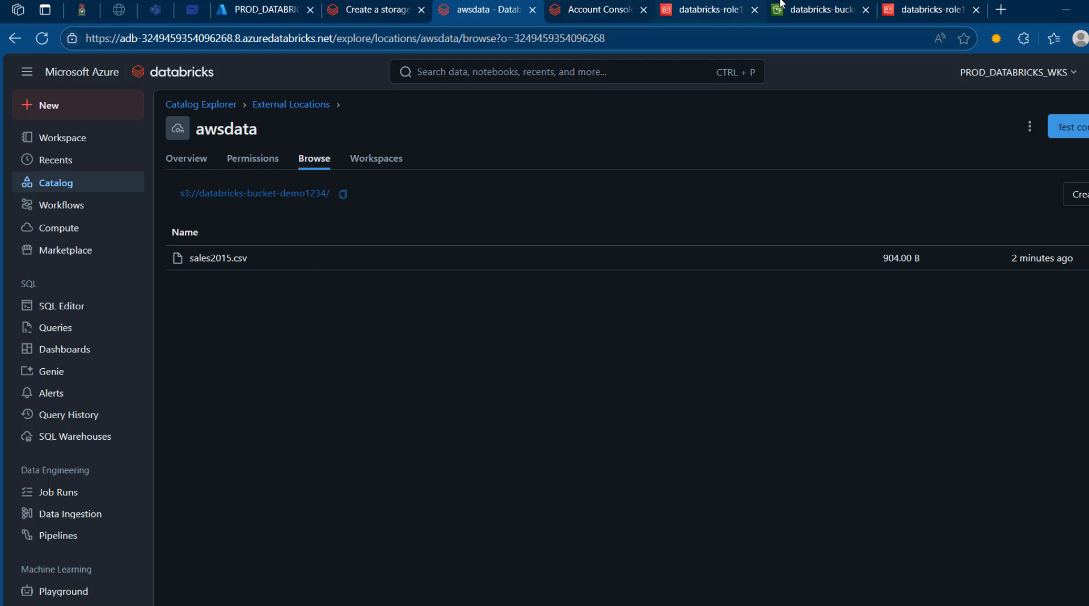
- Return to the S3 console and upload sales2016.csv through sales2020.csv to databricks-bucket-demo1234
{"action": "left_click", "coordinate": [817, 9]}
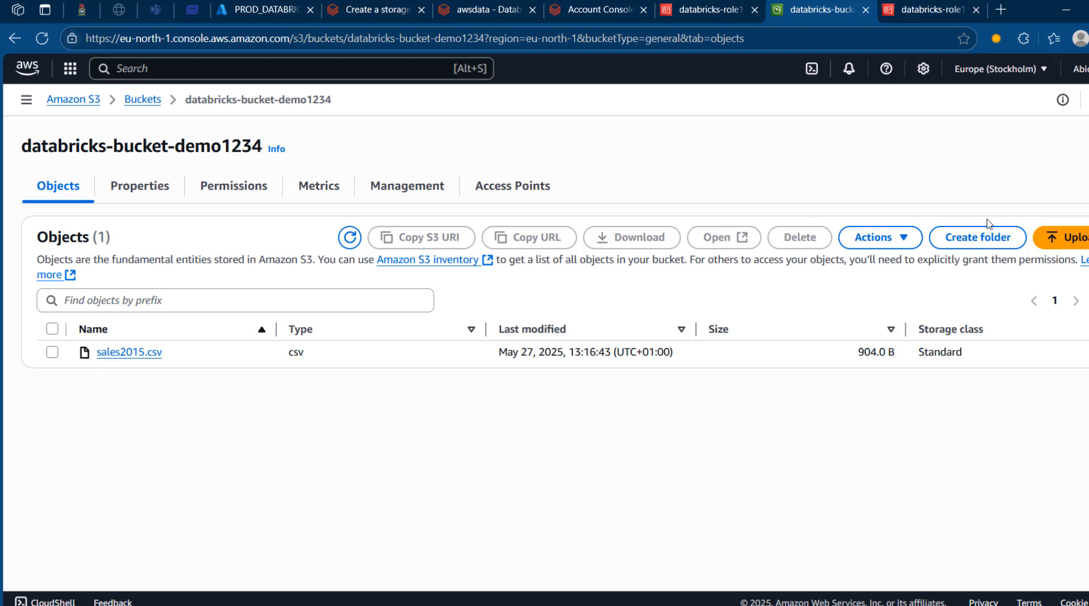
{"action": "left_click", "coordinate": [1080, 238]}
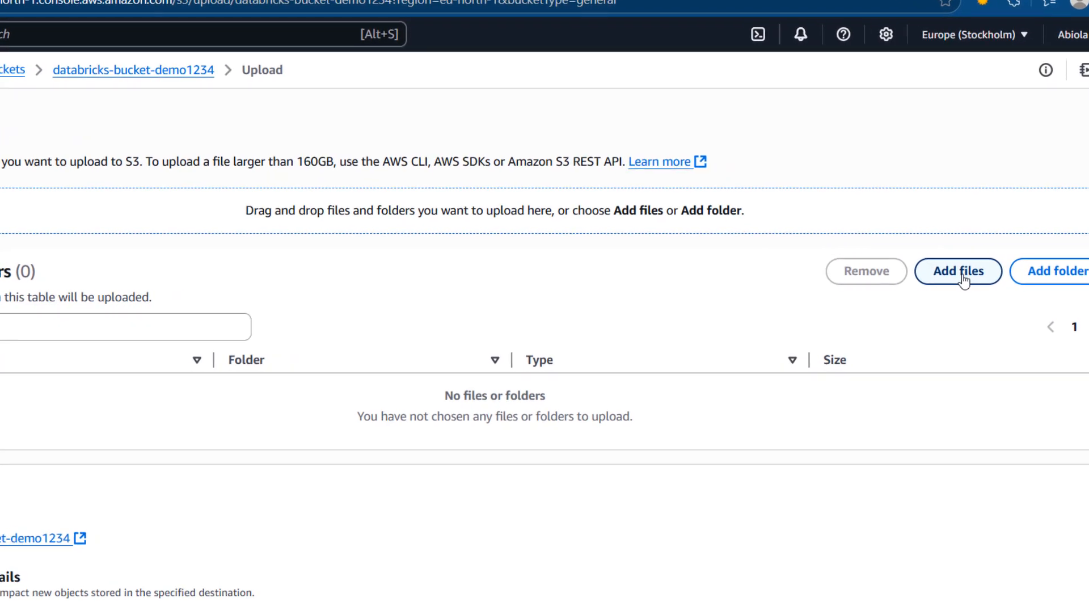
{"action": "left_click", "coordinate": [971, 277]}
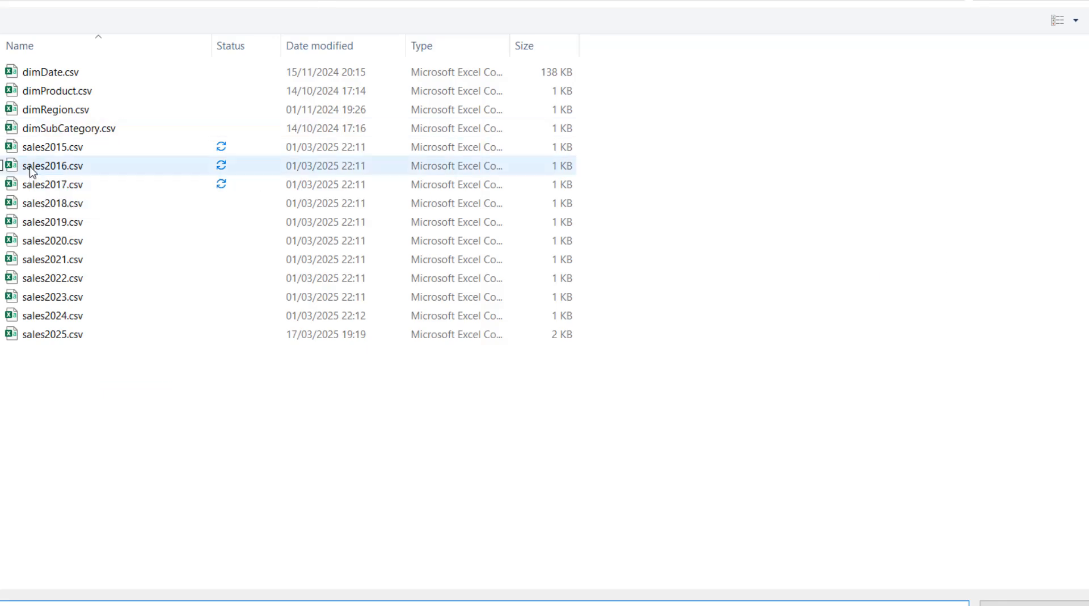
{"action": "left_click", "coordinate": [32, 169]}
{"action": "key", "text": "shift+Down"}
{"action": "key", "text": "shift+Down"}
{"action": "key", "text": "shift+Down"}
{"action": "key", "text": "shift+Down"}
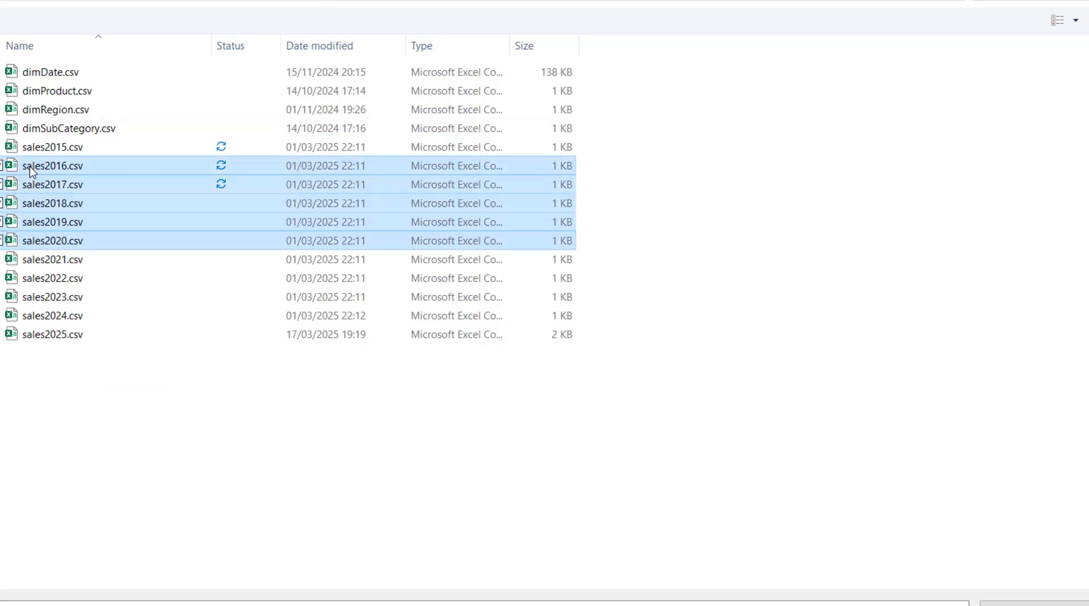
{"action": "key", "text": "Return"}
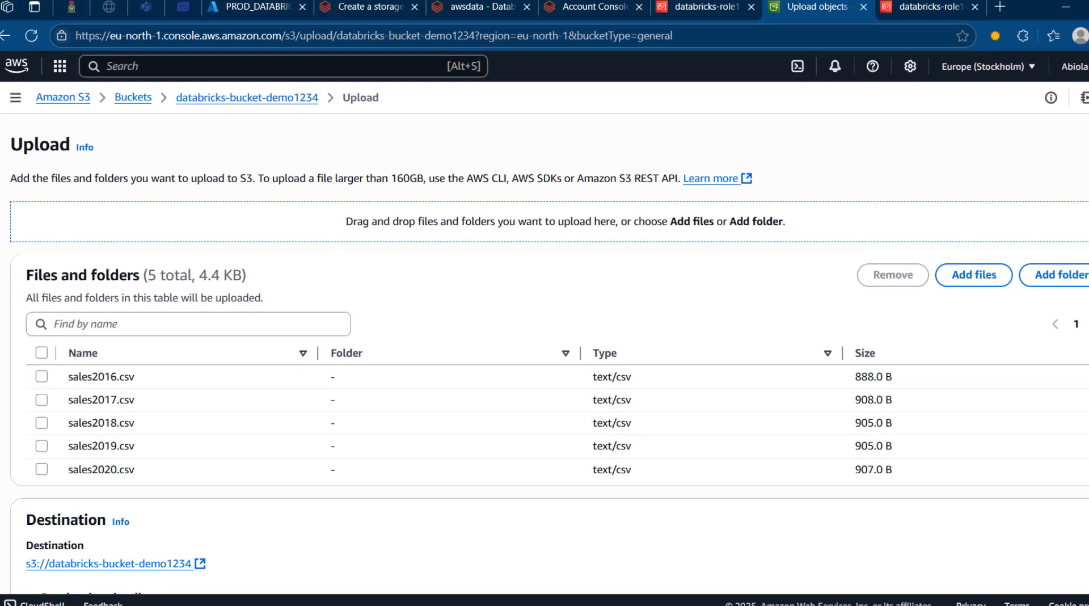
{"action": "scroll", "coordinate": [544, 340], "scroll_direction": "down", "scroll_amount": 3}
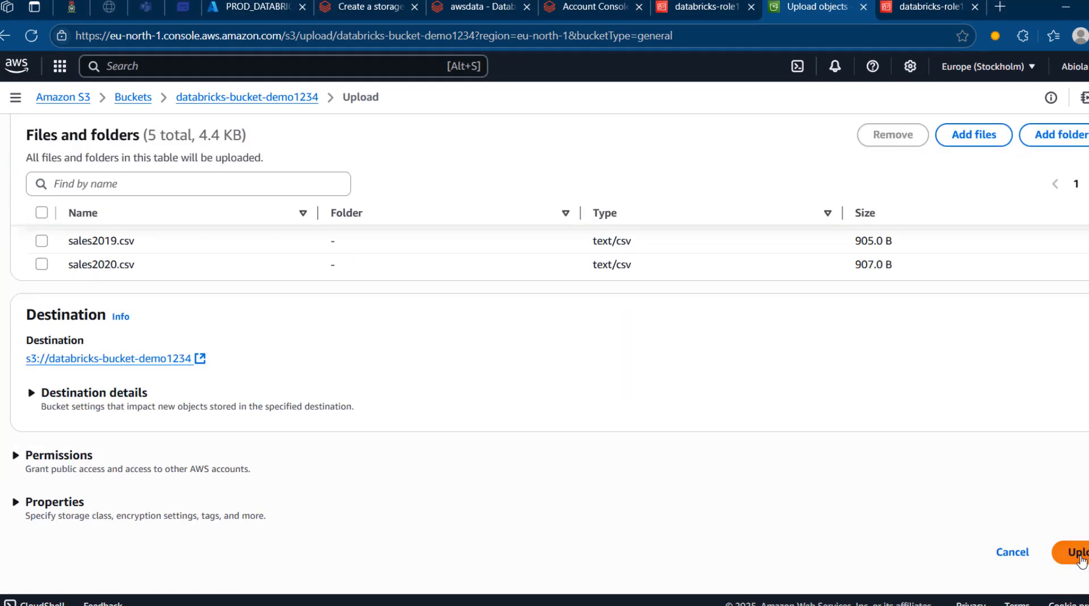
{"action": "left_click", "coordinate": [1079, 555]}
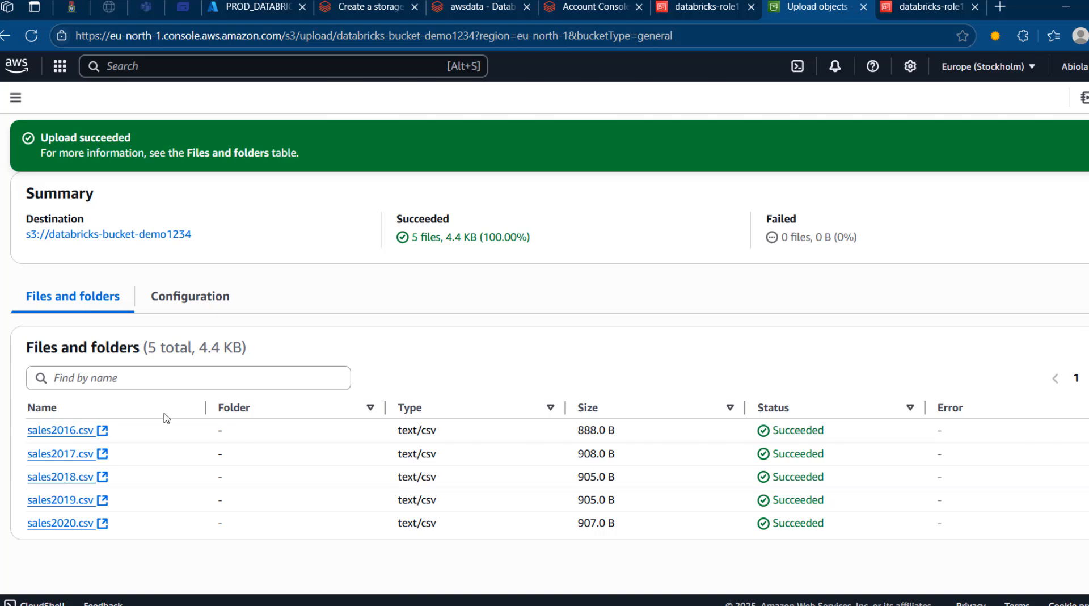
- Check the bucket's object list in S3 and compare it with the awsdata external location's file list in Databricks
{"action": "left_click", "coordinate": [93, 239]}
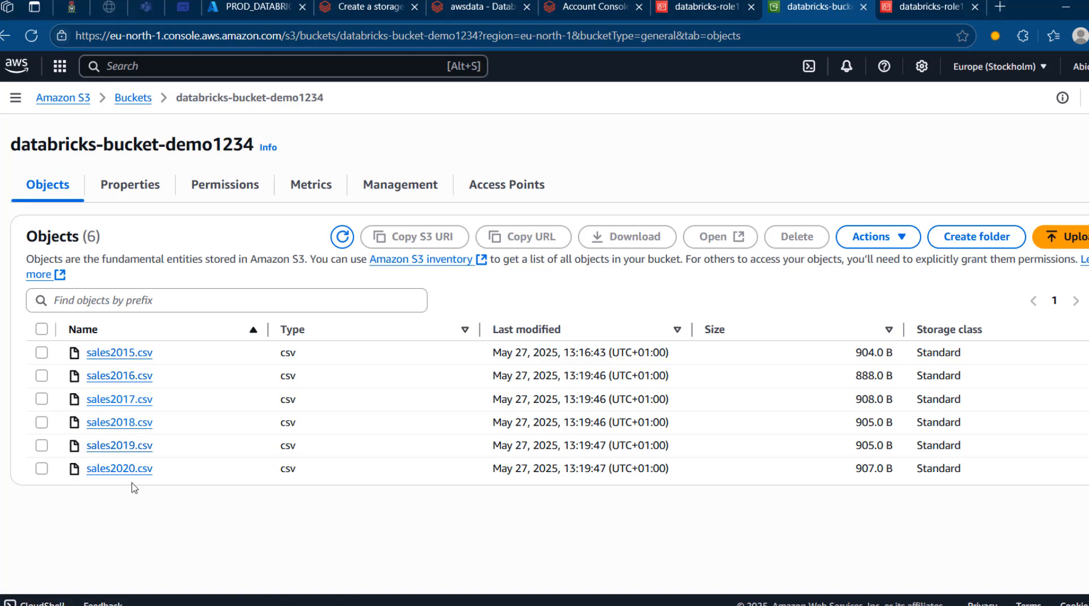
{"action": "left_click", "coordinate": [574, 5]}
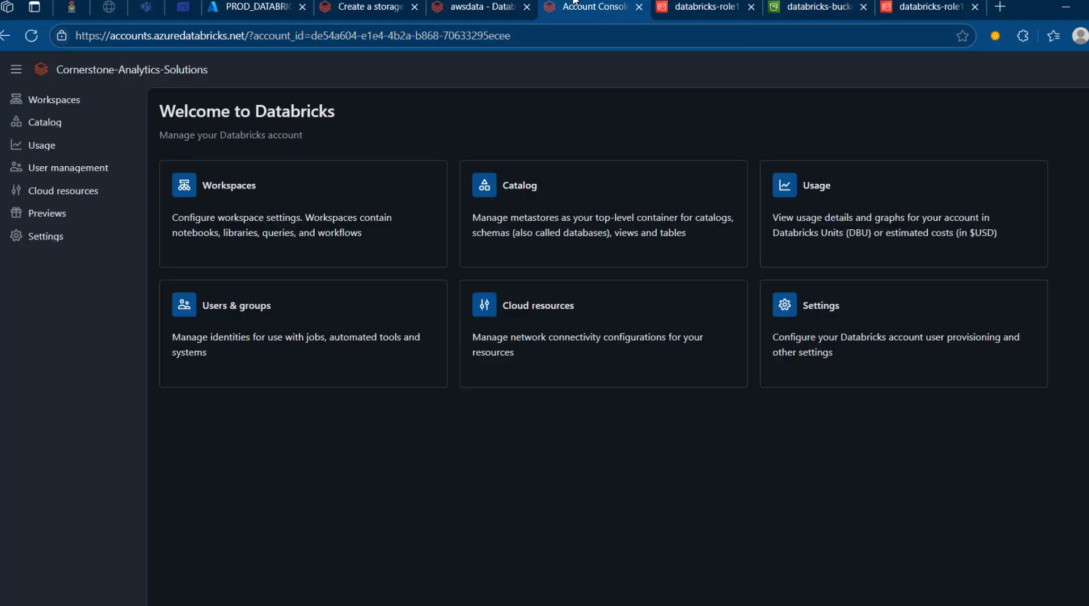
{"action": "left_click", "coordinate": [454, 4]}
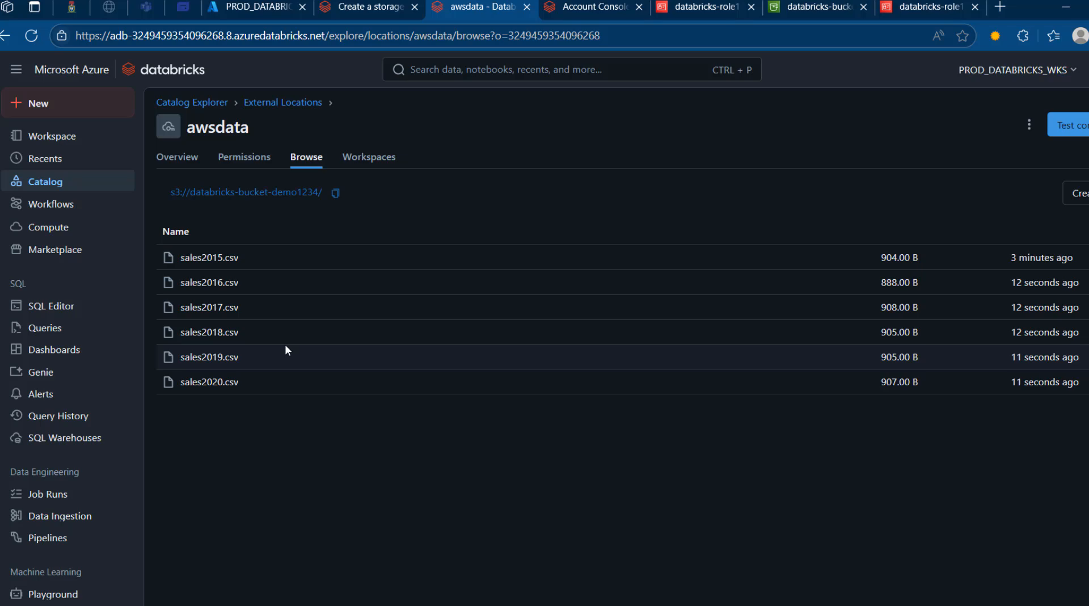
- Switch to the S3 console and upload sales2021.csv through sales2025.csv to databricks-bucket-demo1234
{"action": "left_click", "coordinate": [816, 6]}
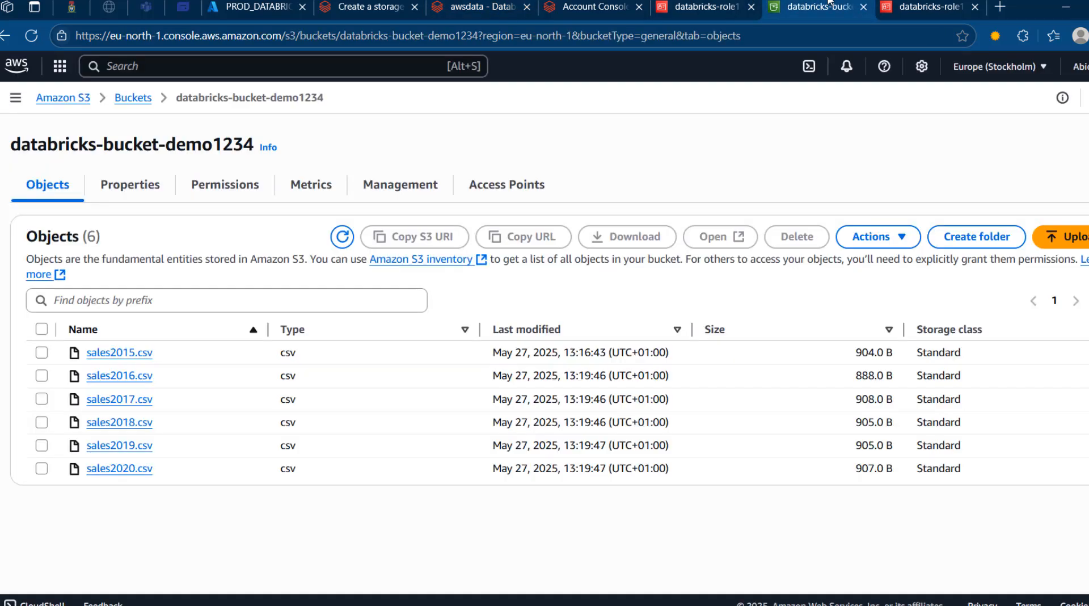
{"action": "left_click", "coordinate": [1061, 240]}
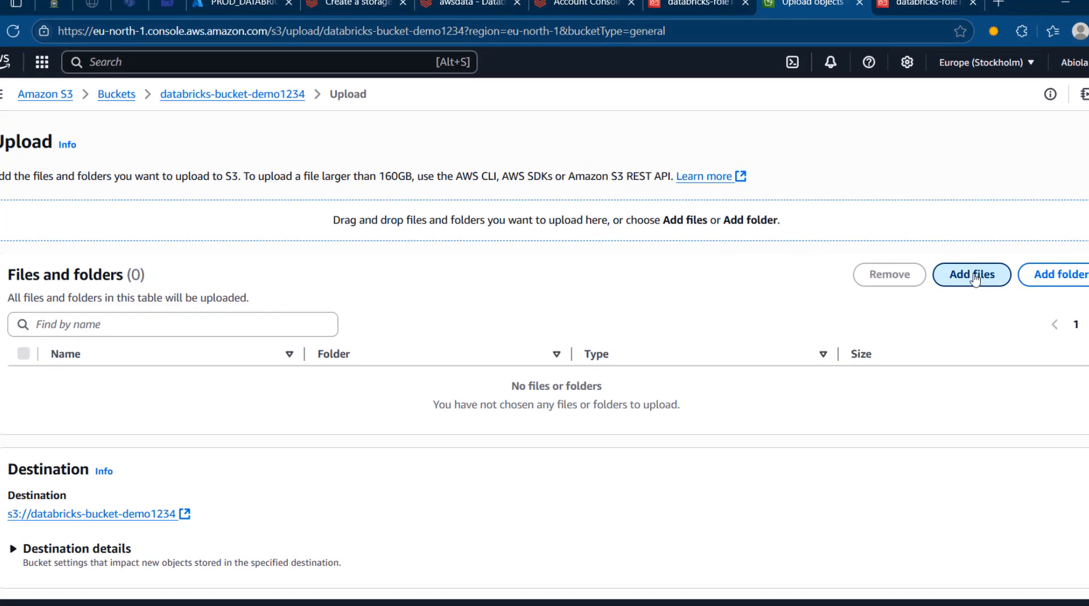
{"action": "left_click", "coordinate": [973, 276]}
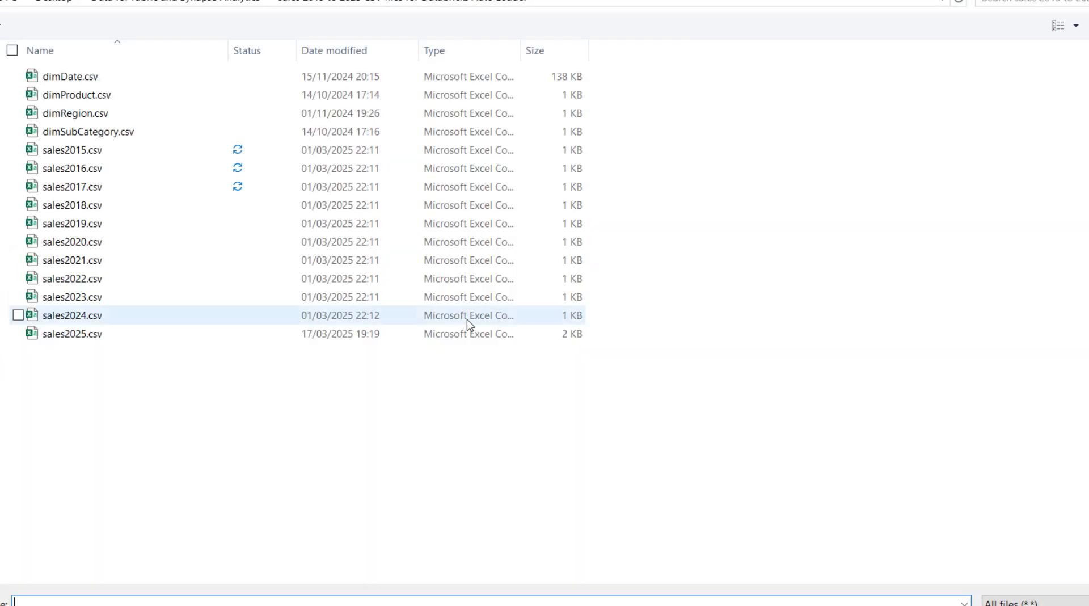
{"action": "left_click", "coordinate": [87, 260]}
{"action": "key", "text": "shift+Down"}
{"action": "key", "text": "shift+Down"}
{"action": "key", "text": "shift+Down"}
{"action": "key", "text": "shift+Down"}
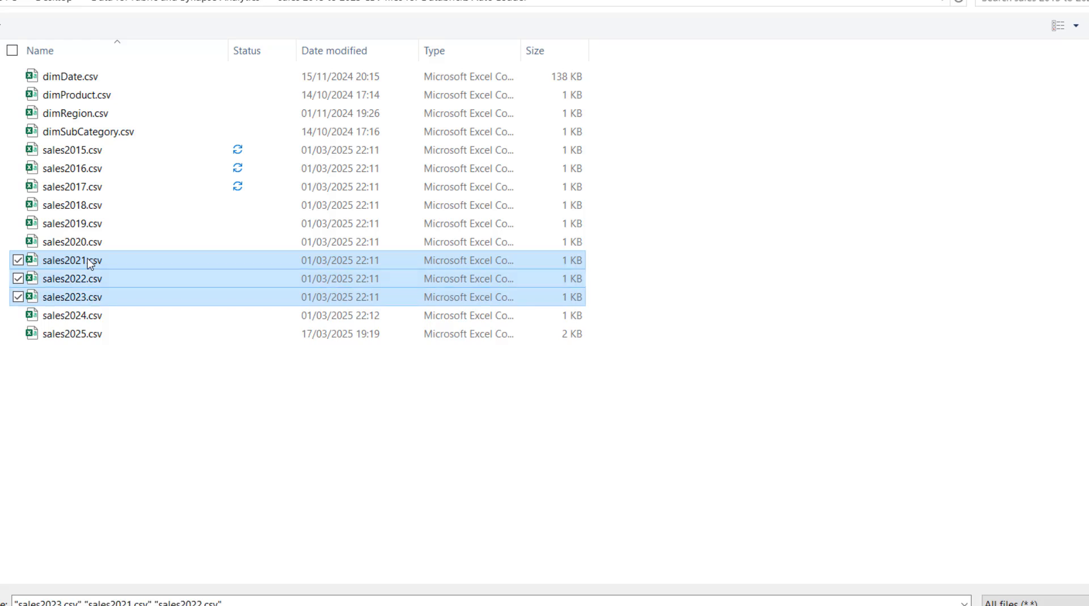
{"action": "key", "text": "Return"}
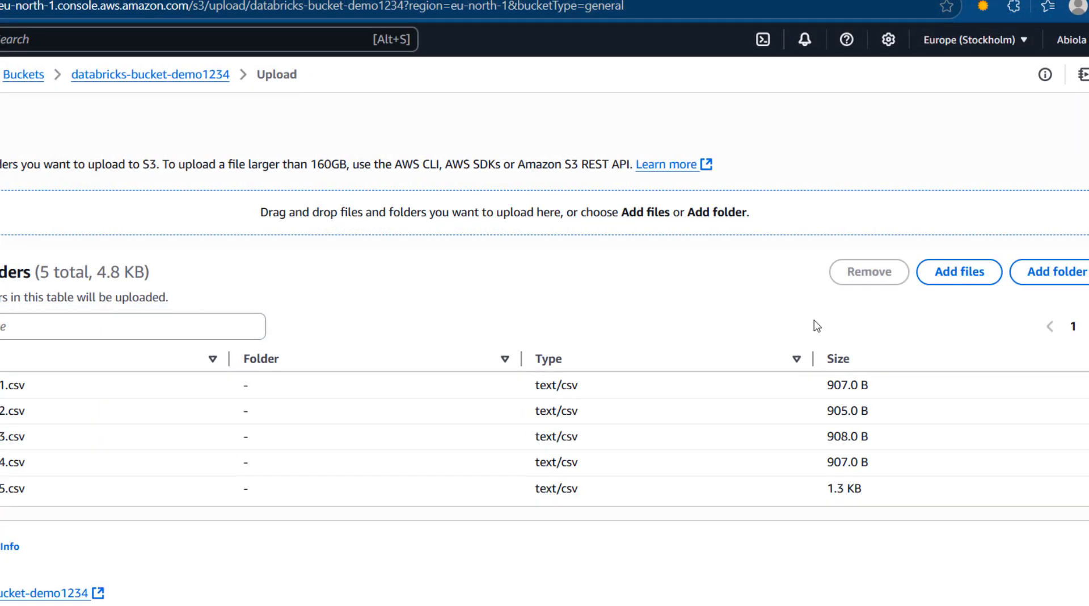
{"action": "scroll", "coordinate": [1049, 510], "scroll_direction": "down", "scroll_amount": 5}
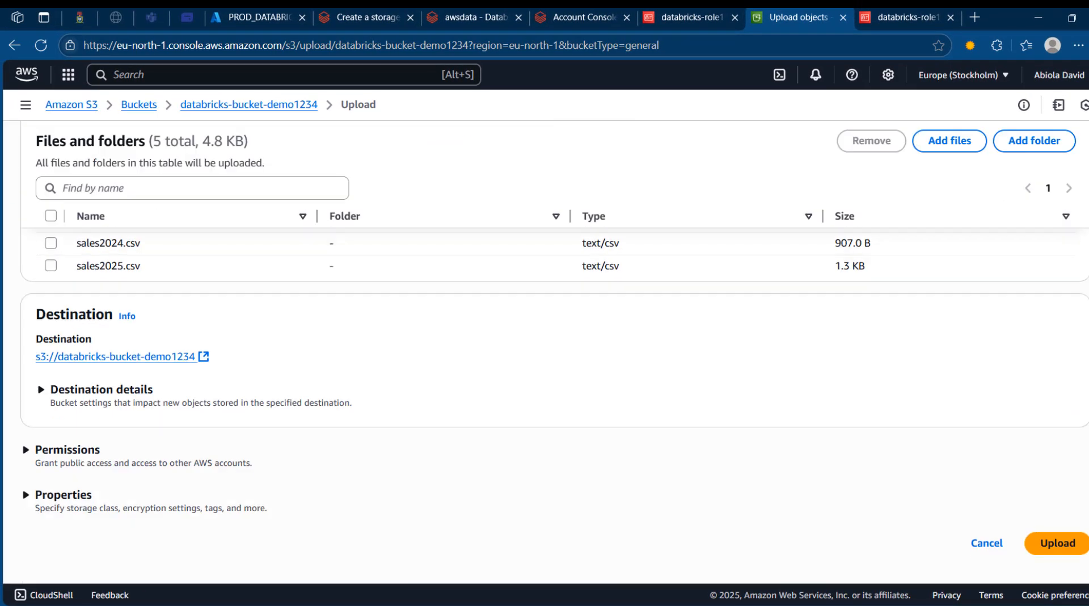
{"action": "left_click", "coordinate": [1049, 540]}
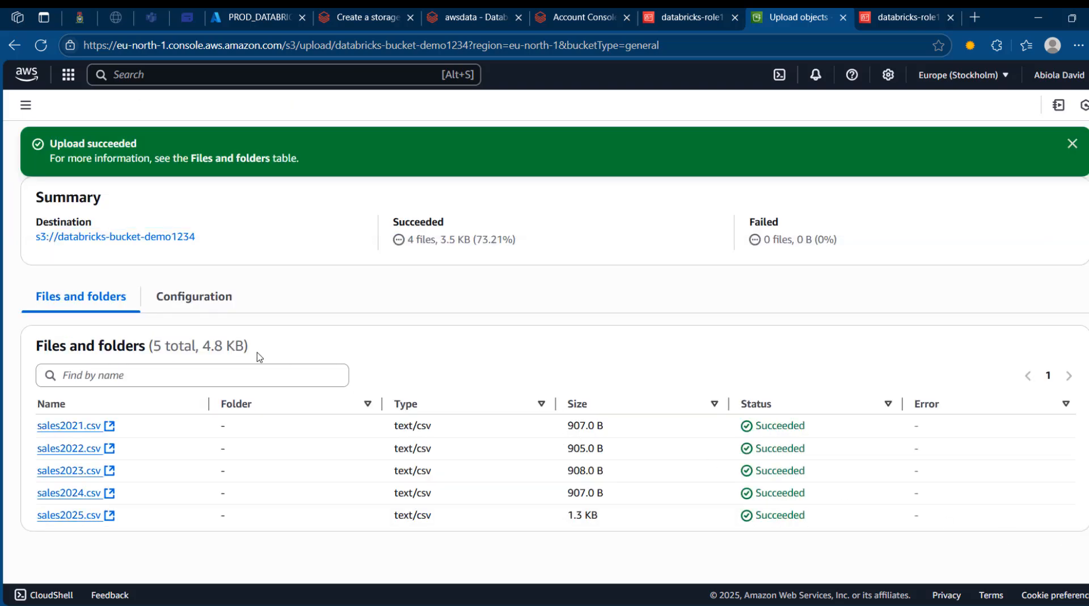
- Review the object list of databricks-bucket-demo1234, switch back to Databricks and check the awsdata external location for the sales2021 to sales2025 files
{"action": "left_click", "coordinate": [127, 237]}
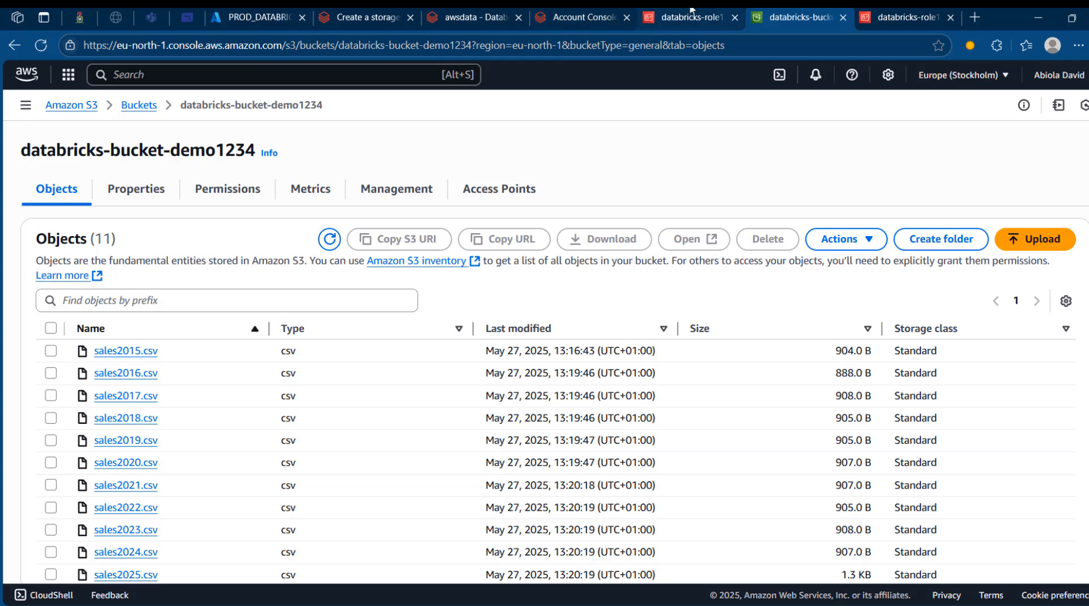
{"action": "left_click", "coordinate": [689, 12]}
{"action": "left_click", "coordinate": [607, 13]}
{"action": "left_click", "coordinate": [483, 13]}
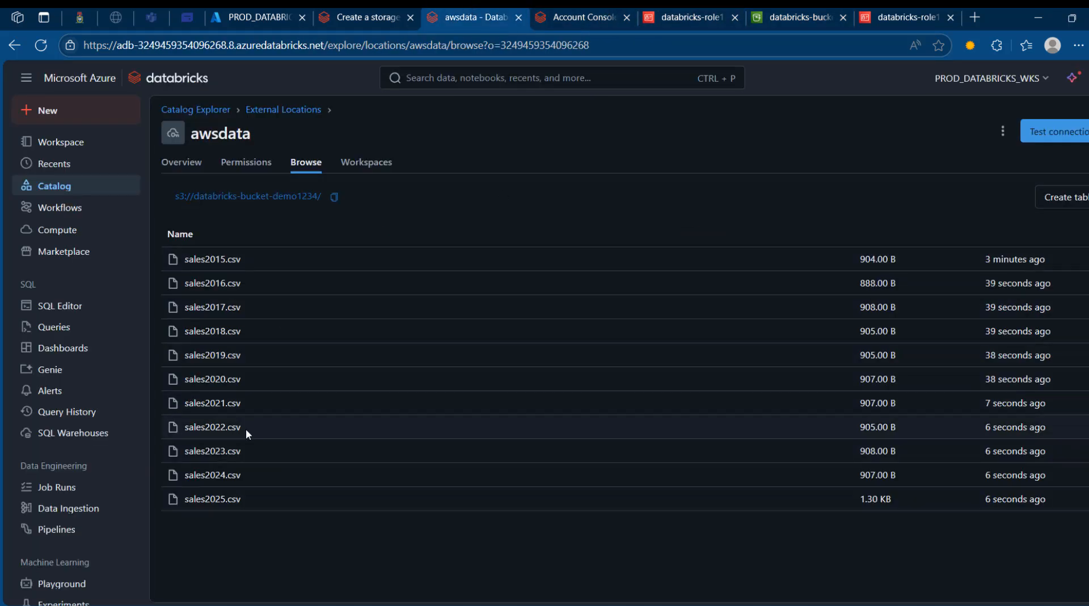
{"action": "mouse_move", "coordinate": [1015, 426]}
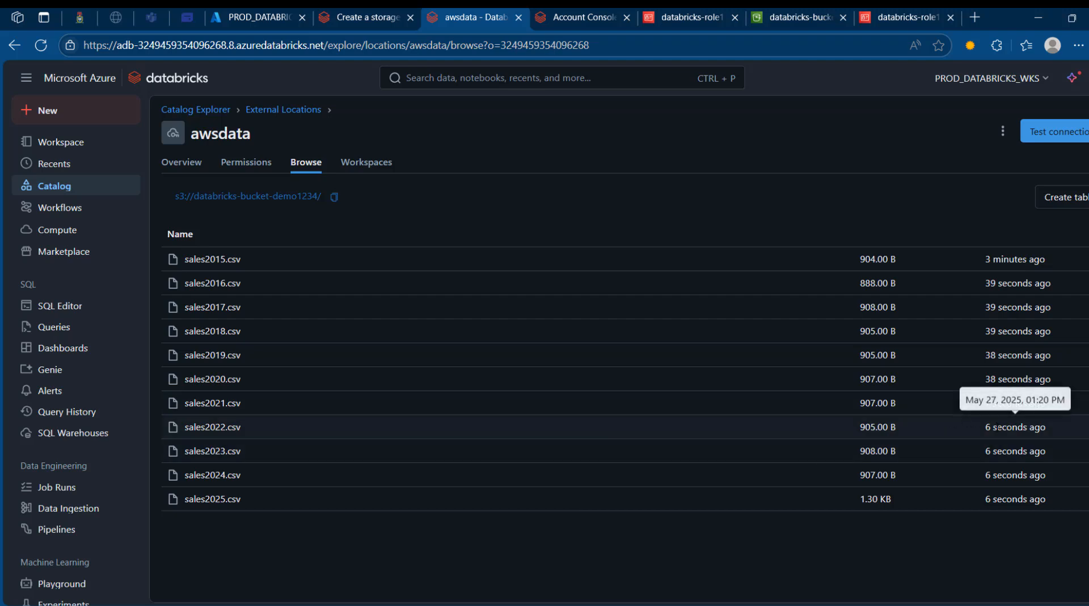